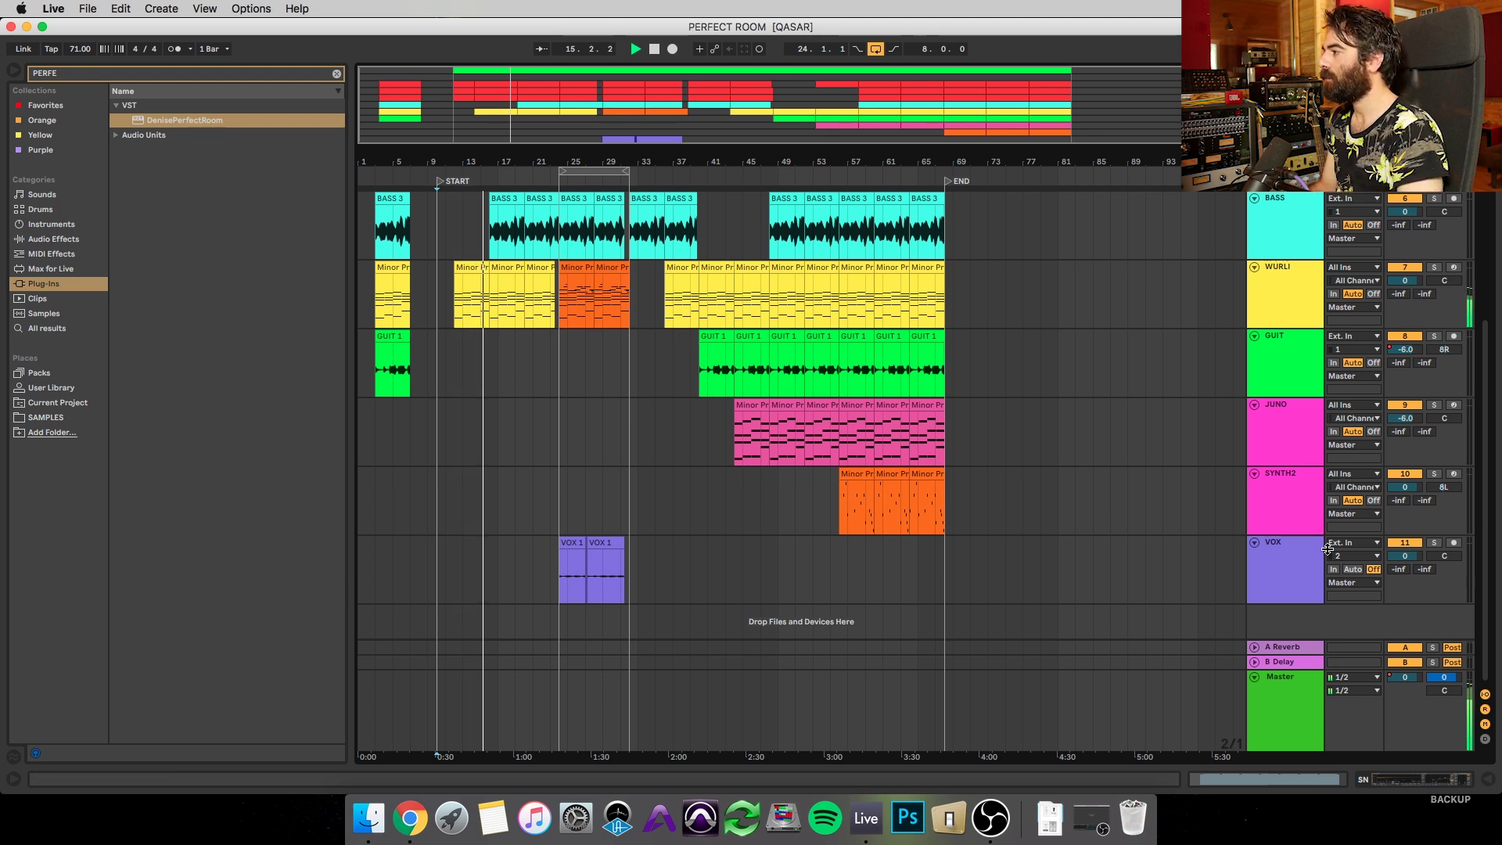
Show the VOX track's devices and open its DenisePerfectRoom plug-in window over the arrangement
{"action": "left_click", "coordinate": [1254, 542]}
{"action": "left_click", "coordinate": [1273, 543]}
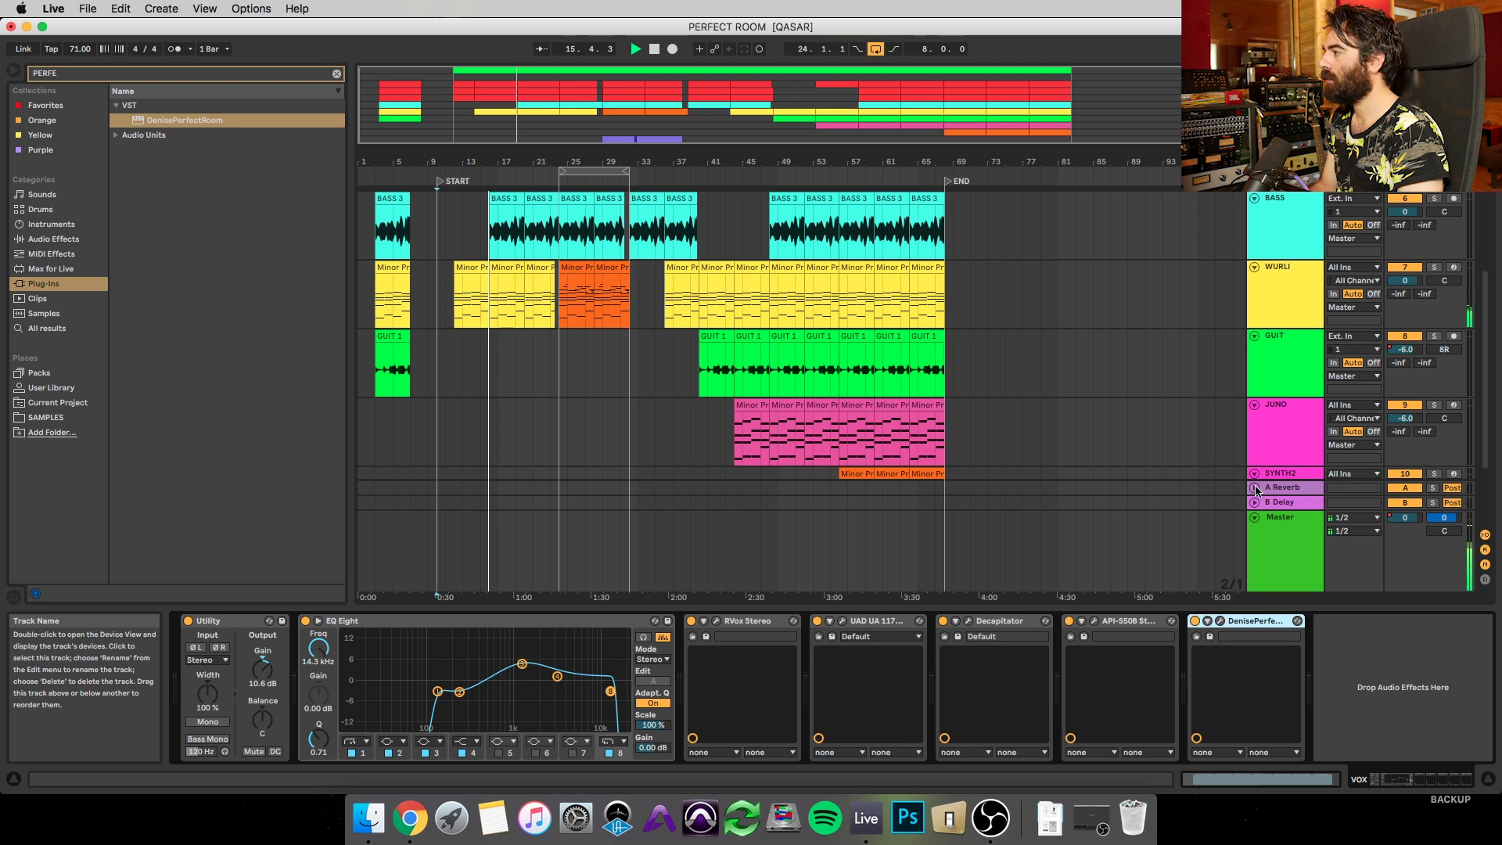
{"action": "scroll", "coordinate": [1269, 477], "scroll_direction": "down", "scroll_amount": 2}
{"action": "left_click", "coordinate": [1255, 458]}
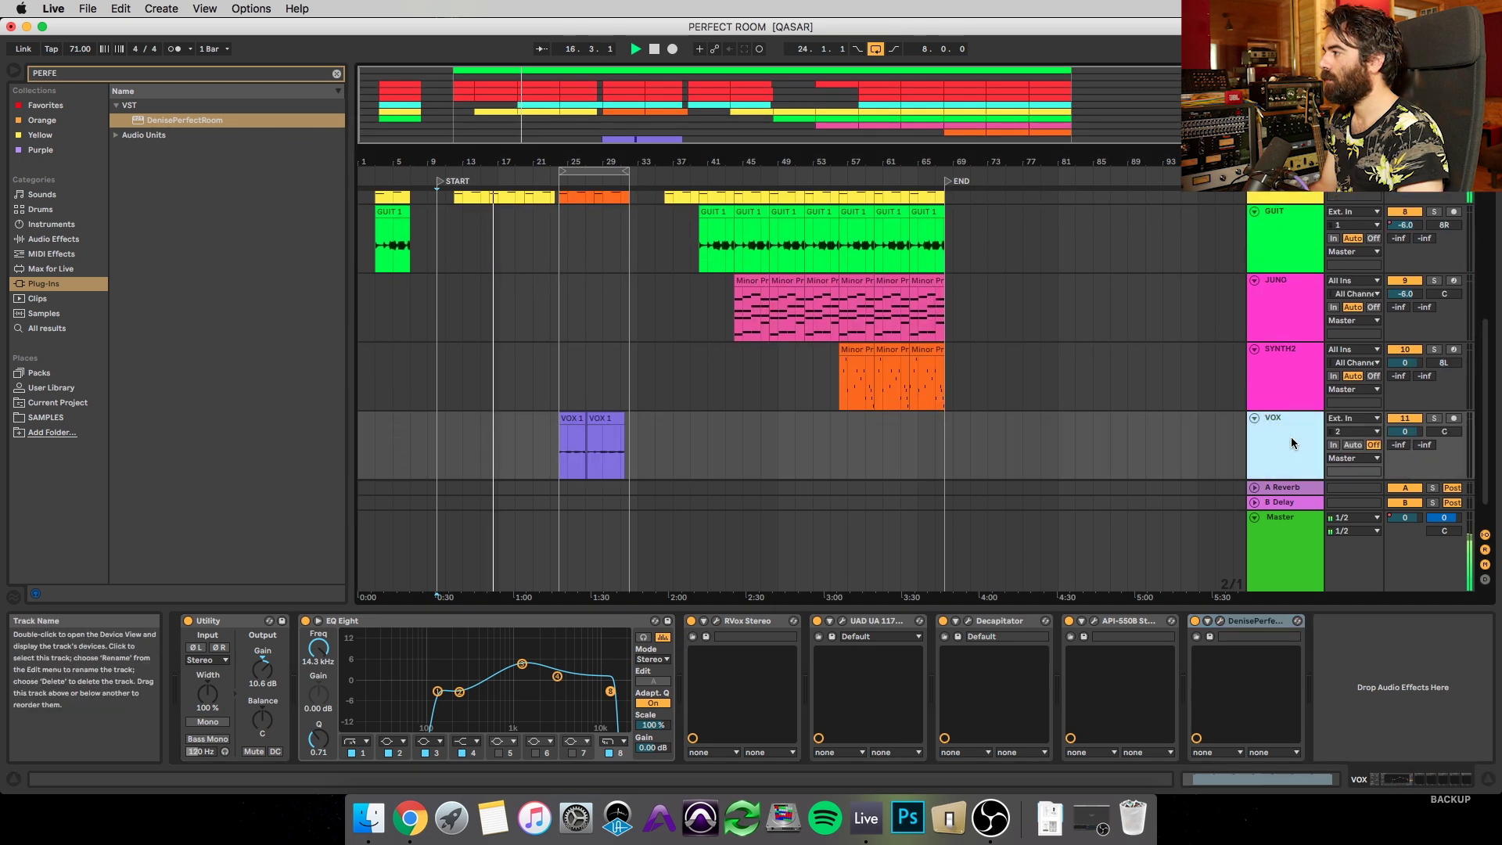
{"action": "left_click", "coordinate": [1223, 625]}
{"action": "left_click_drag", "start_coordinate": [640, 282], "coordinate": [1086, 345]}
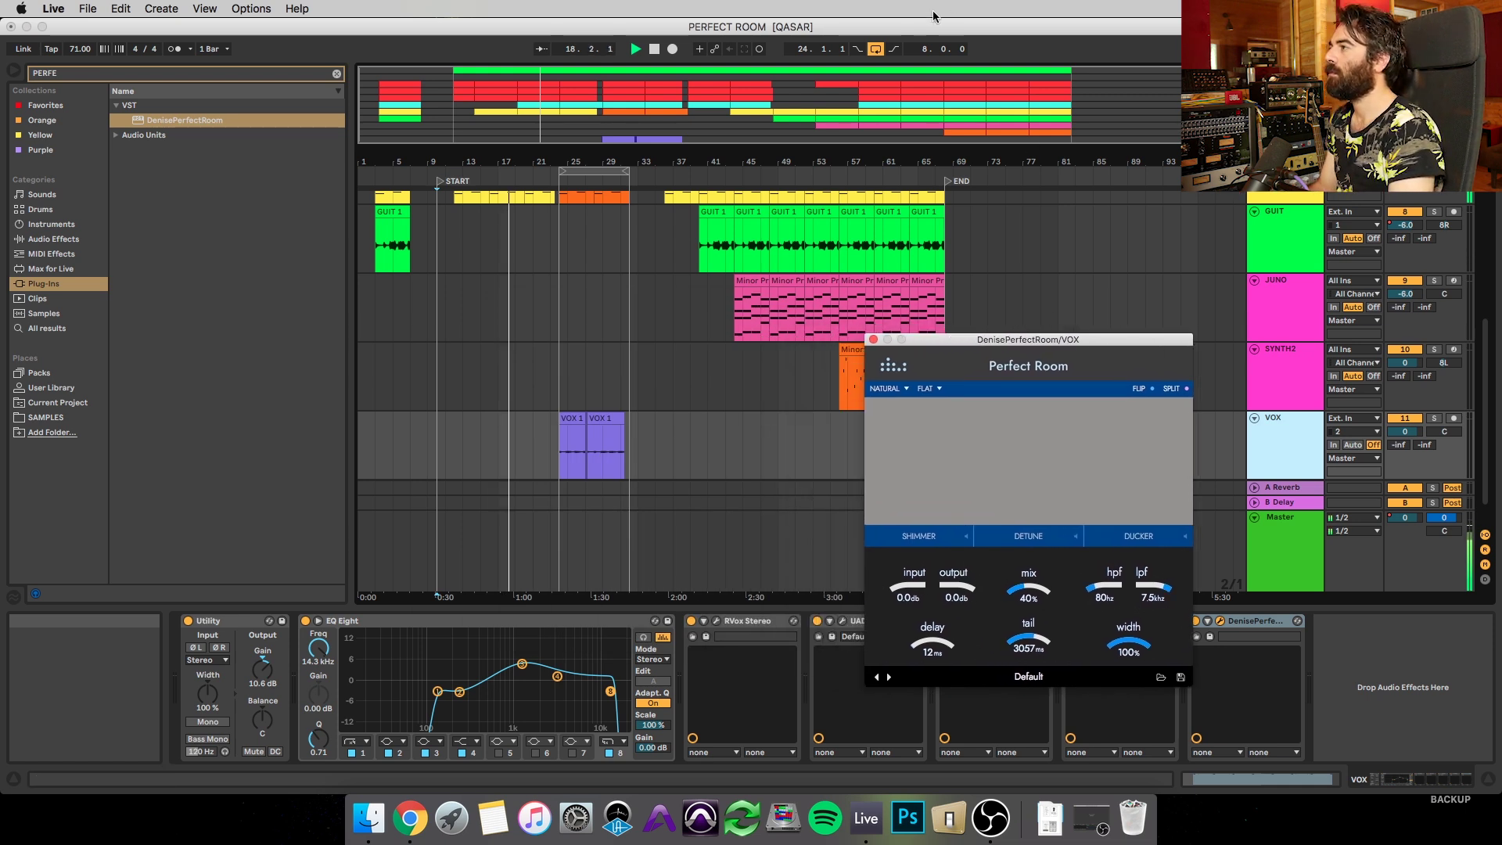
Turn off the arrangement loop and stop playback
{"action": "left_click", "coordinate": [876, 49]}
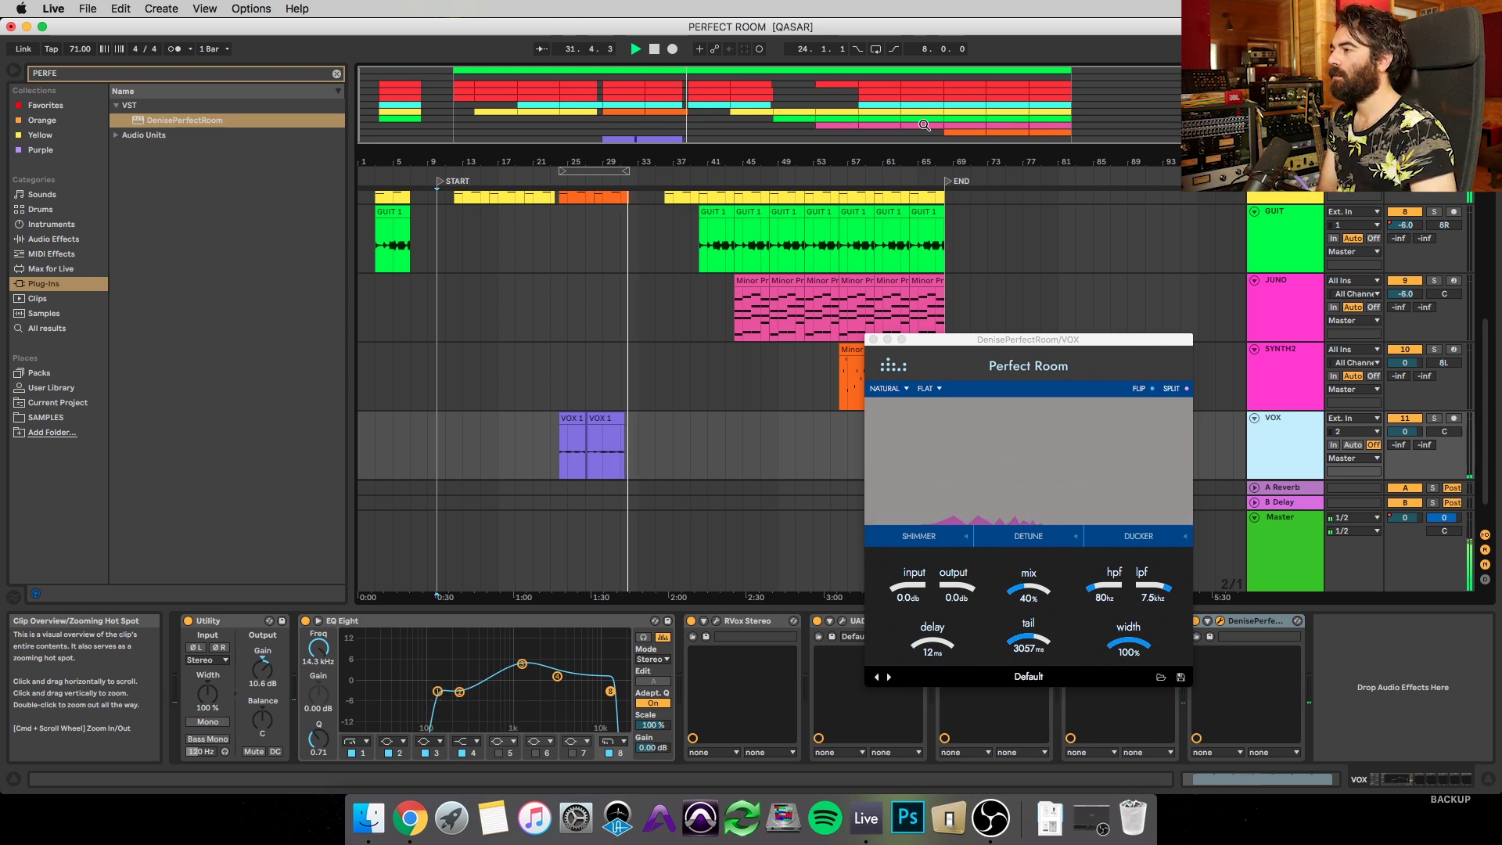
{"action": "key", "text": "space"}
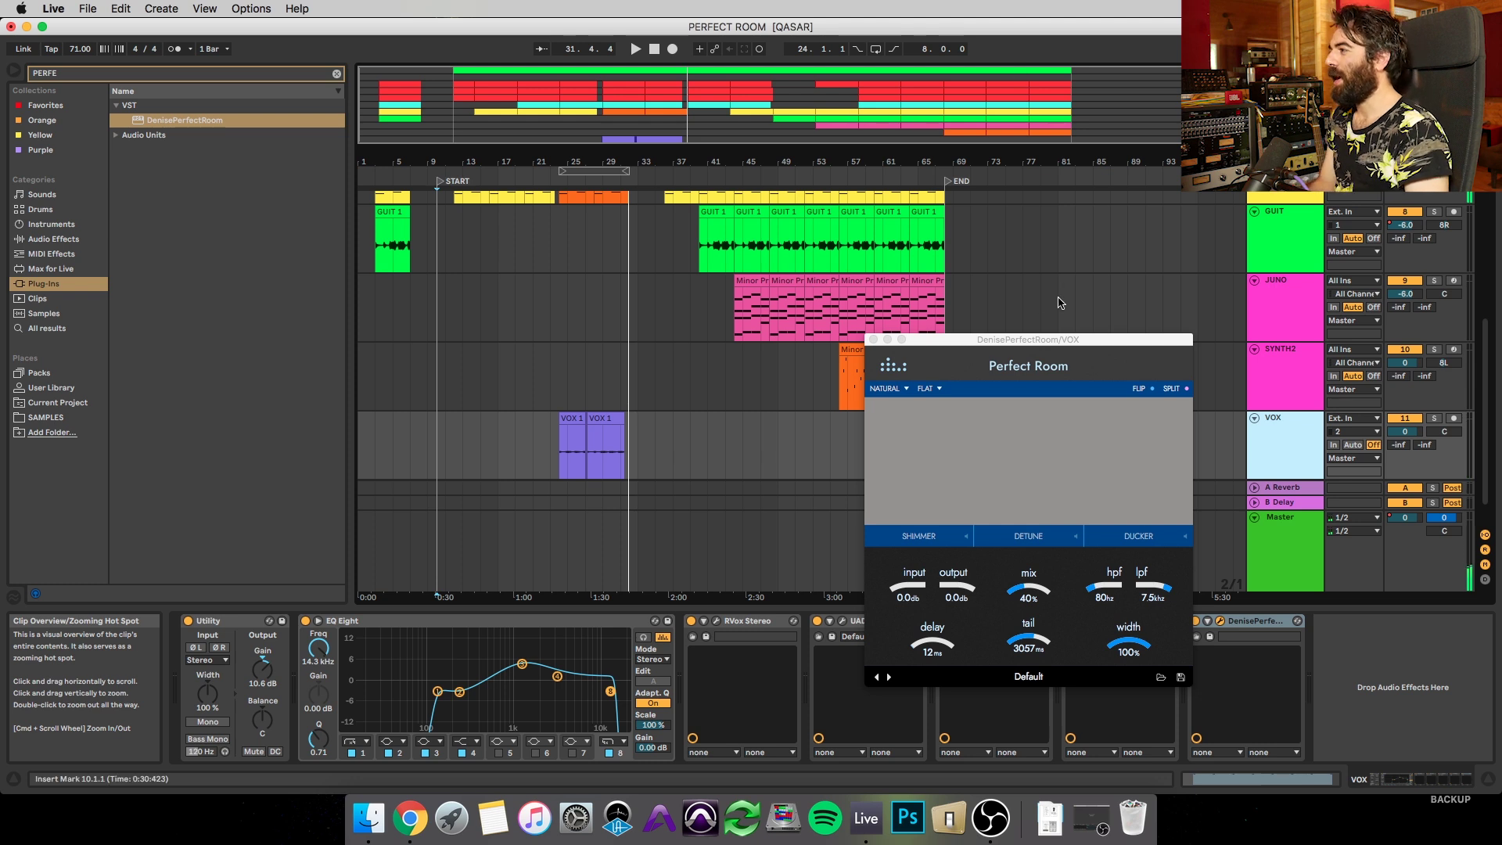
Reposition the Perfect Room window and set the playback start to the beginning of the first VOX clip
{"action": "left_click_drag", "start_coordinate": [1011, 341], "coordinate": [834, 329]}
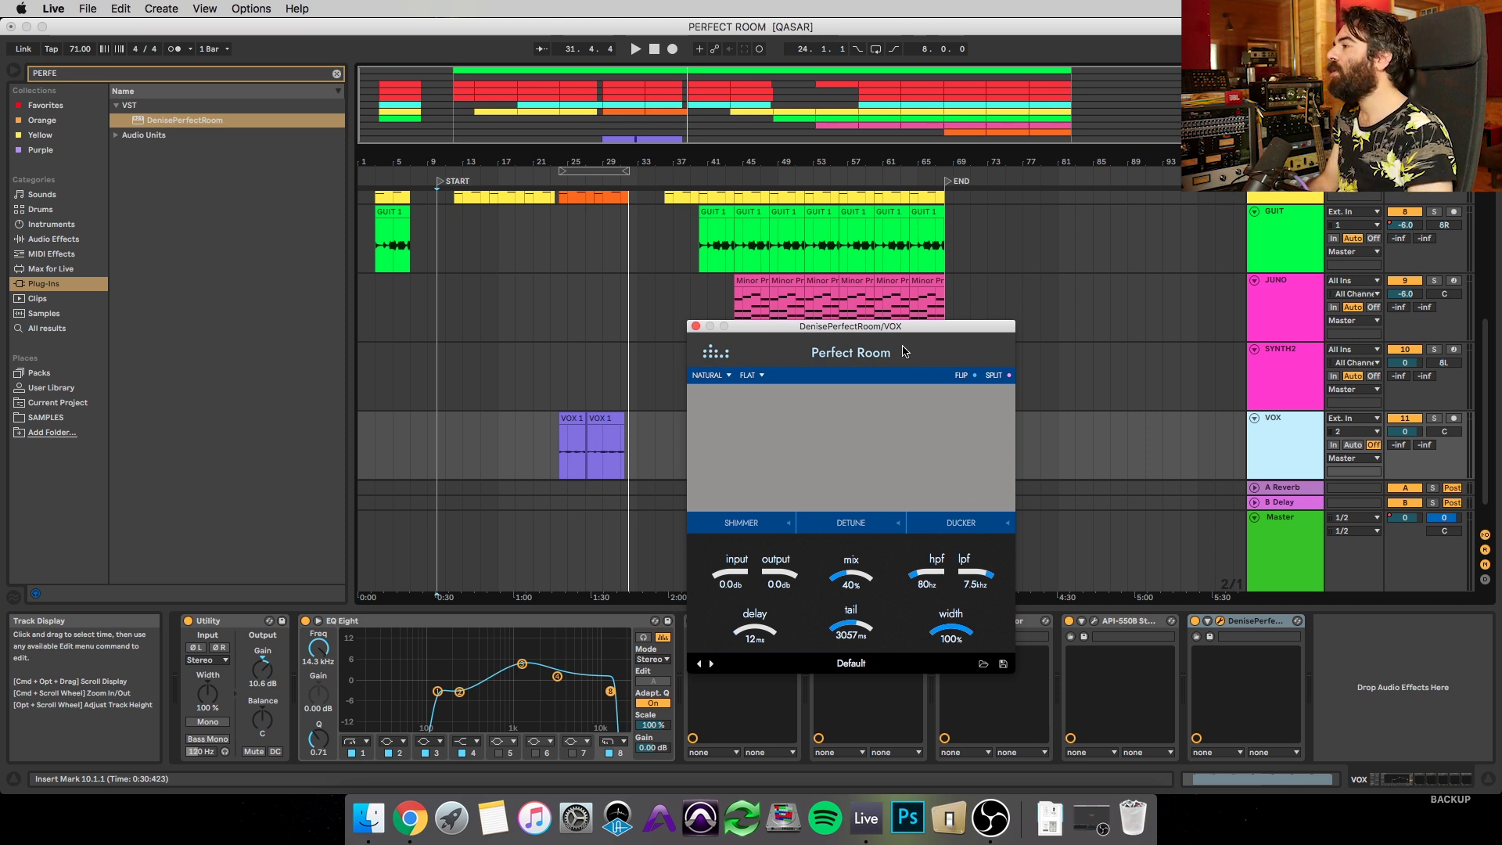
{"action": "mouse_move", "coordinate": [910, 329]}
{"action": "left_mouse_down"}
{"action": "mouse_move", "coordinate": [639, 315]}
{"action": "mouse_move", "coordinate": [1010, 294]}
{"action": "mouse_move", "coordinate": [822, 307]}
{"action": "left_mouse_up"}
{"action": "left_click", "coordinate": [567, 436]}
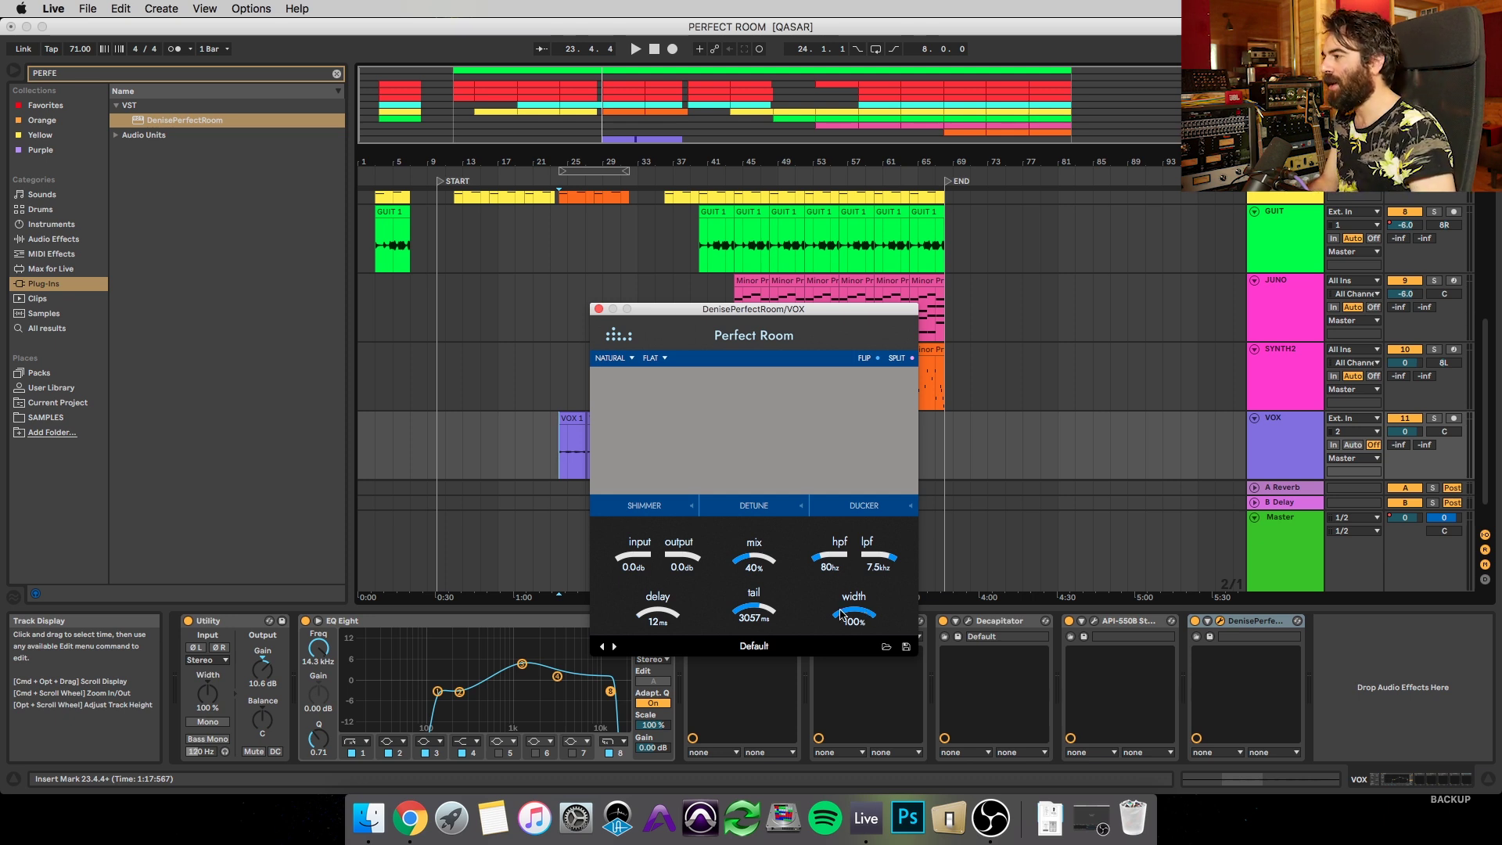
Set Perfect Room's width to 0% and increase the VOX track's height in the arrangement
{"action": "left_click_drag", "start_coordinate": [854, 624], "coordinate": [858, 619]}
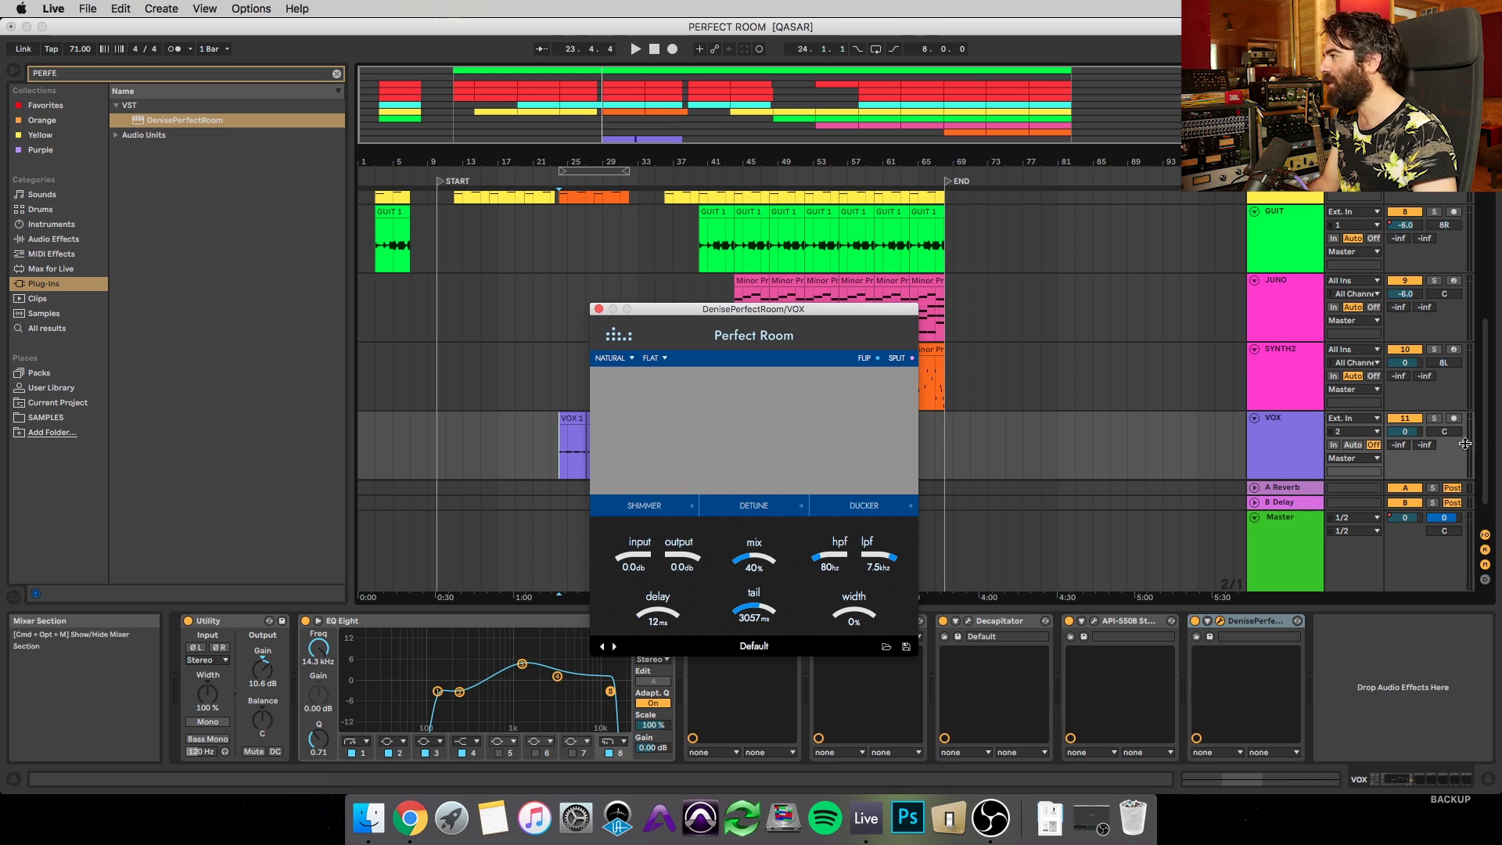
{"action": "left_click_drag", "start_coordinate": [1275, 407], "coordinate": [1275, 396]}
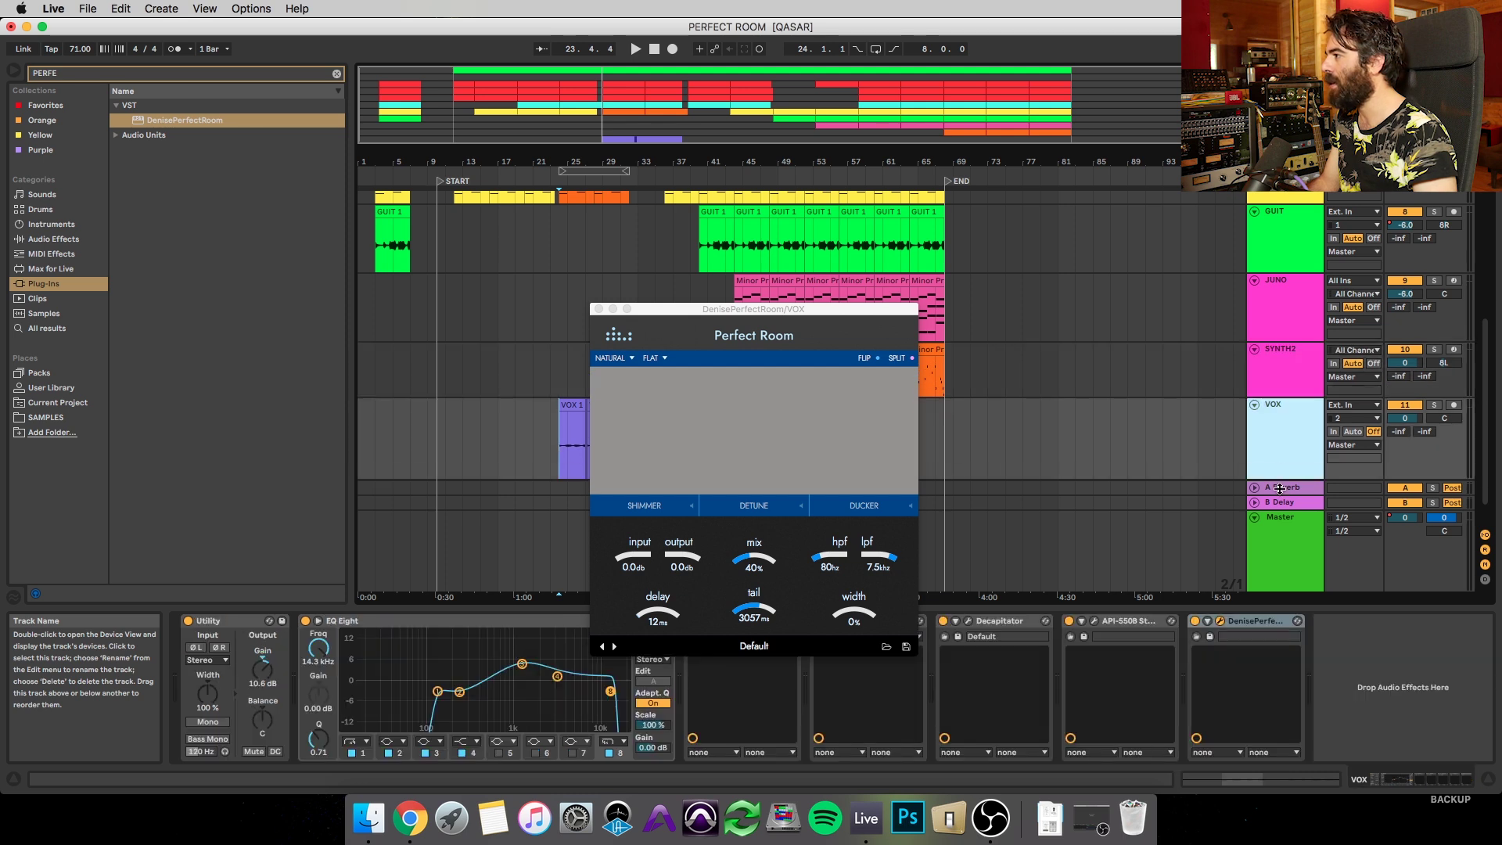
{"action": "scroll", "coordinate": [1280, 501], "scroll_direction": "down", "scroll_amount": 3}
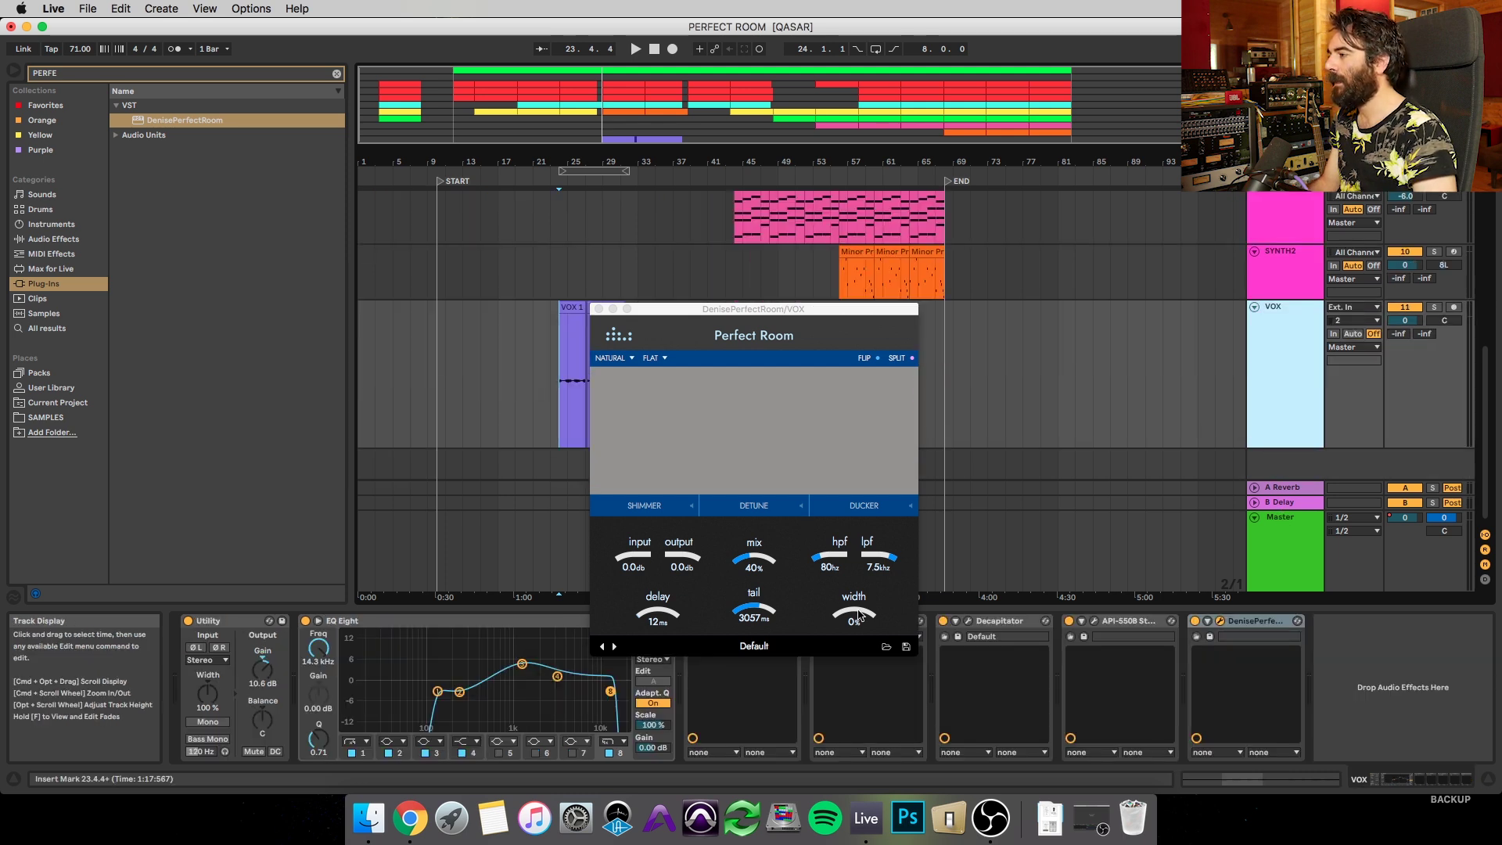
Solo the VOX track during playback and raise Perfect Room's width to 97%, settling at 84%
{"action": "key", "text": "space"}
{"action": "left_click_drag", "start_coordinate": [858, 612], "coordinate": [857, 608]}
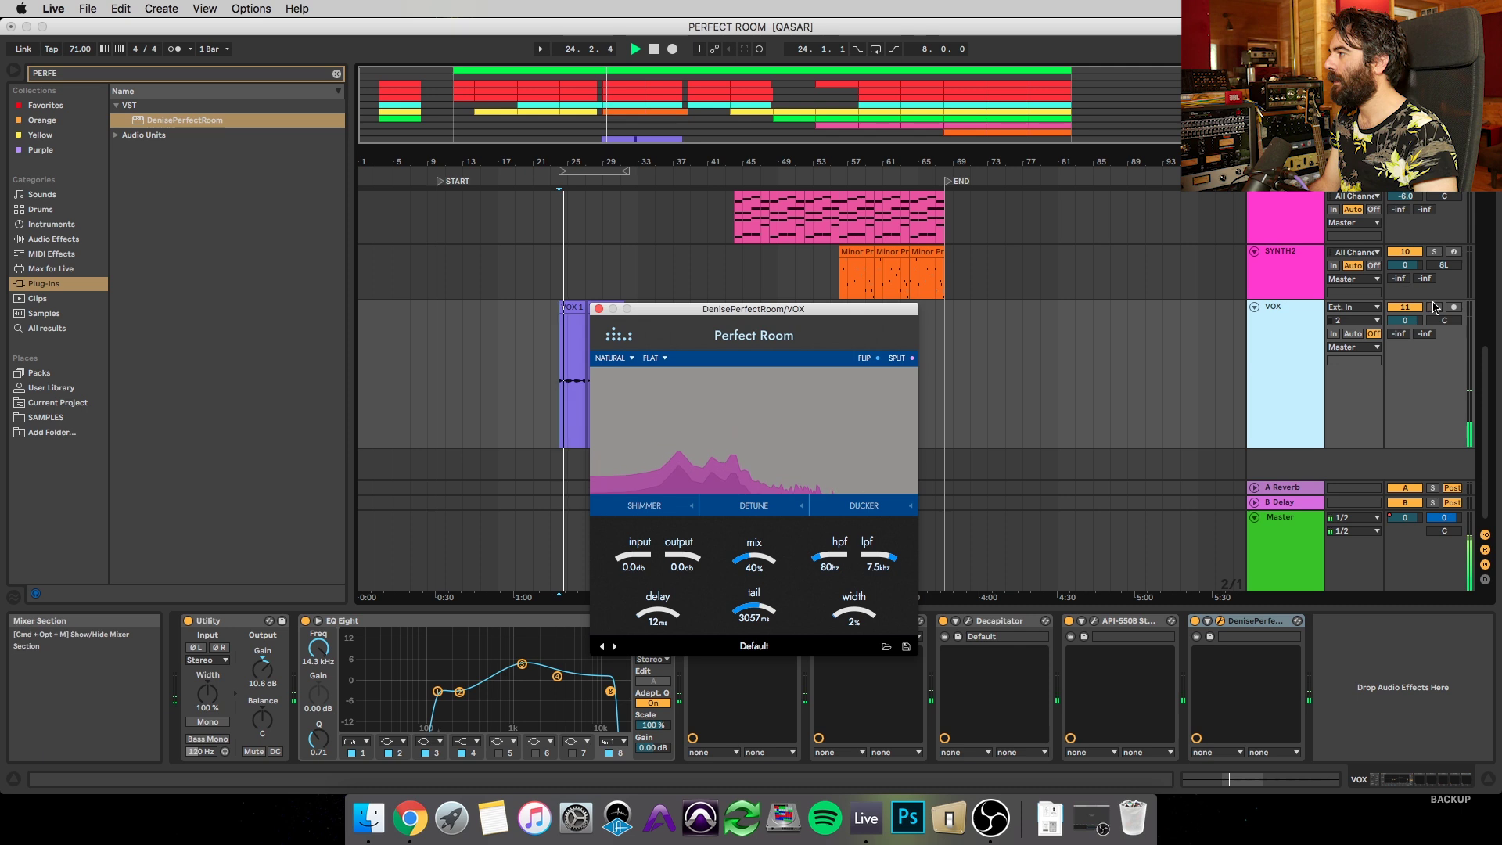
{"action": "left_click", "coordinate": [1433, 307]}
{"action": "left_click_drag", "start_coordinate": [845, 615], "coordinate": [855, 550]}
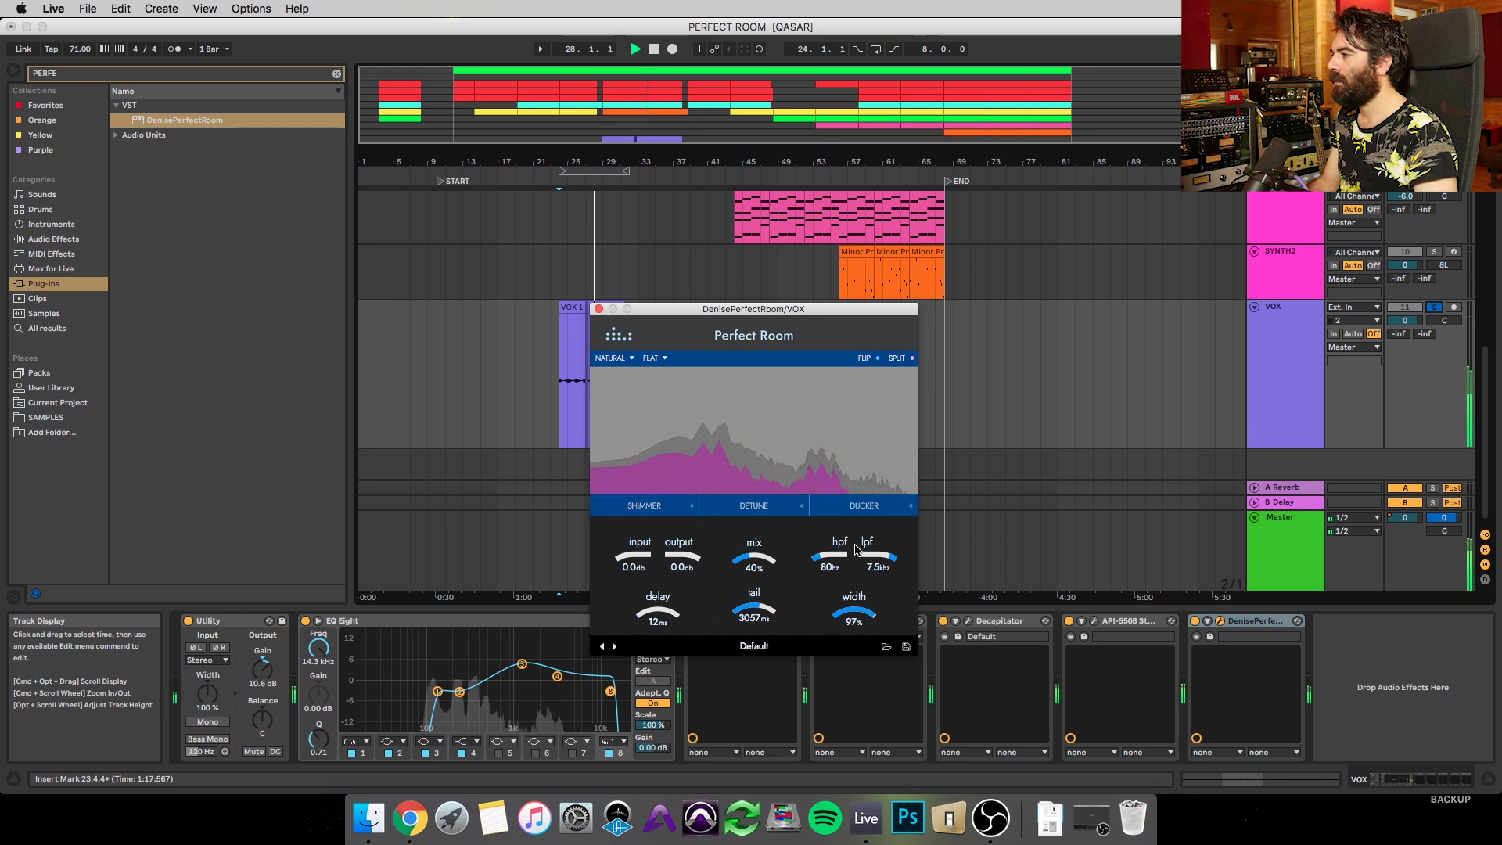
{"action": "mouse_move", "coordinate": [855, 550]}
{"action": "left_mouse_down"}
{"action": "mouse_move", "coordinate": [852, 618]}
{"action": "mouse_move", "coordinate": [856, 558]}
{"action": "left_mouse_up"}
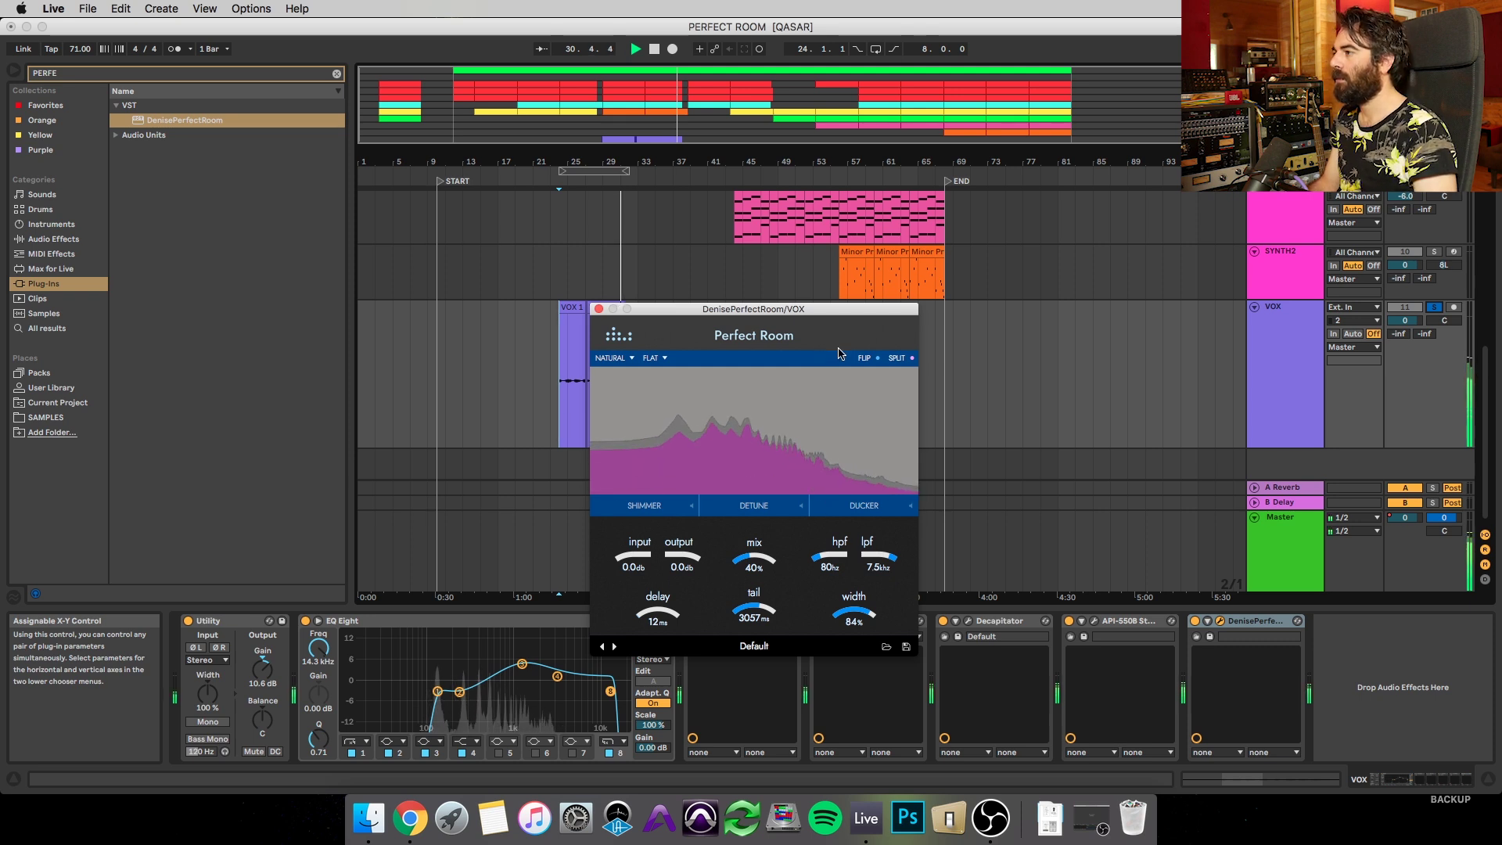
{"action": "key", "text": "space"}
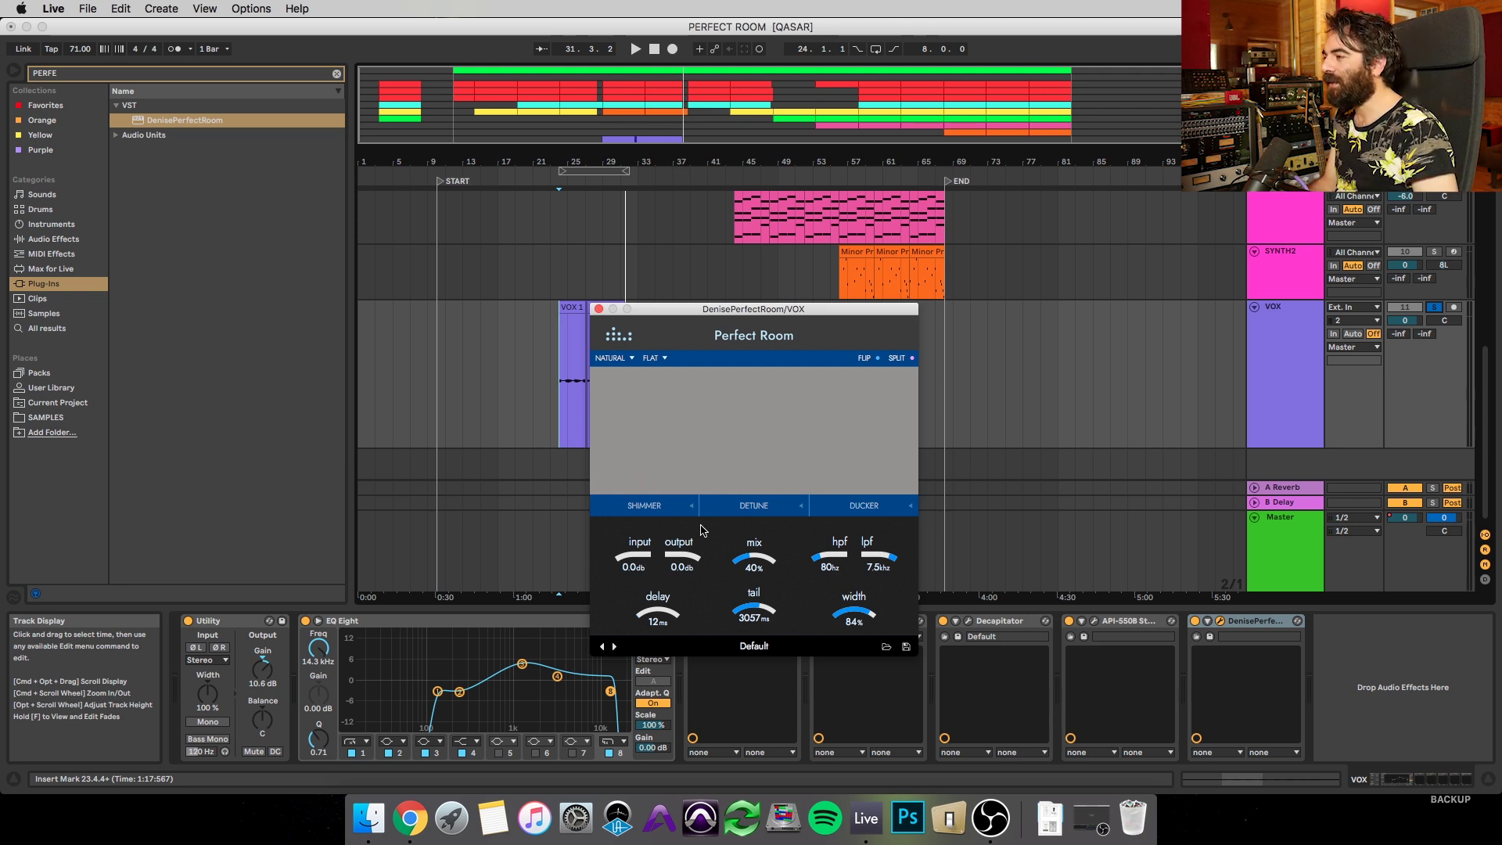
Sweep Perfect Room's width down to 0% and back up to 76%, and audition the soloed vocal
{"action": "left_click_drag", "start_coordinate": [868, 615], "coordinate": [864, 706]}
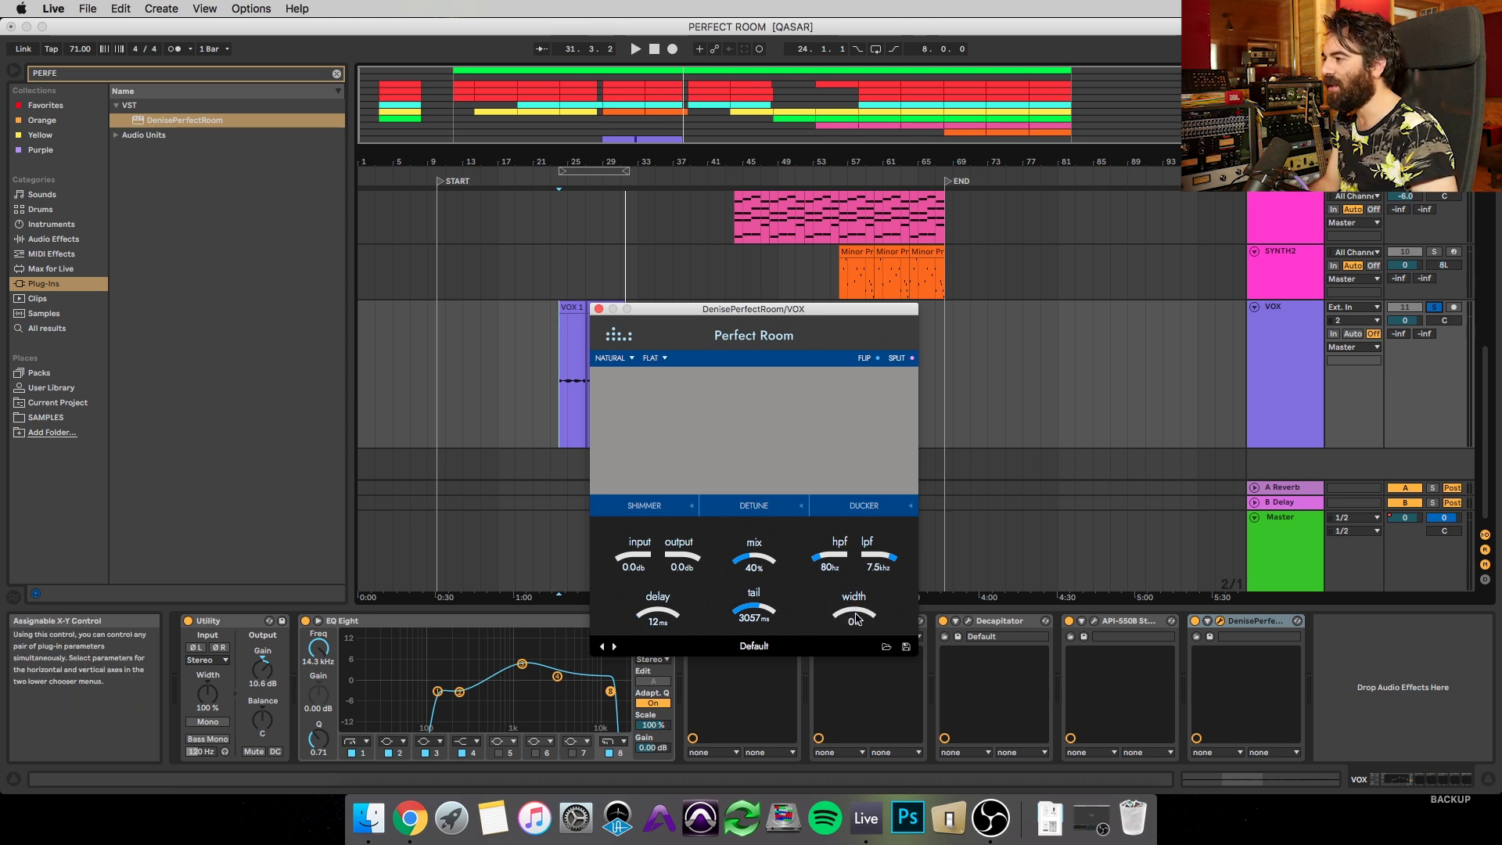
{"action": "left_click_drag", "start_coordinate": [856, 621], "coordinate": [870, 559]}
{"action": "mouse_move", "coordinate": [775, 513]}
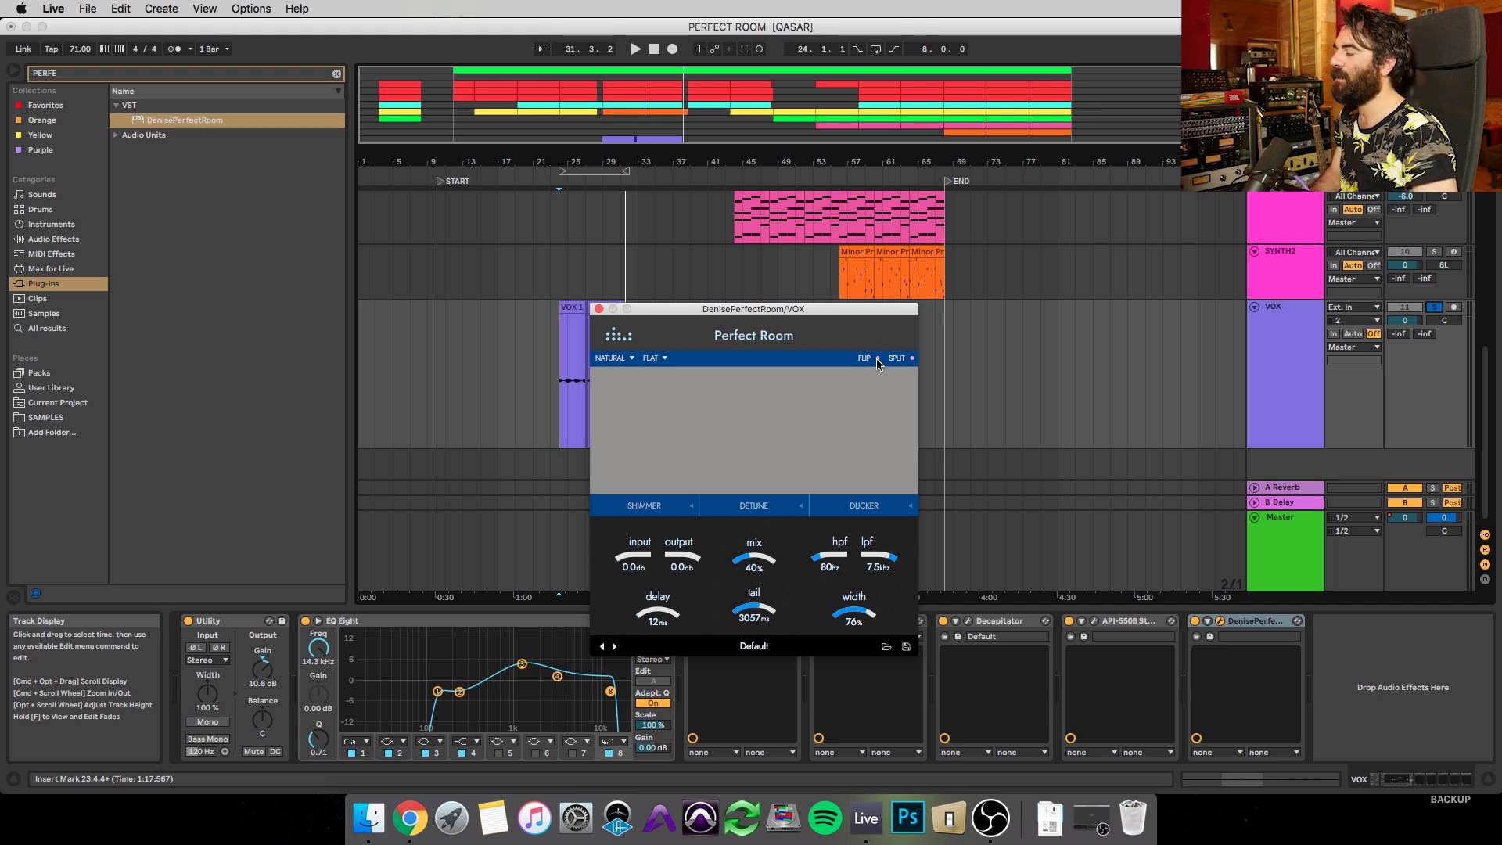
{"action": "key", "text": "space"}
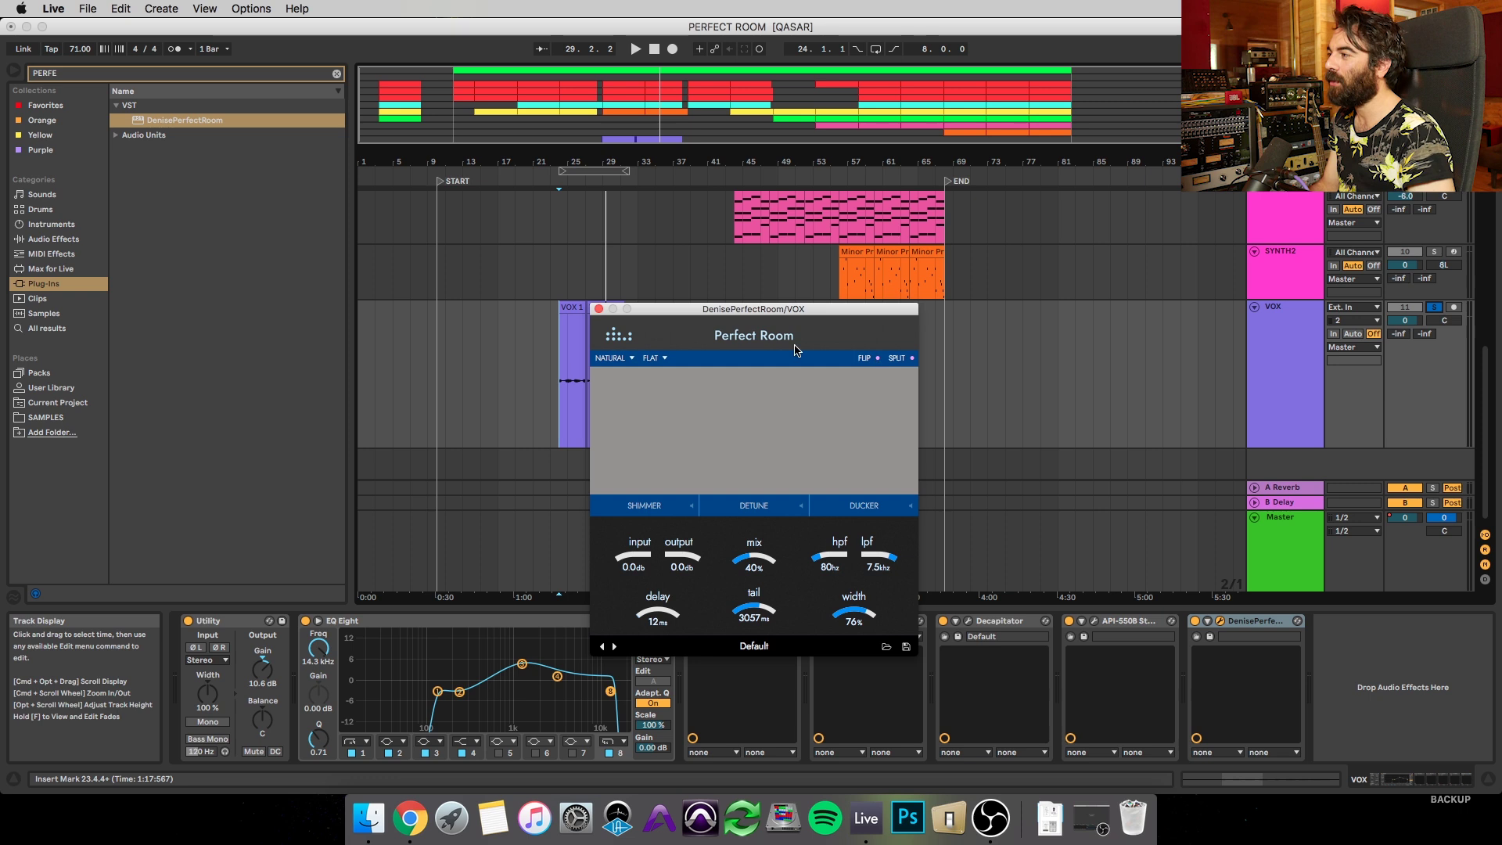
Audition the vocal reverb with tail times of 272 ms and 550 ms, and set the tail to 2722 ms
{"action": "left_click_drag", "start_coordinate": [710, 507], "coordinate": [756, 629]}
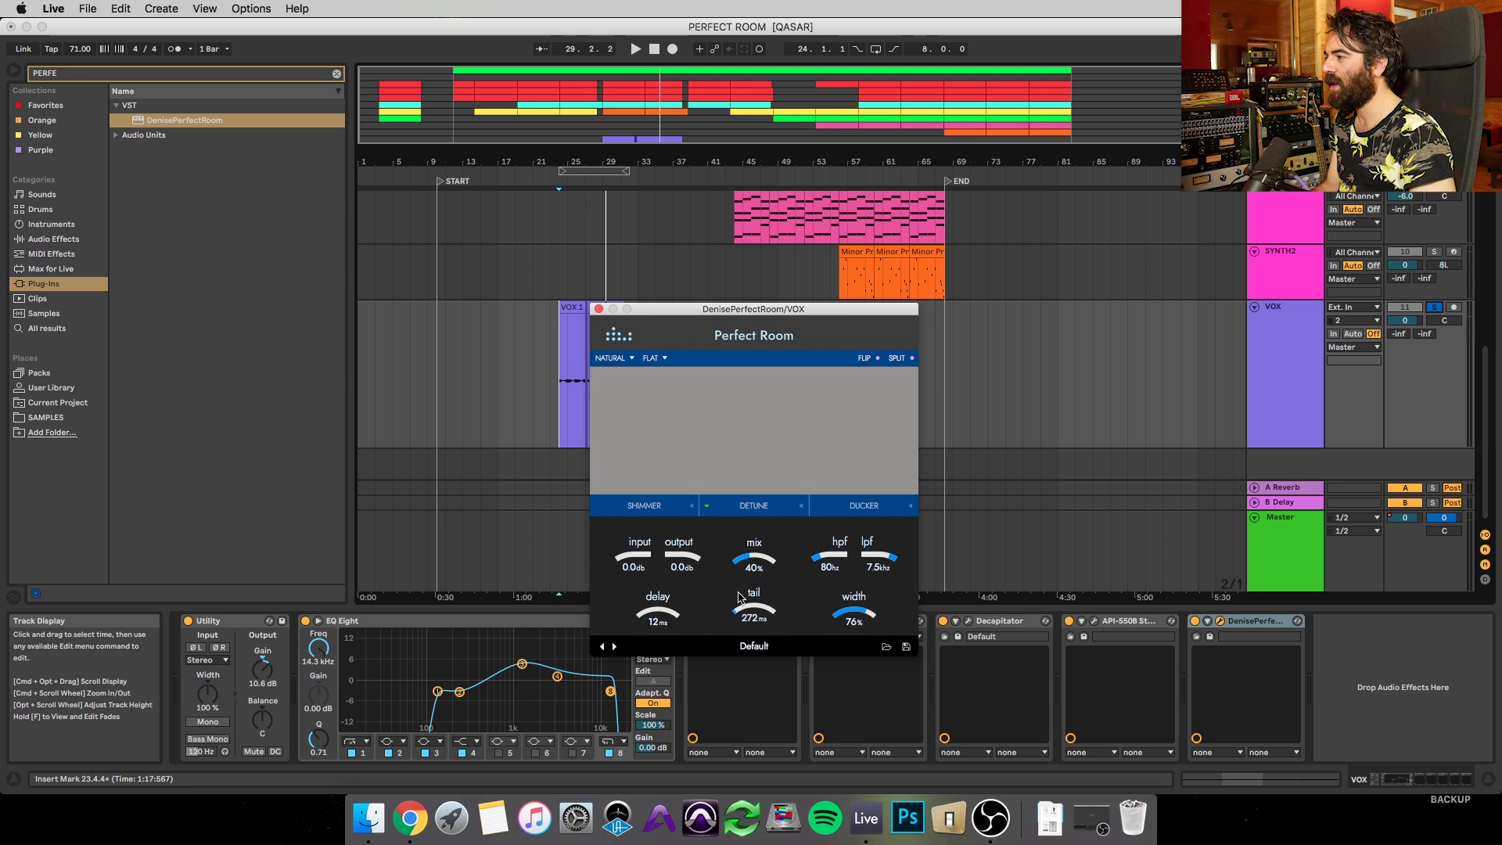
{"action": "key", "text": "space"}
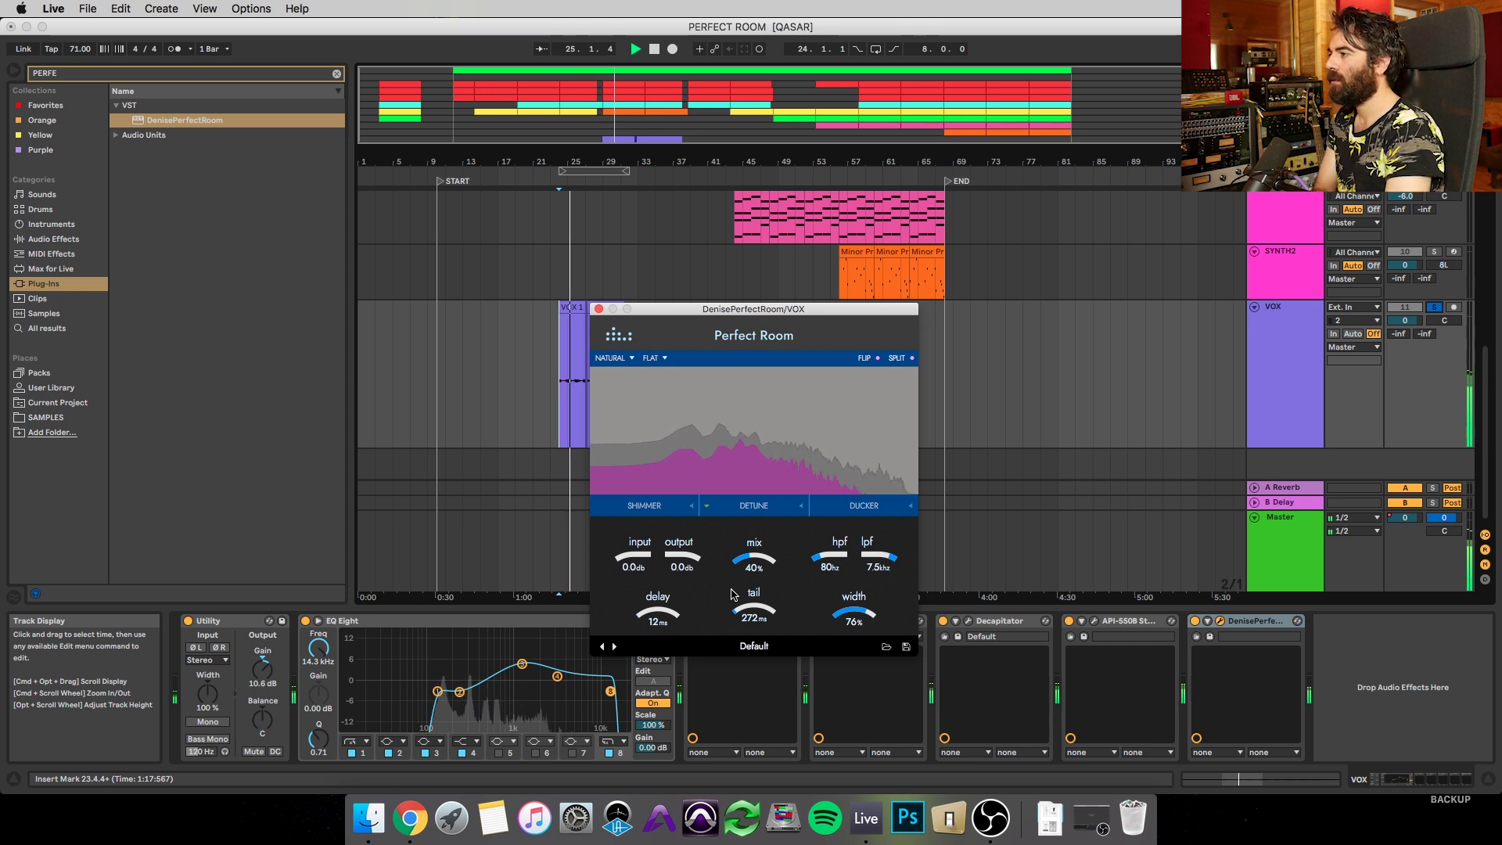
{"action": "left_click_drag", "start_coordinate": [747, 614], "coordinate": [747, 603]}
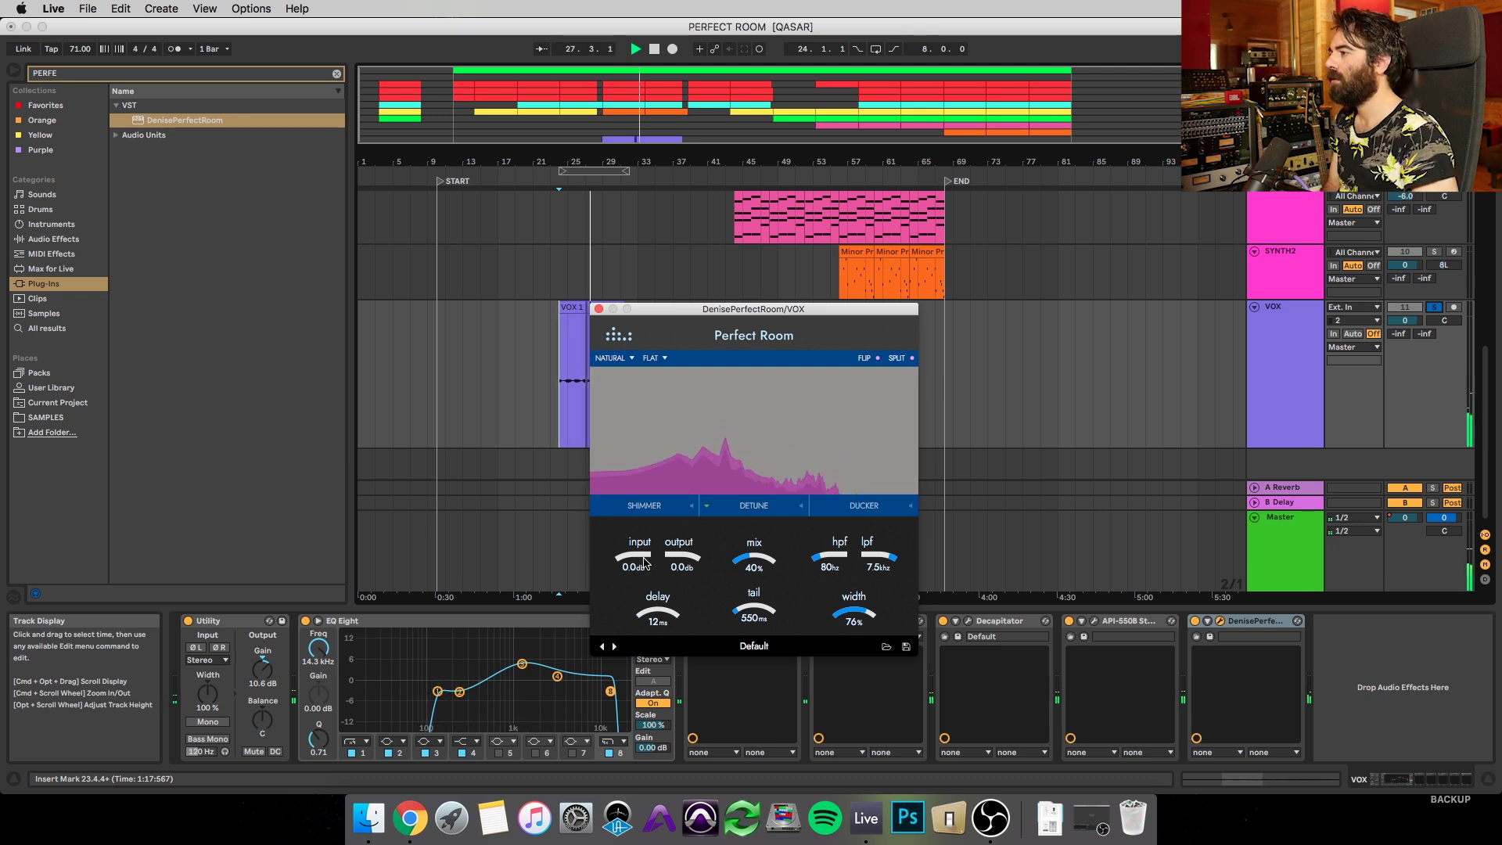
{"action": "key", "text": "space"}
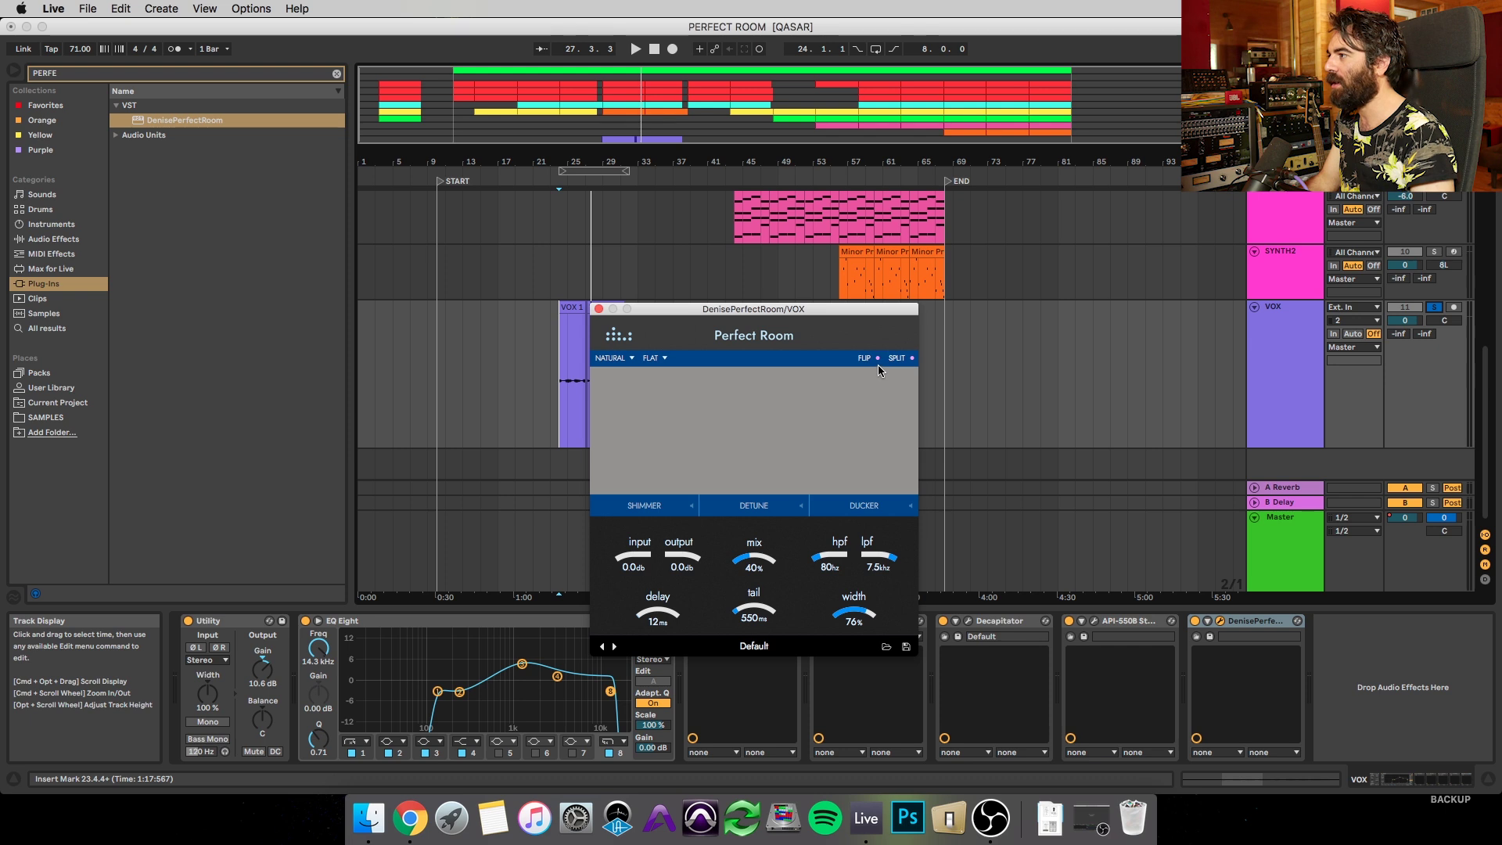
{"action": "left_click_drag", "start_coordinate": [753, 609], "coordinate": [756, 557]}
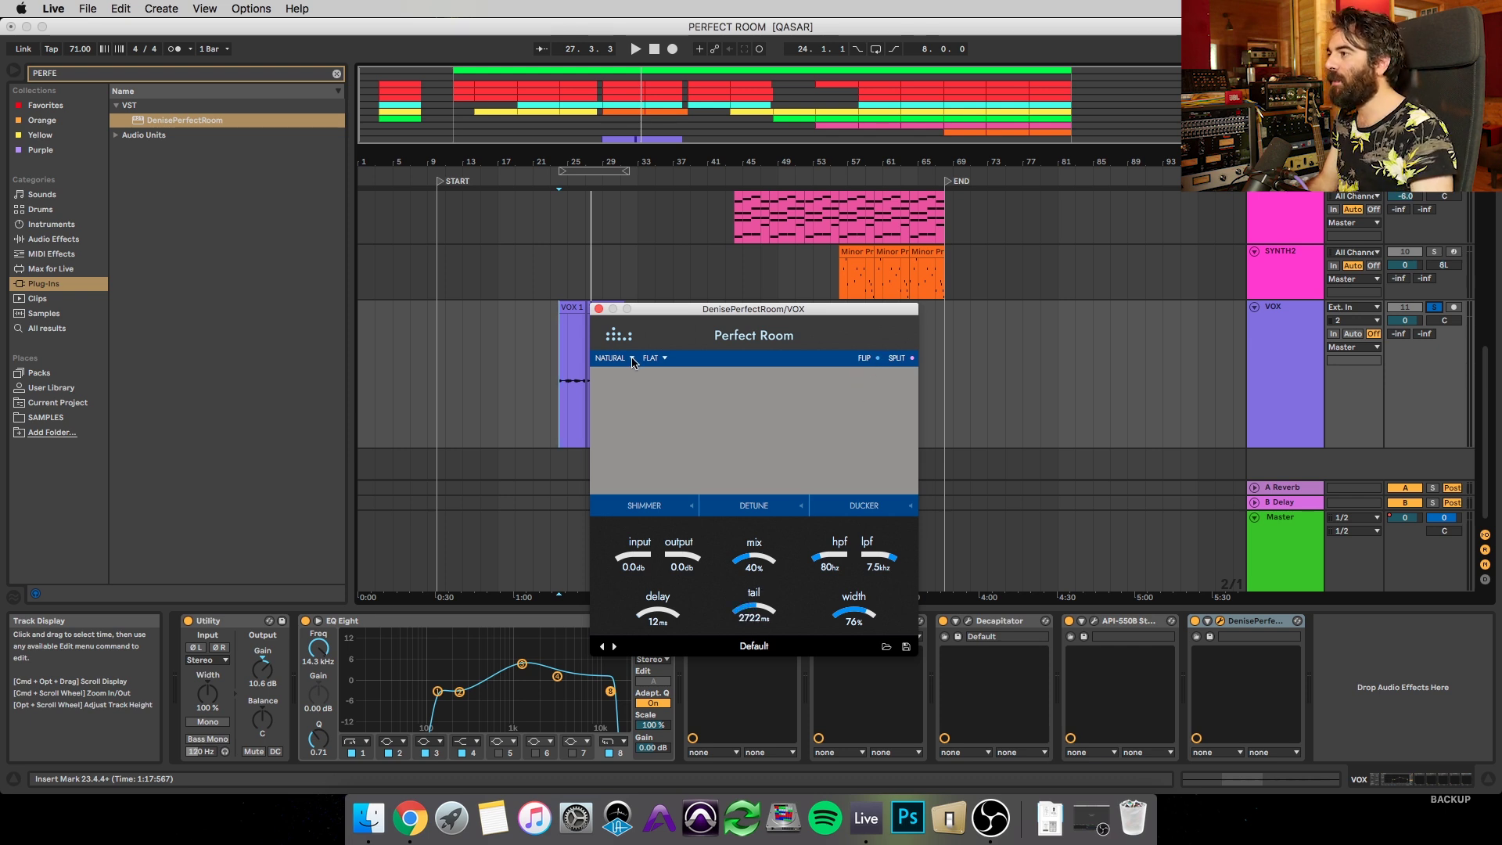
Set the Perfect Room reverb shape to Triangle and audition it on the vocal
{"action": "left_click", "coordinate": [631, 358]}
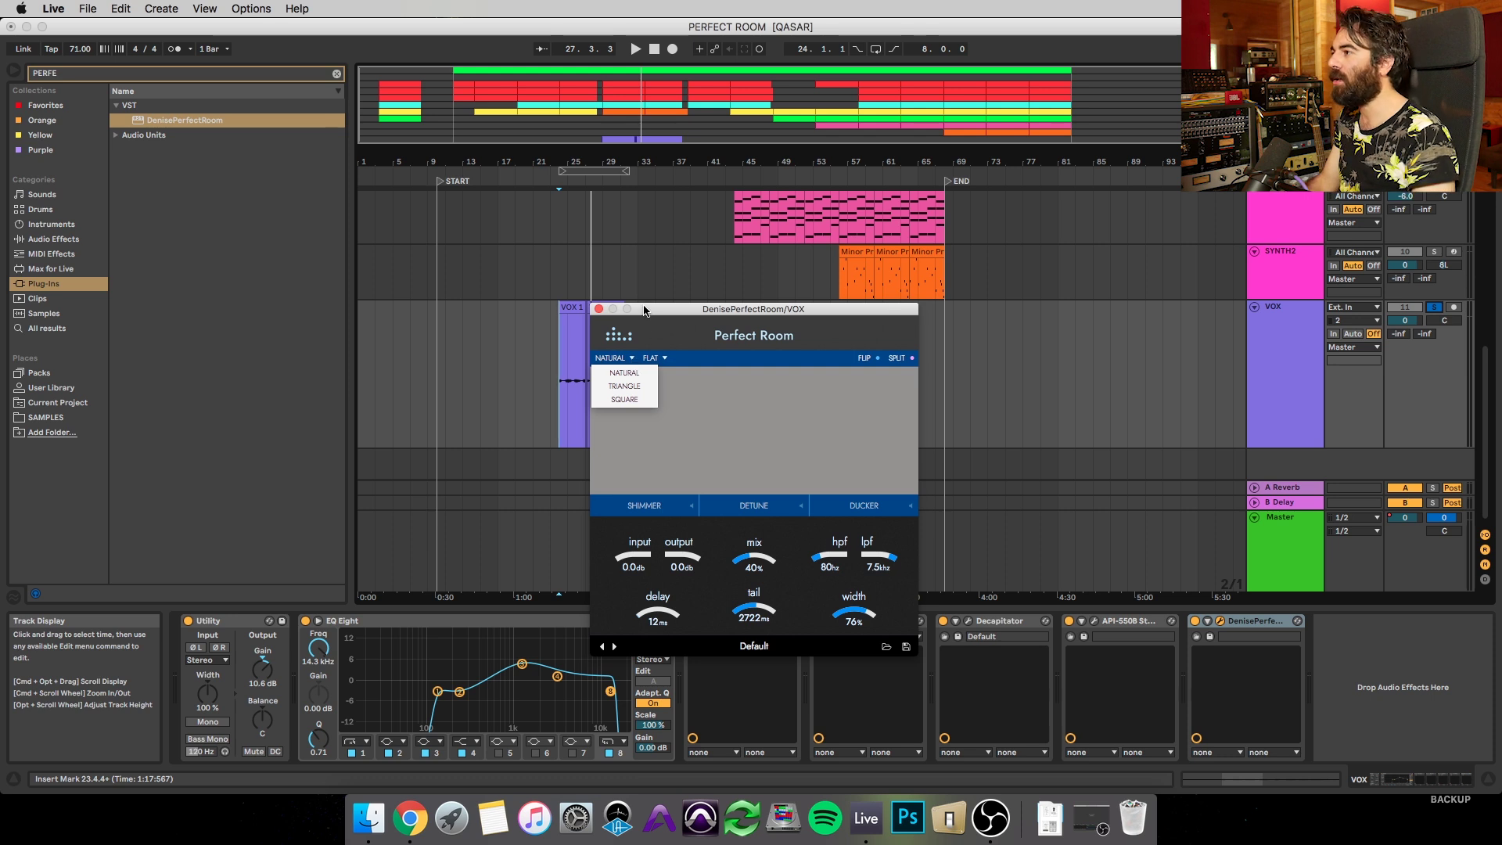
{"action": "left_click", "coordinate": [610, 361]}
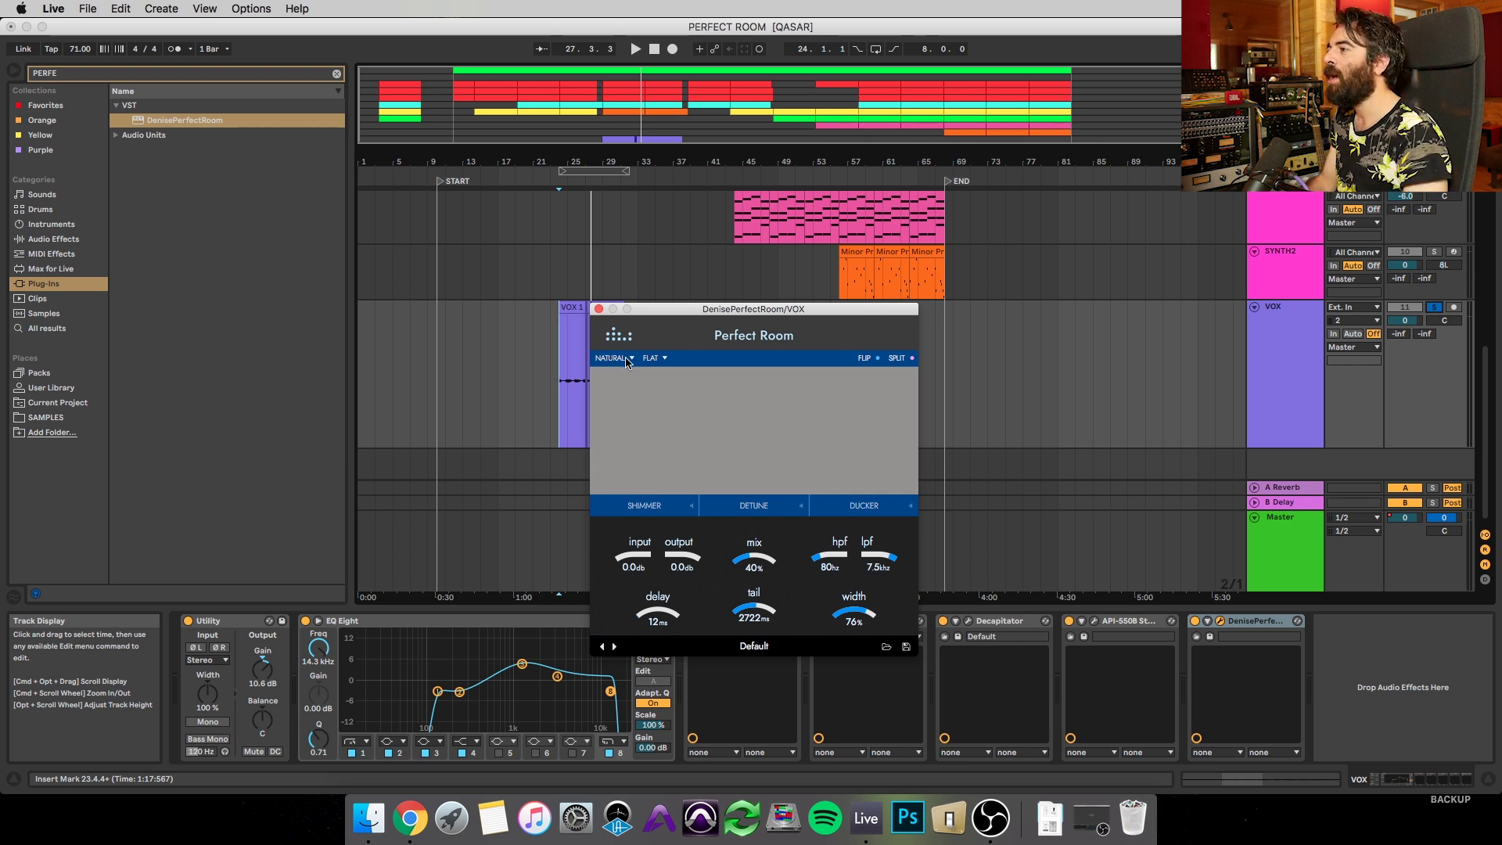
{"action": "left_click", "coordinate": [627, 360]}
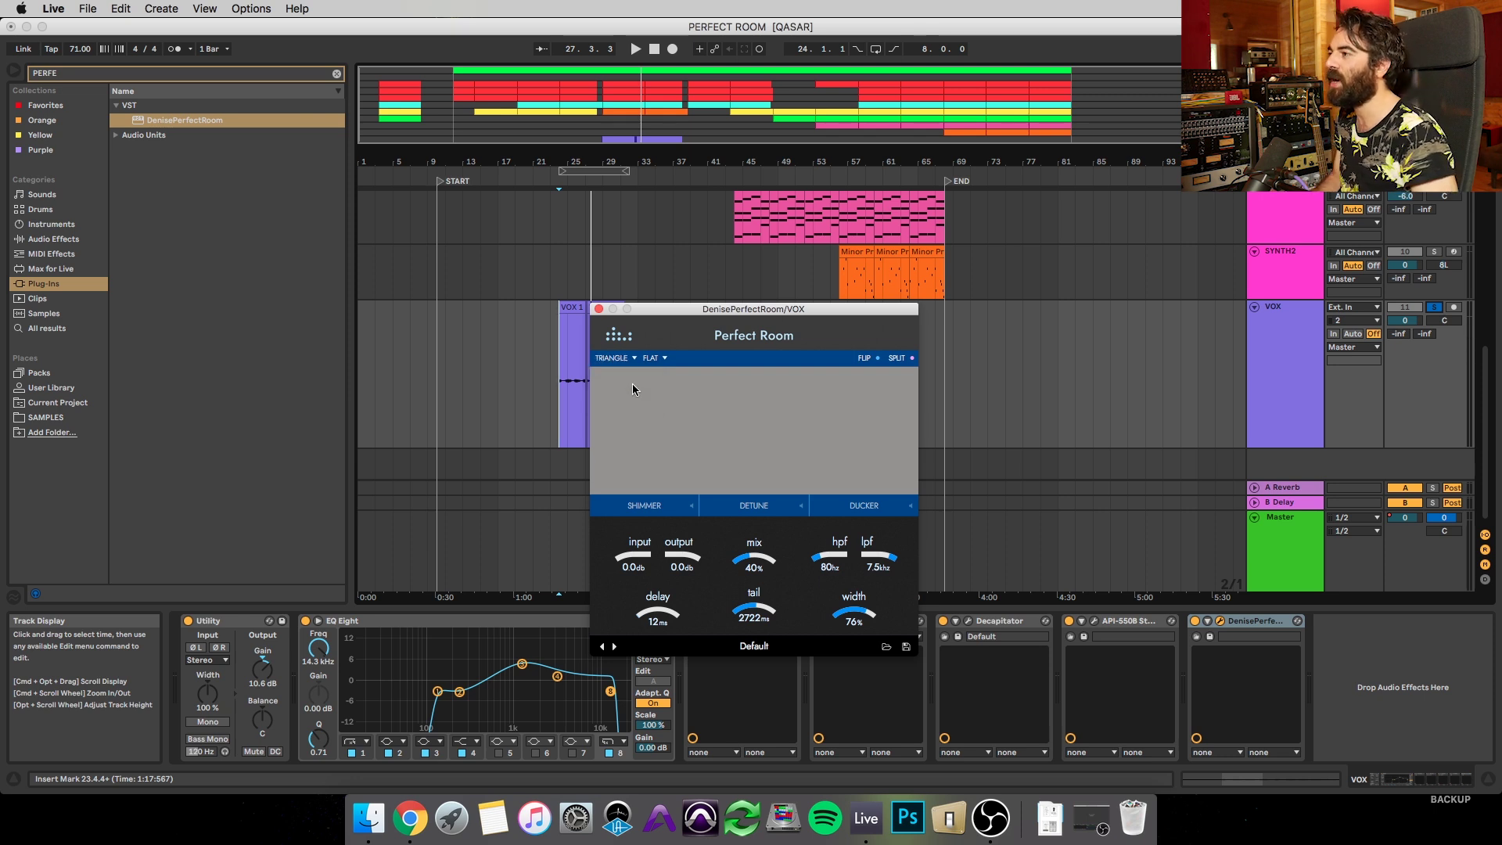
{"action": "key", "text": "space"}
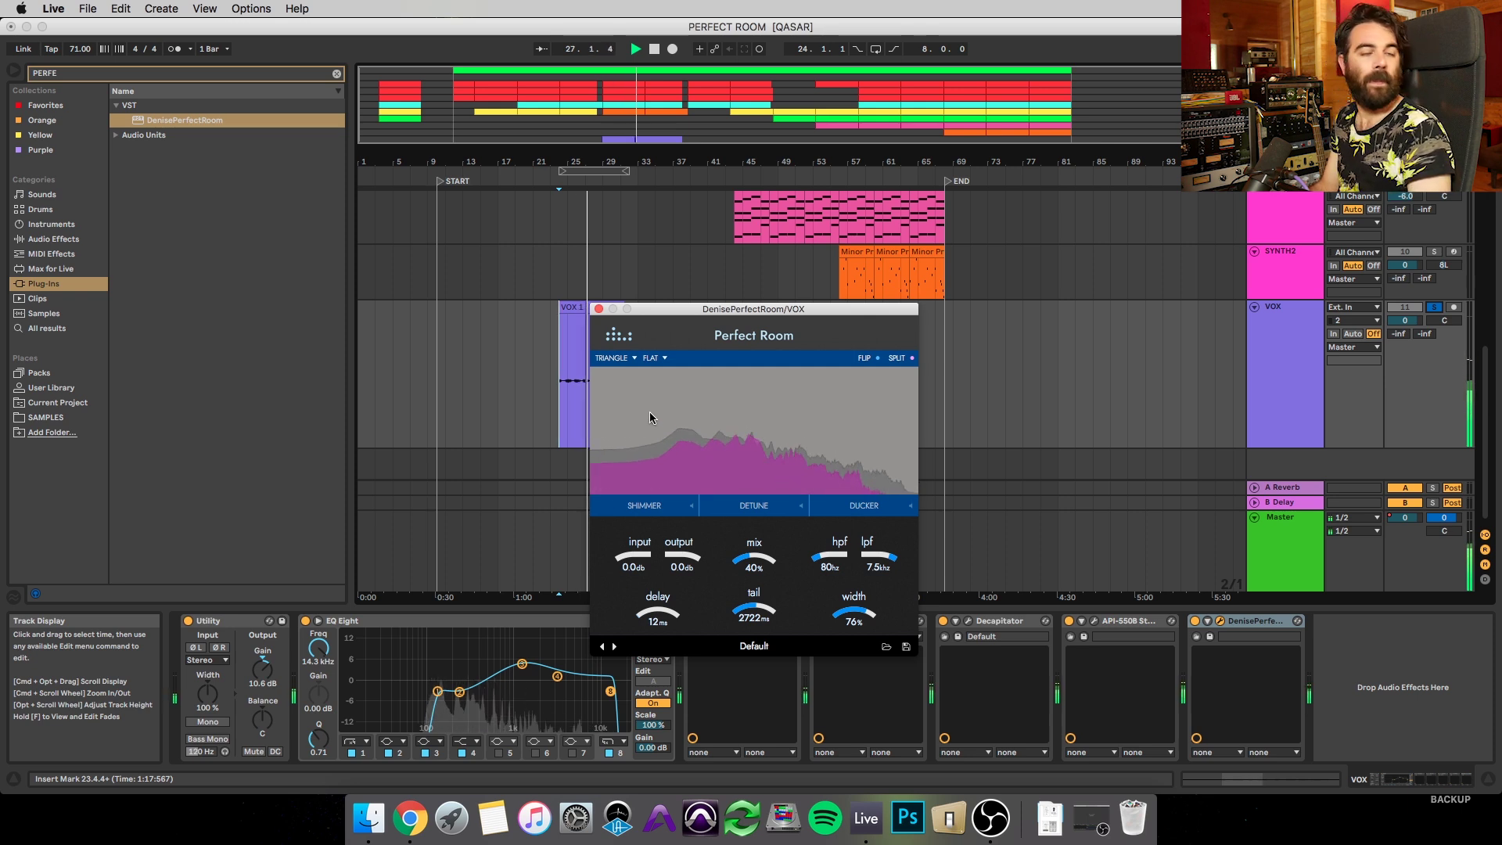
Switch the reverb shape to Square and audition it on the vocal
{"action": "left_click", "coordinate": [635, 358]}
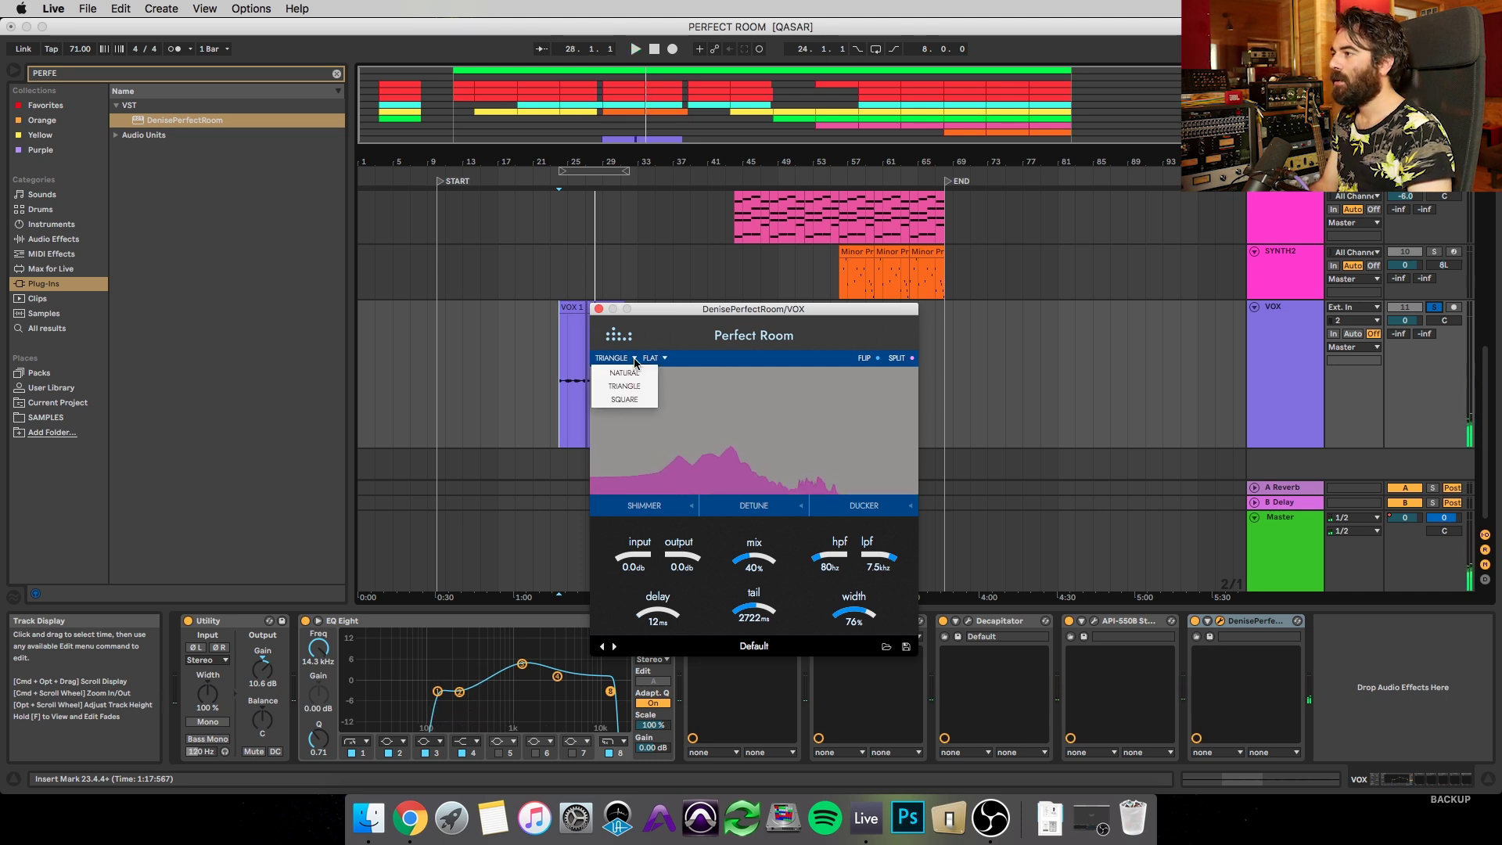
{"action": "left_click", "coordinate": [638, 400]}
{"action": "key", "text": "space"}
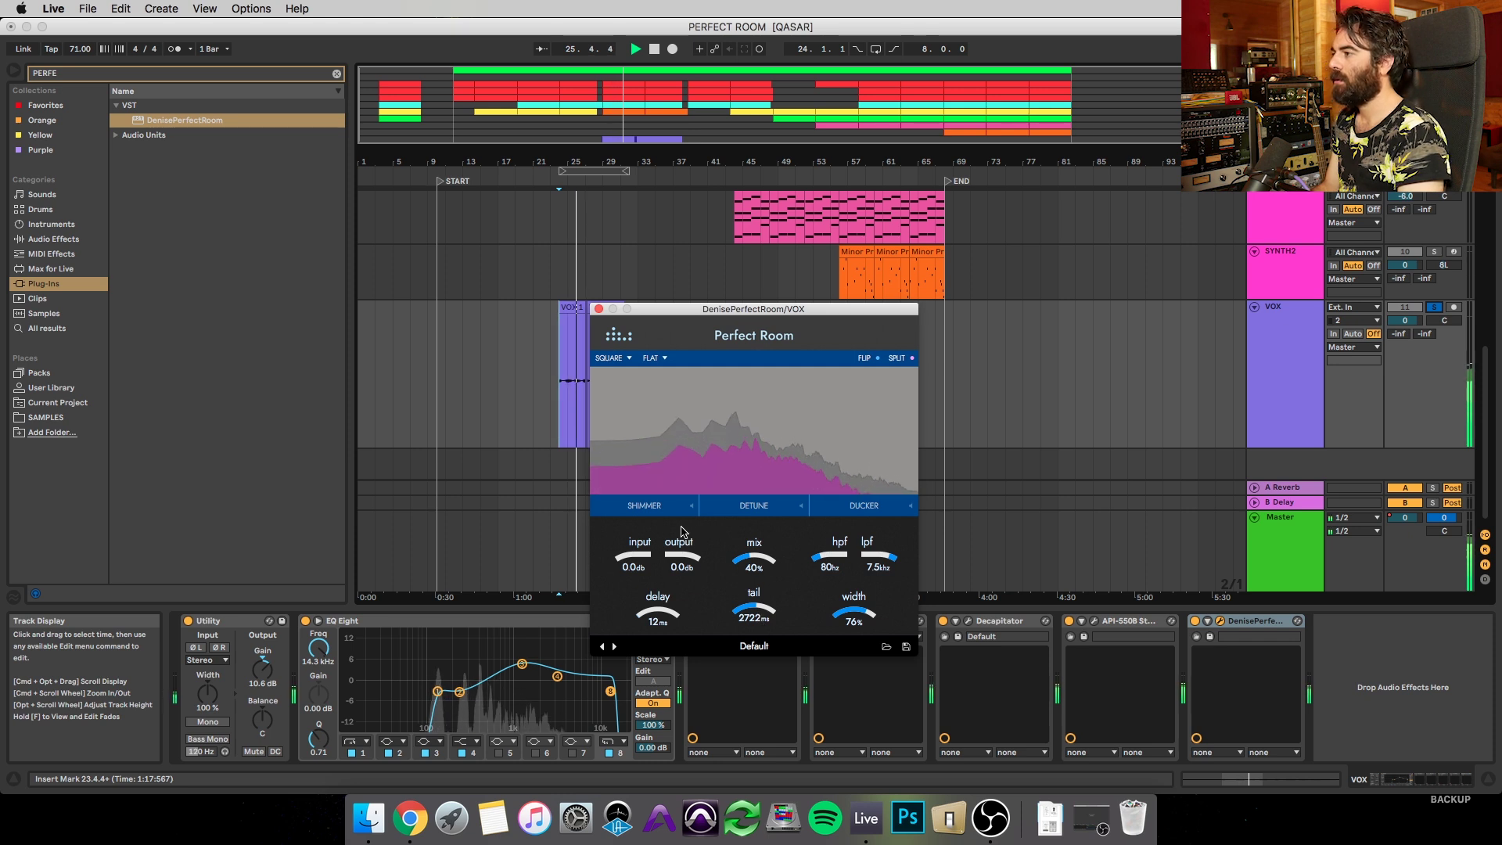
Set the reverb shape back to Natural and audition the vocal briefly
{"action": "left_click", "coordinate": [628, 360]}
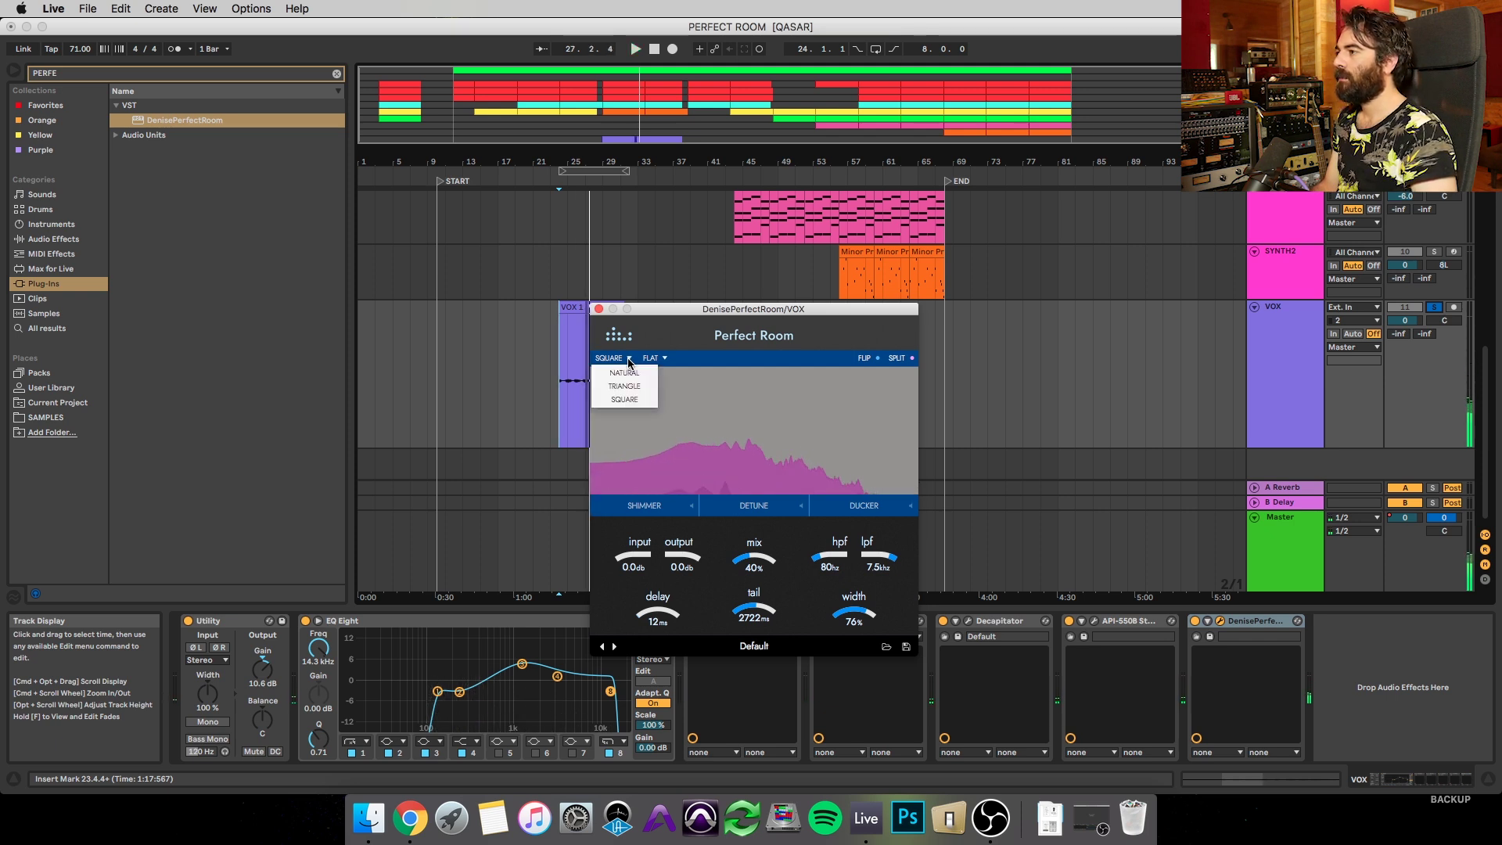
{"action": "left_click", "coordinate": [630, 373]}
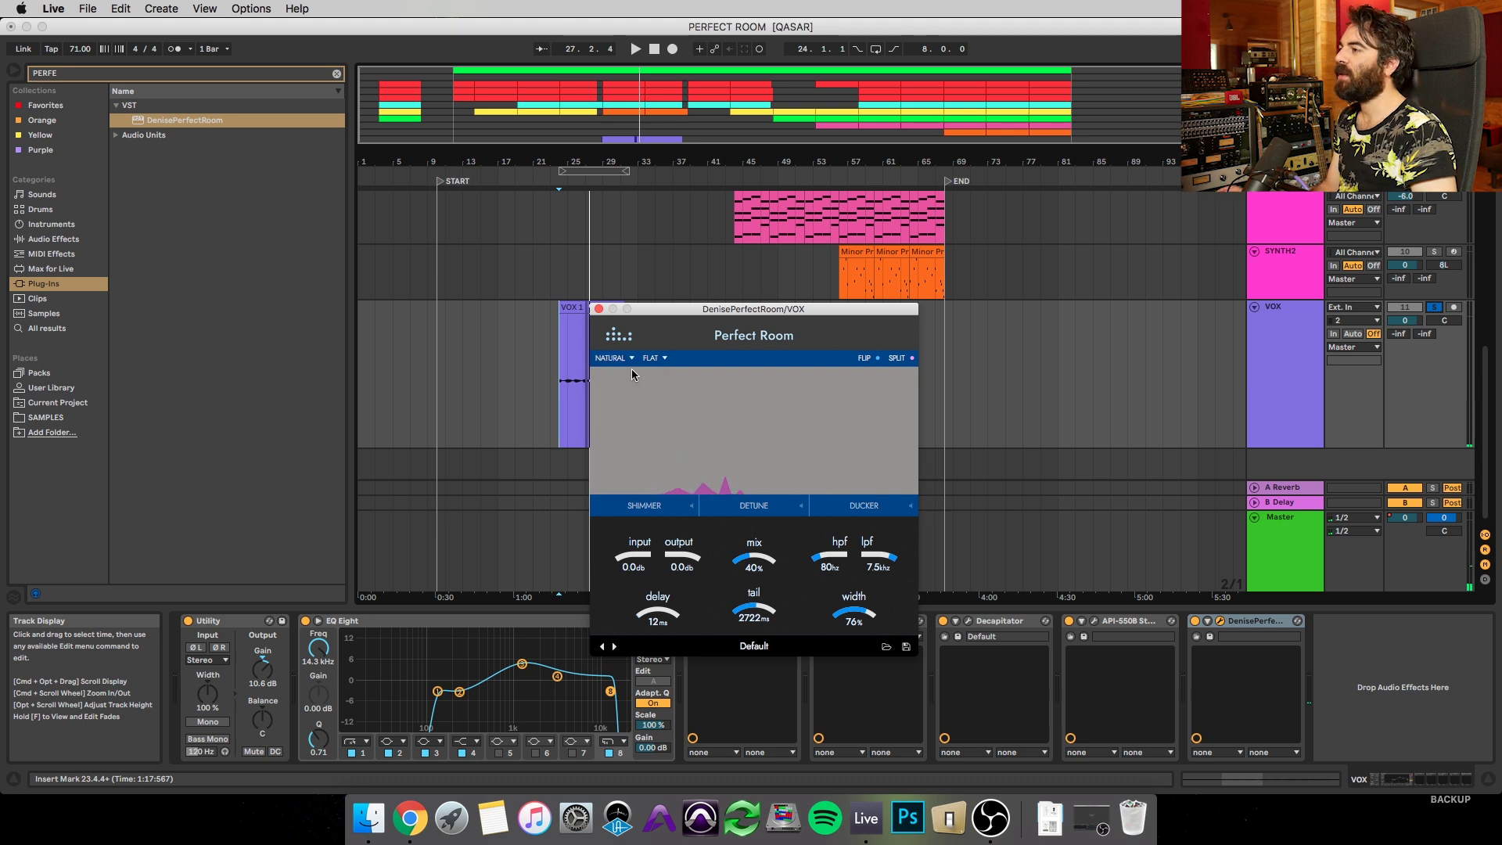
{"action": "key", "text": "space"}
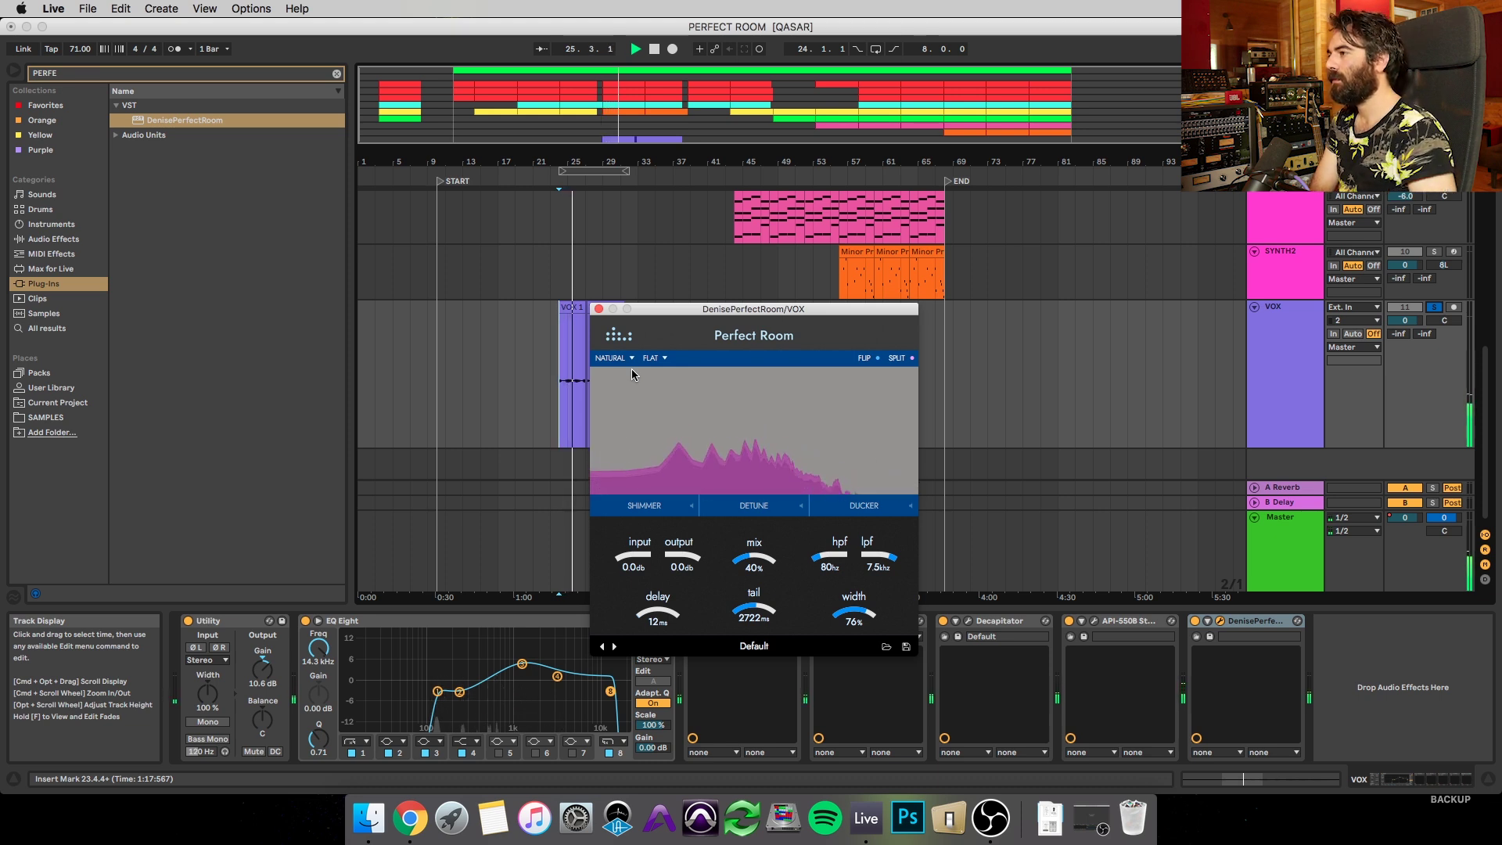
{"action": "key", "text": "space"}
{"action": "left_click", "coordinate": [631, 359]}
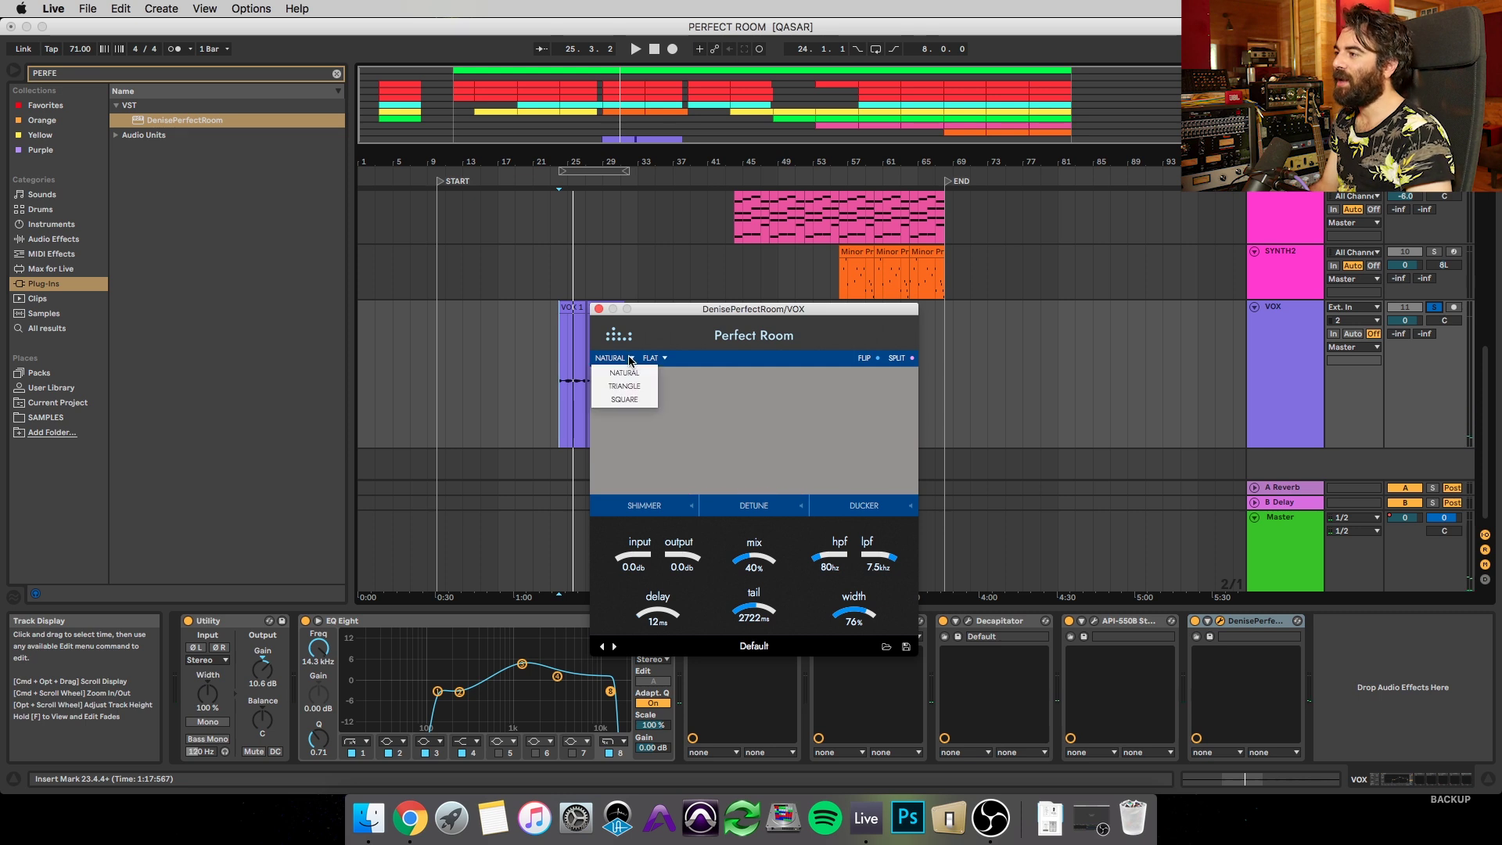
{"action": "left_click", "coordinate": [655, 301]}
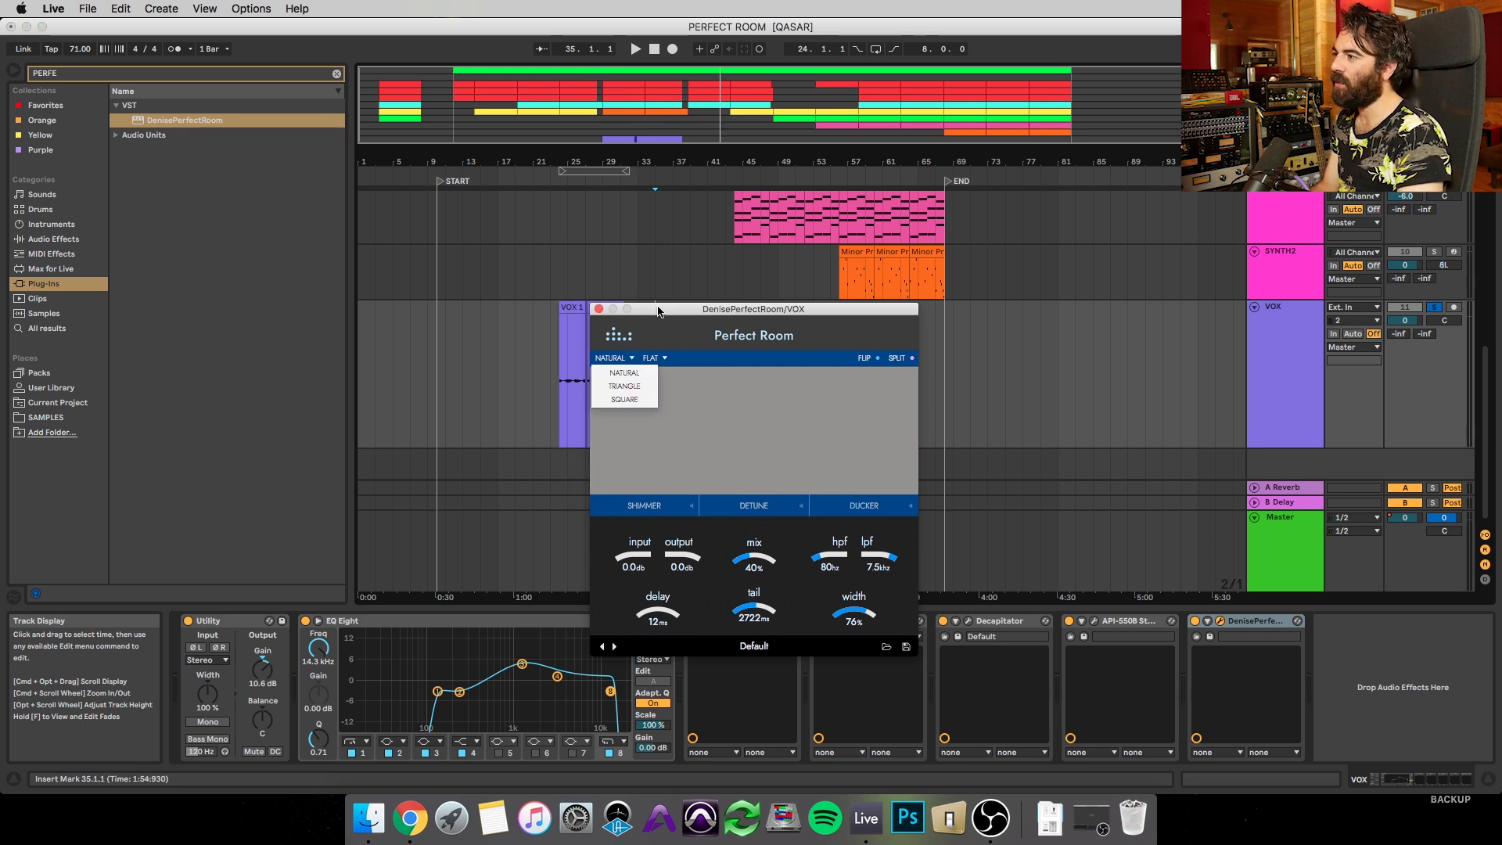
{"action": "left_click", "coordinate": [722, 401]}
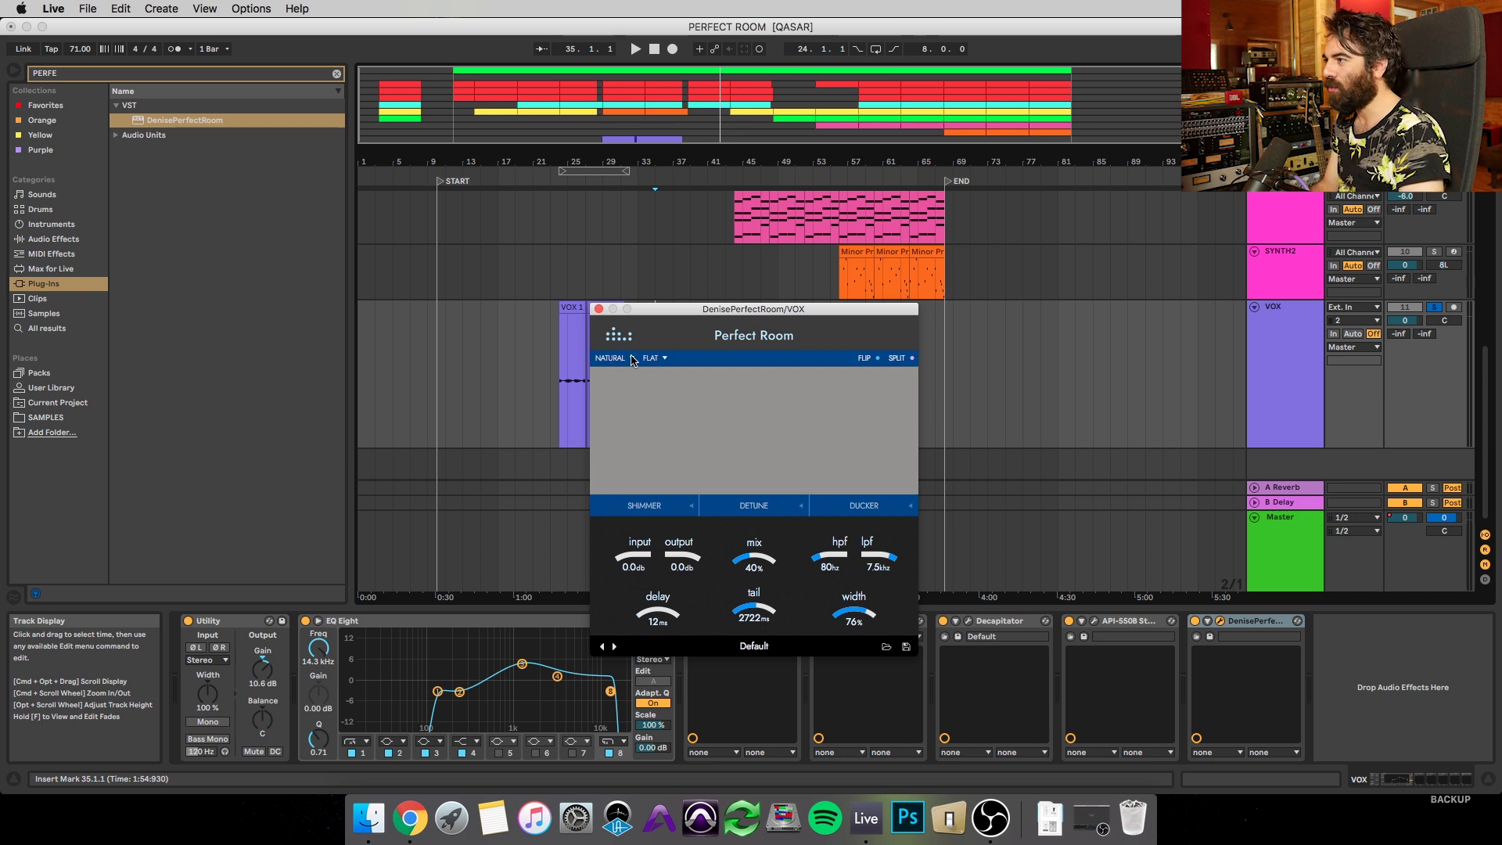
Set the Perfect Room reverb tone to Bright XL and audition the vocal from the start of its first clip
{"action": "left_click", "coordinate": [666, 359]}
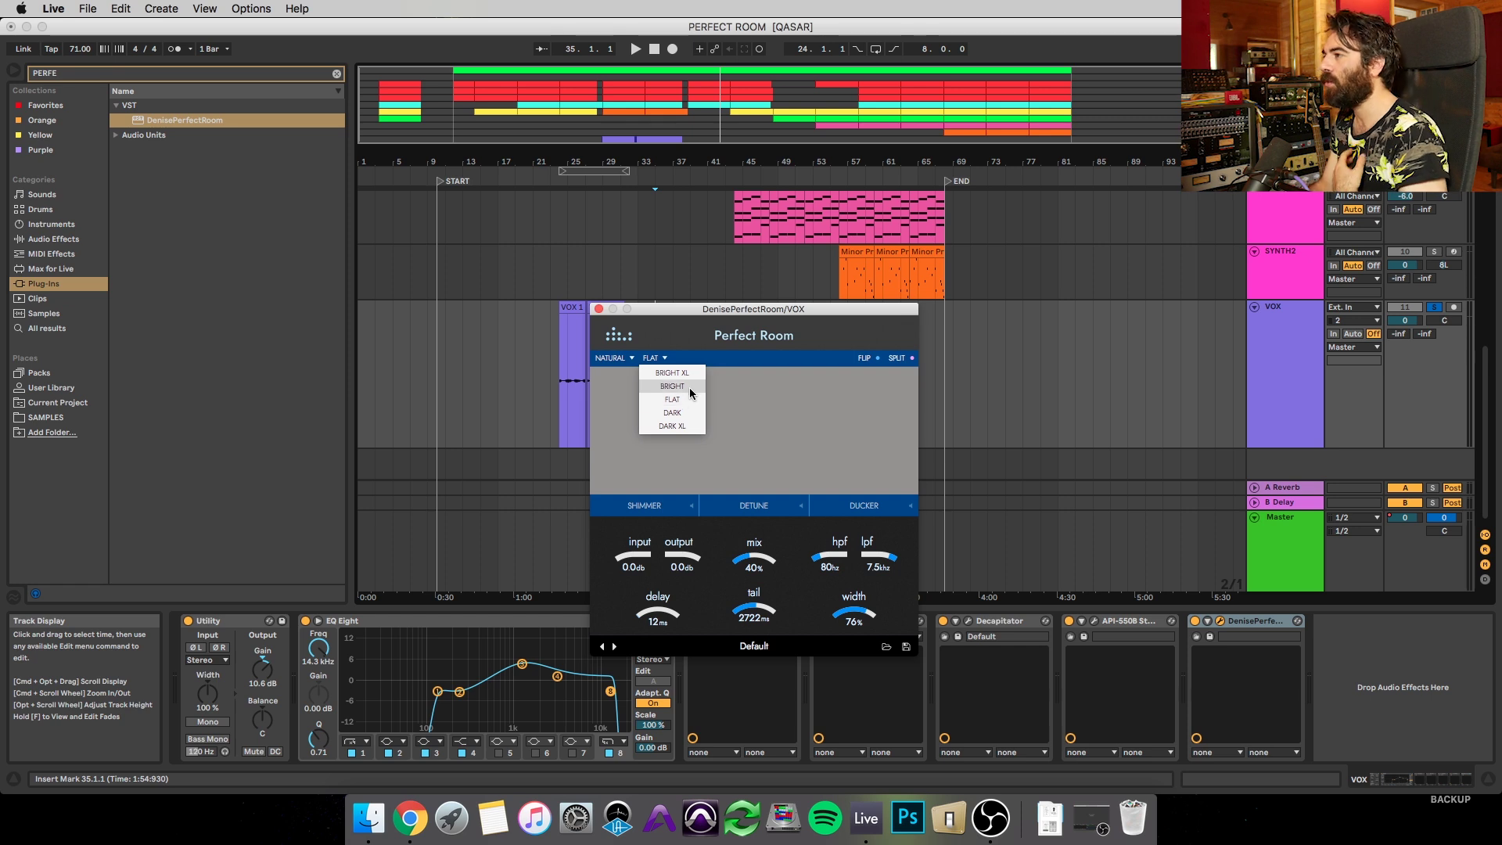
{"action": "left_click", "coordinate": [672, 376]}
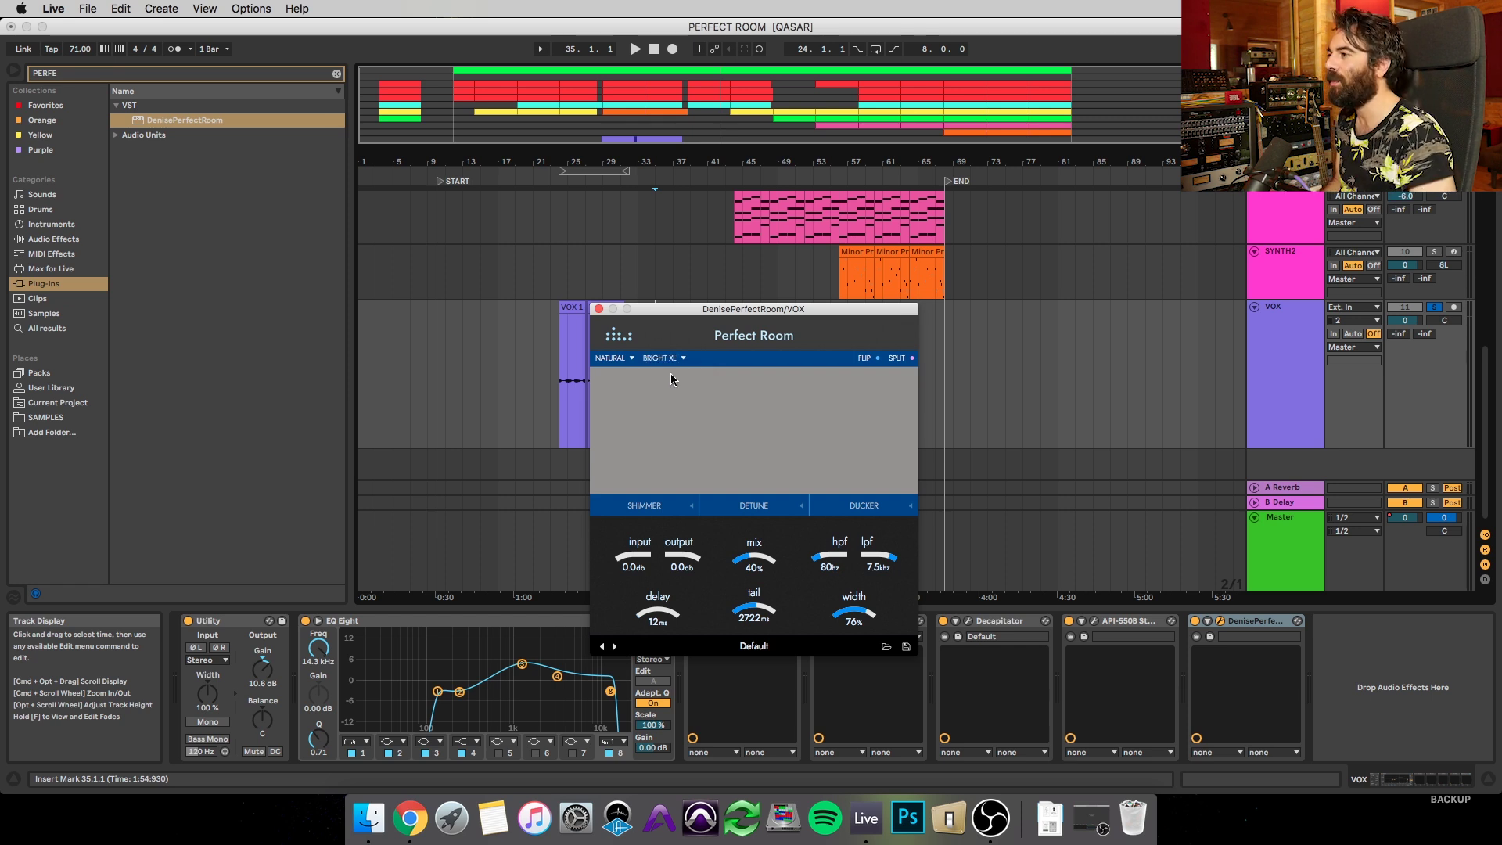
{"action": "key", "text": "space"}
{"action": "left_click", "coordinate": [560, 377]}
{"action": "key", "text": "space"}
{"action": "key", "text": "space"}
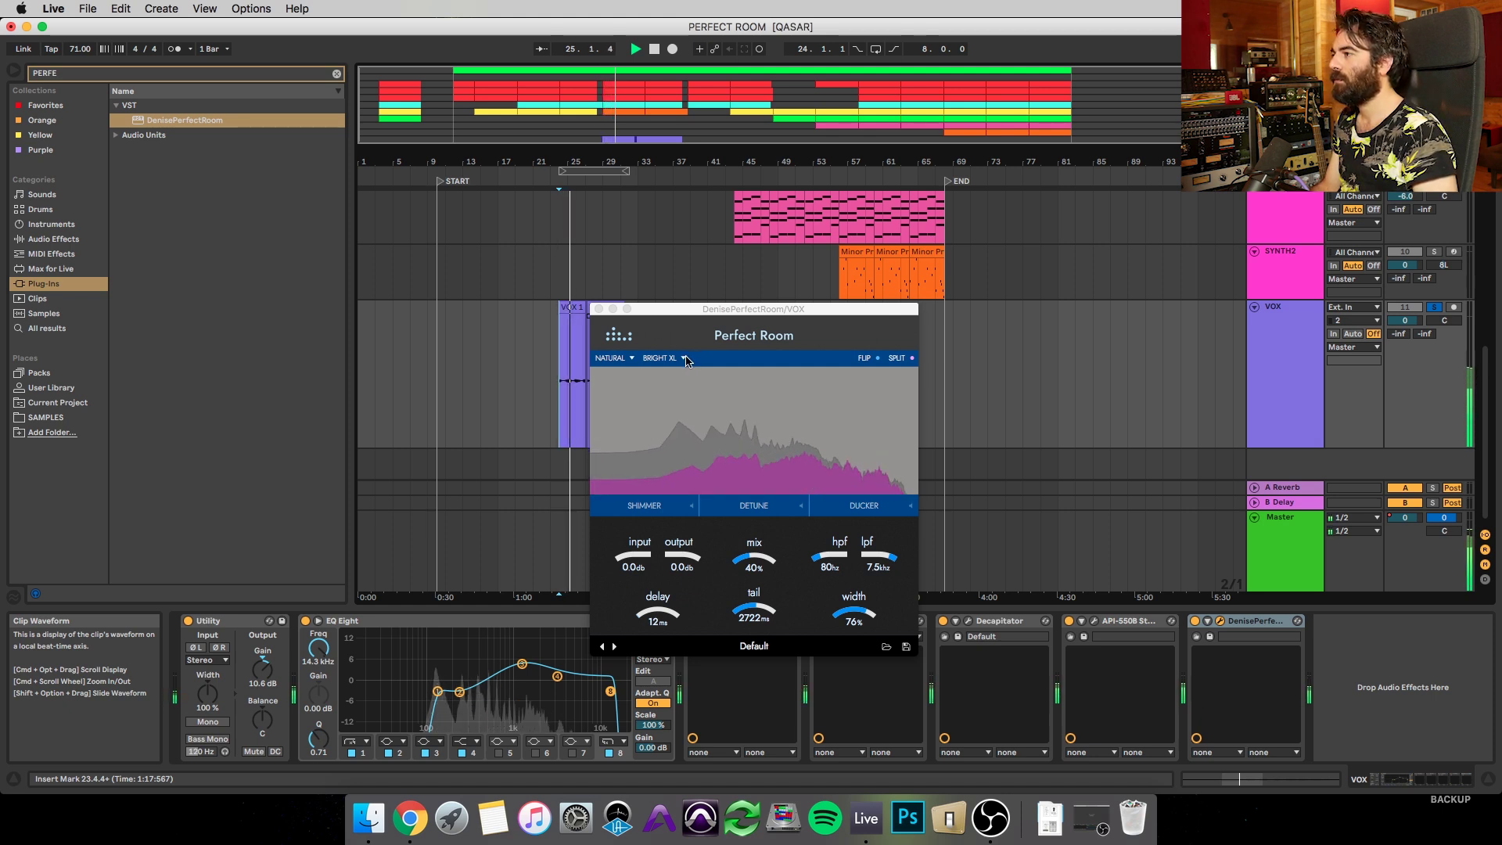
{"action": "key", "text": "space"}
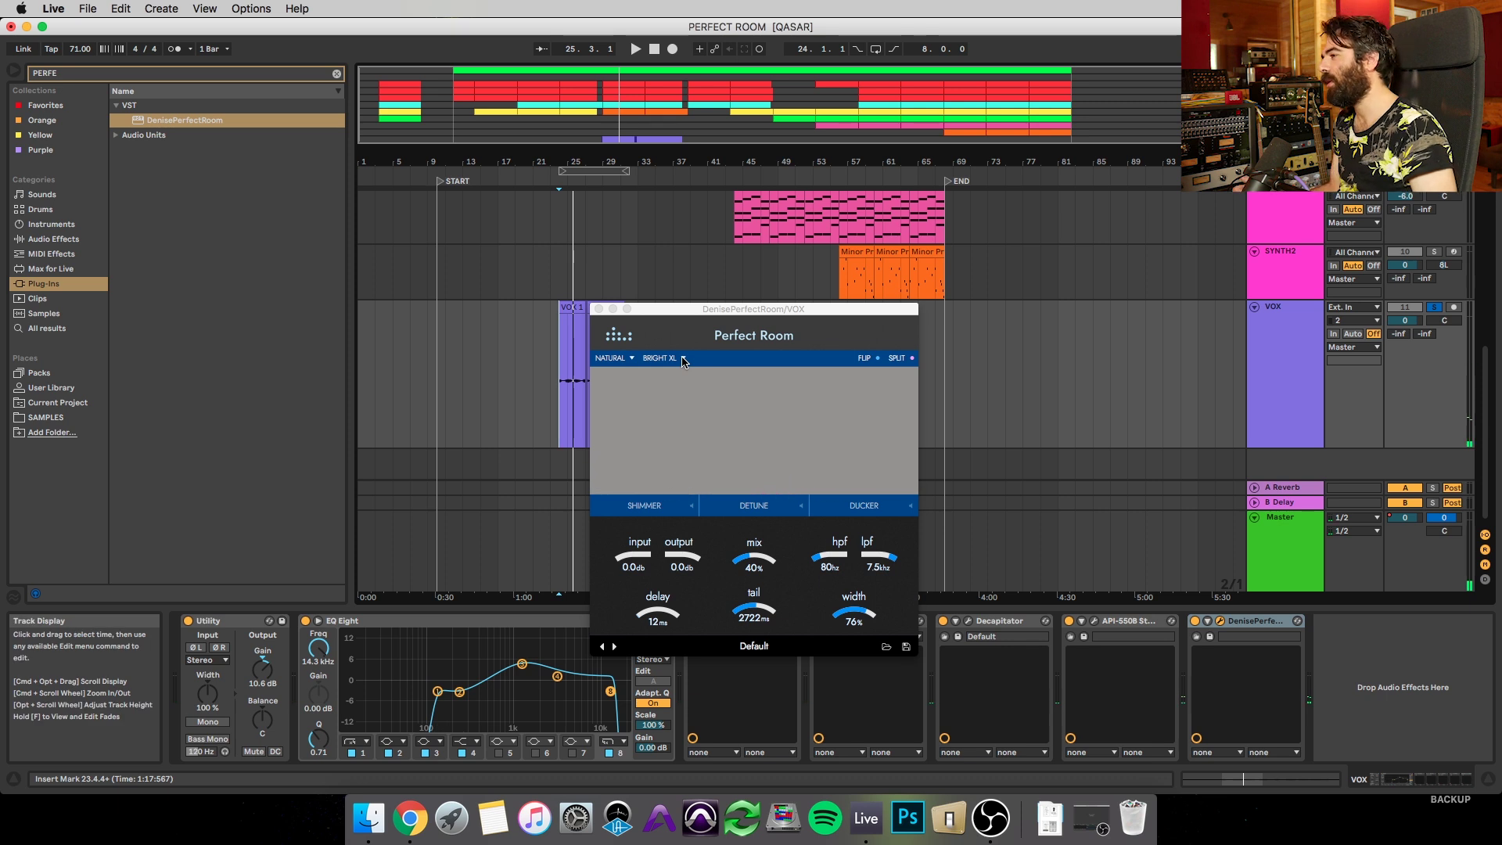
Switch the reverb tone to Dark XL and audition it on the vocal
{"action": "left_click", "coordinate": [684, 359]}
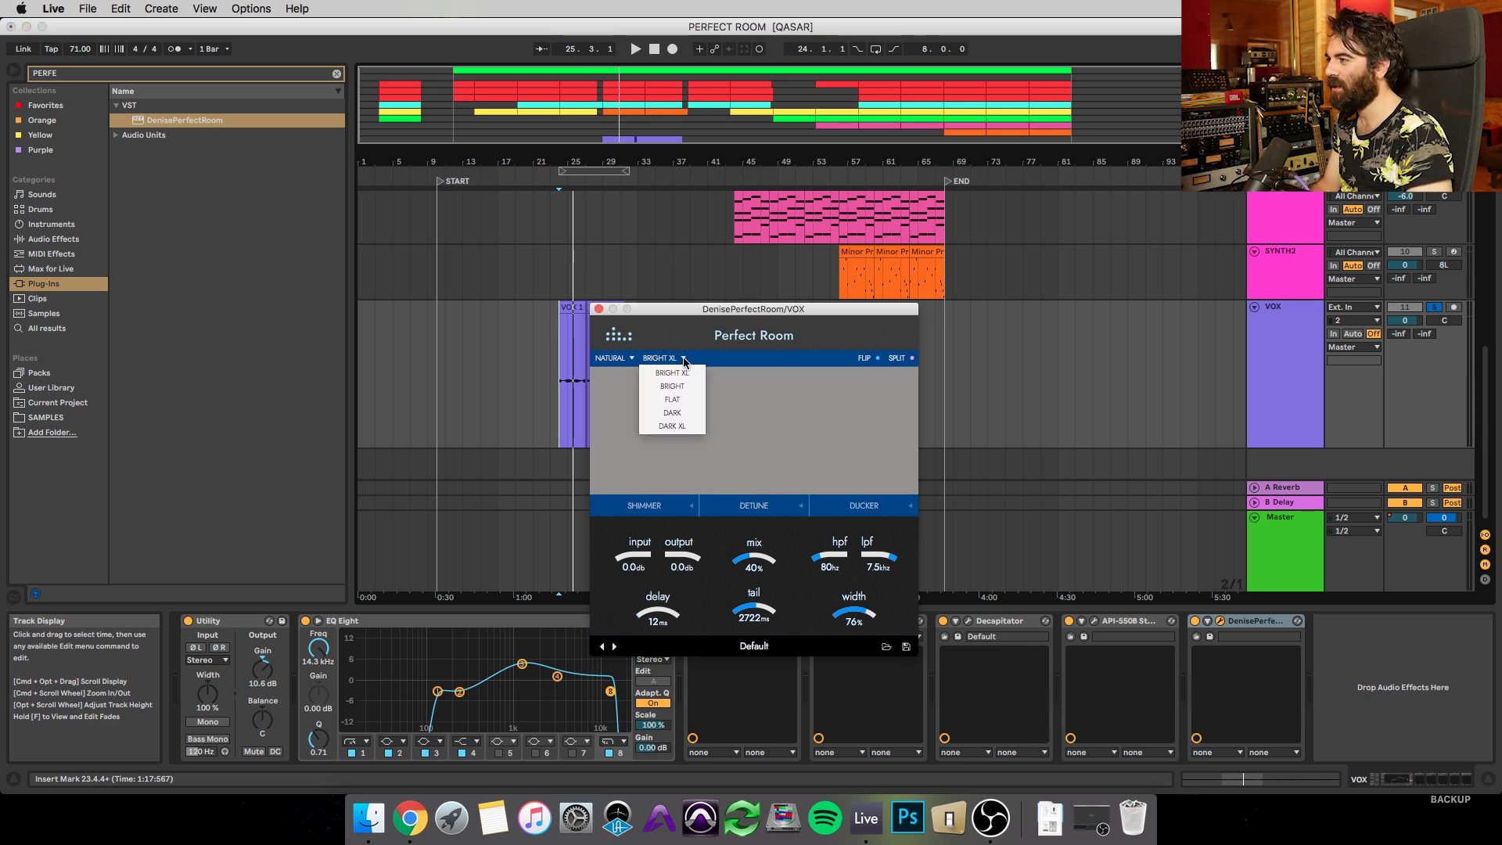
{"action": "left_click", "coordinate": [690, 429]}
{"action": "key", "text": "space"}
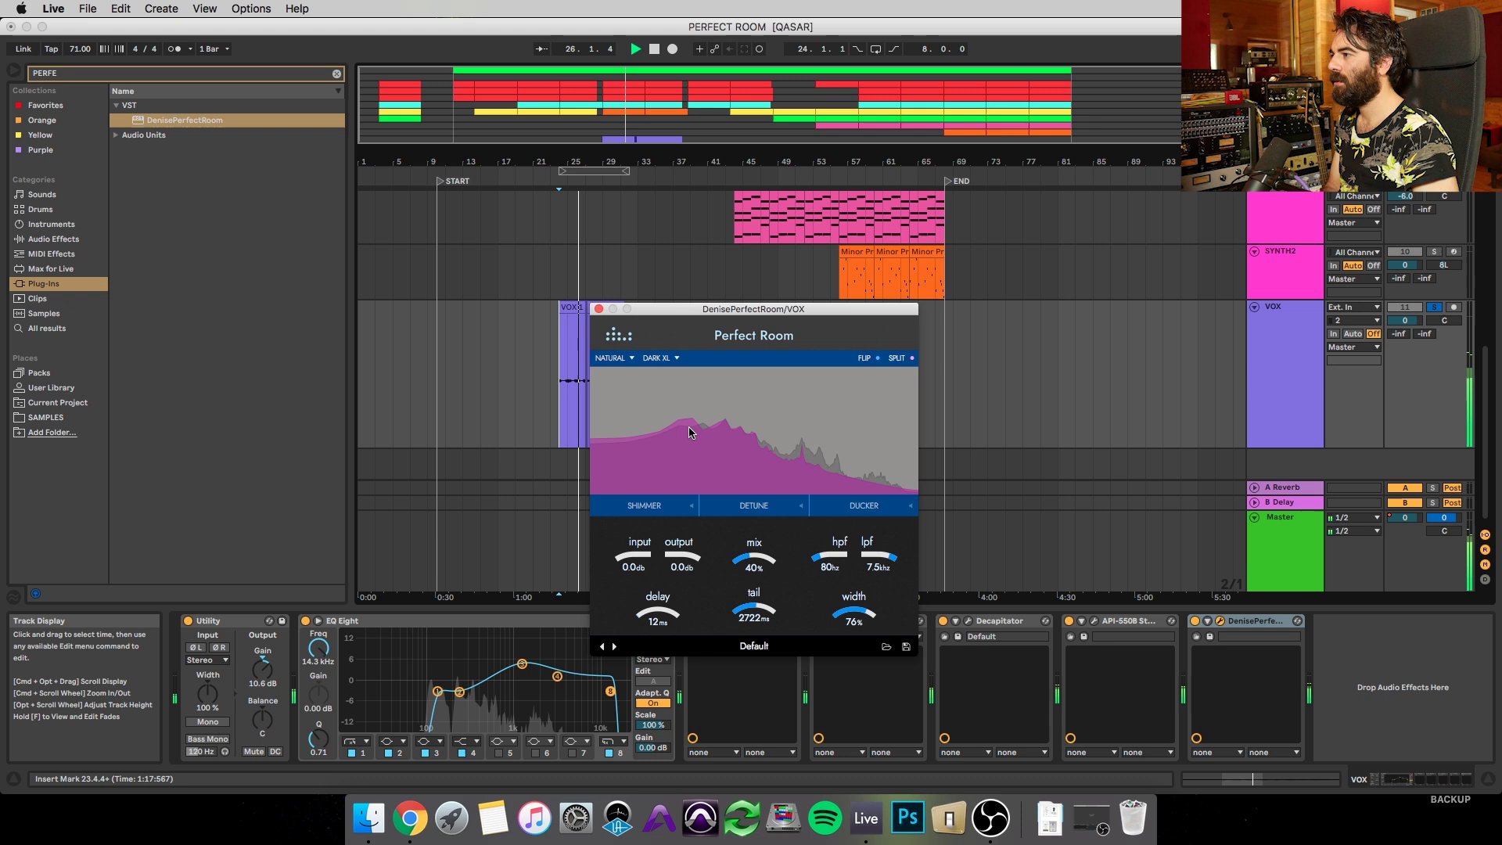
{"action": "key", "text": "space"}
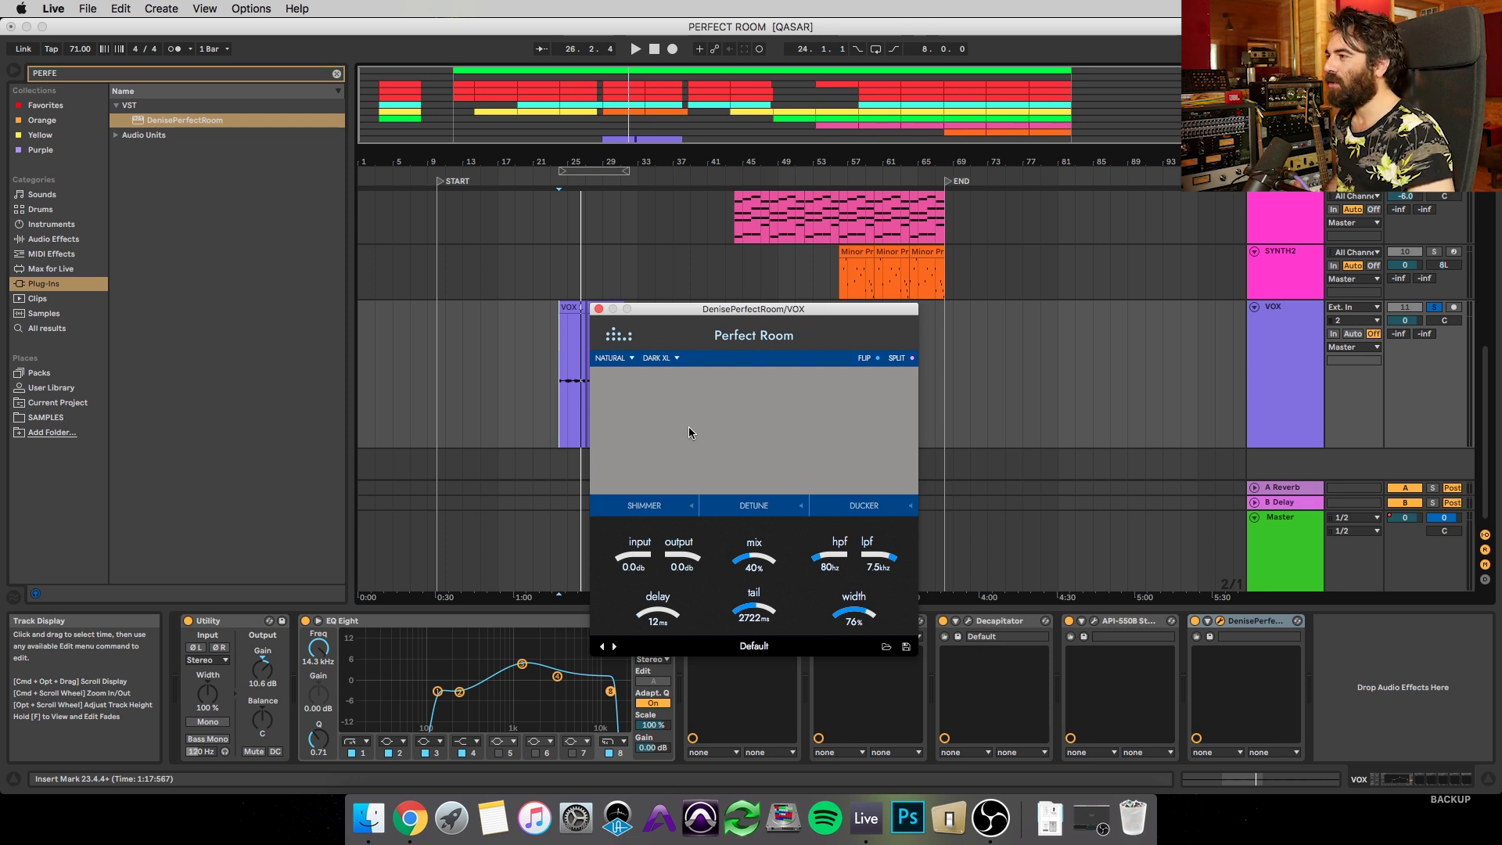
Shift the Perfect Room window slightly and set the reverb tone back to Flat
{"action": "left_click_drag", "start_coordinate": [678, 312], "coordinate": [696, 304]}
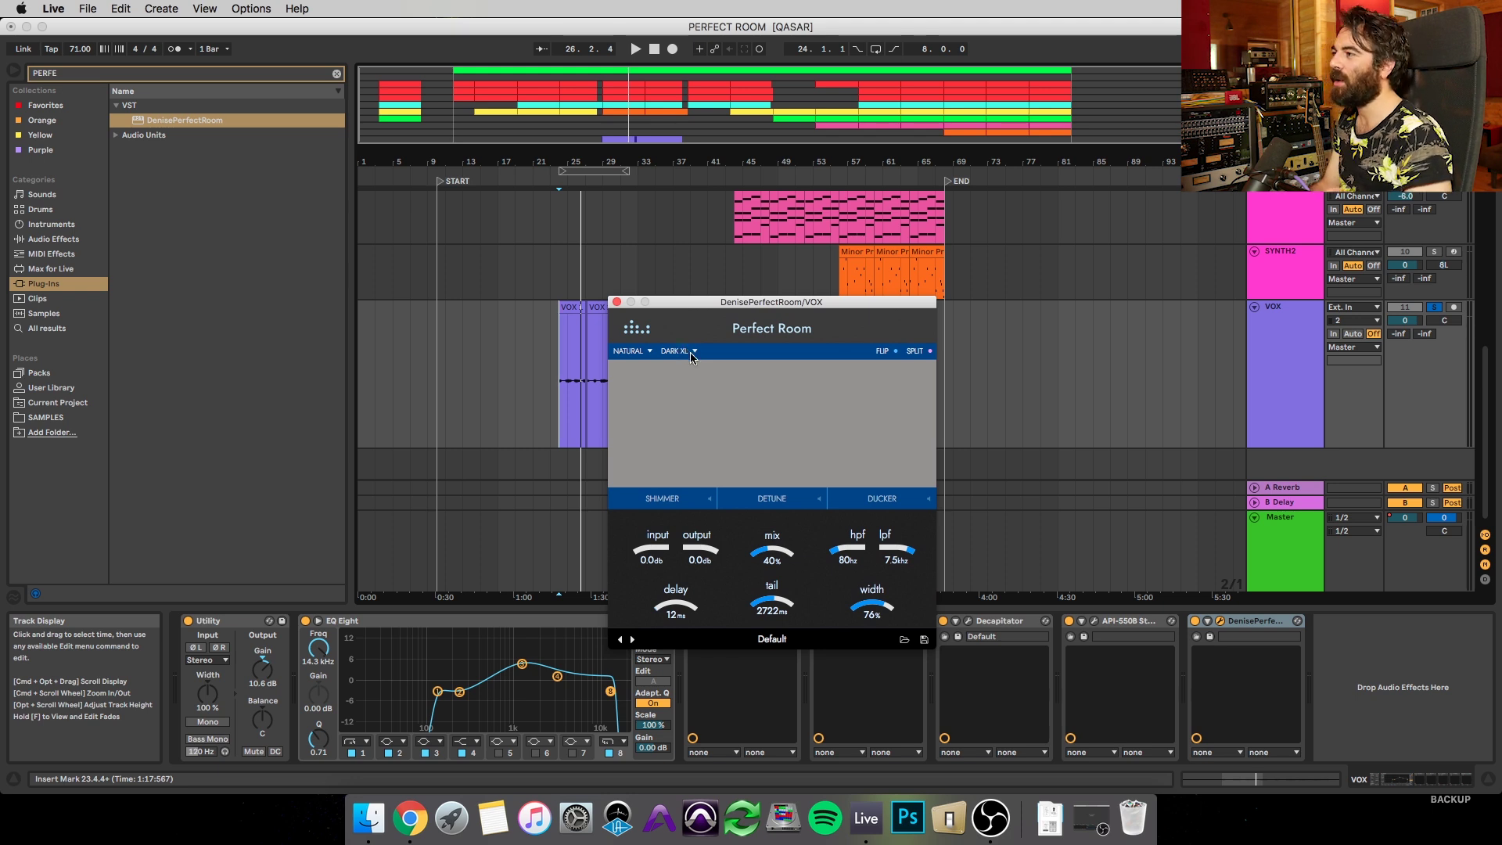
{"action": "left_click", "coordinate": [695, 352]}
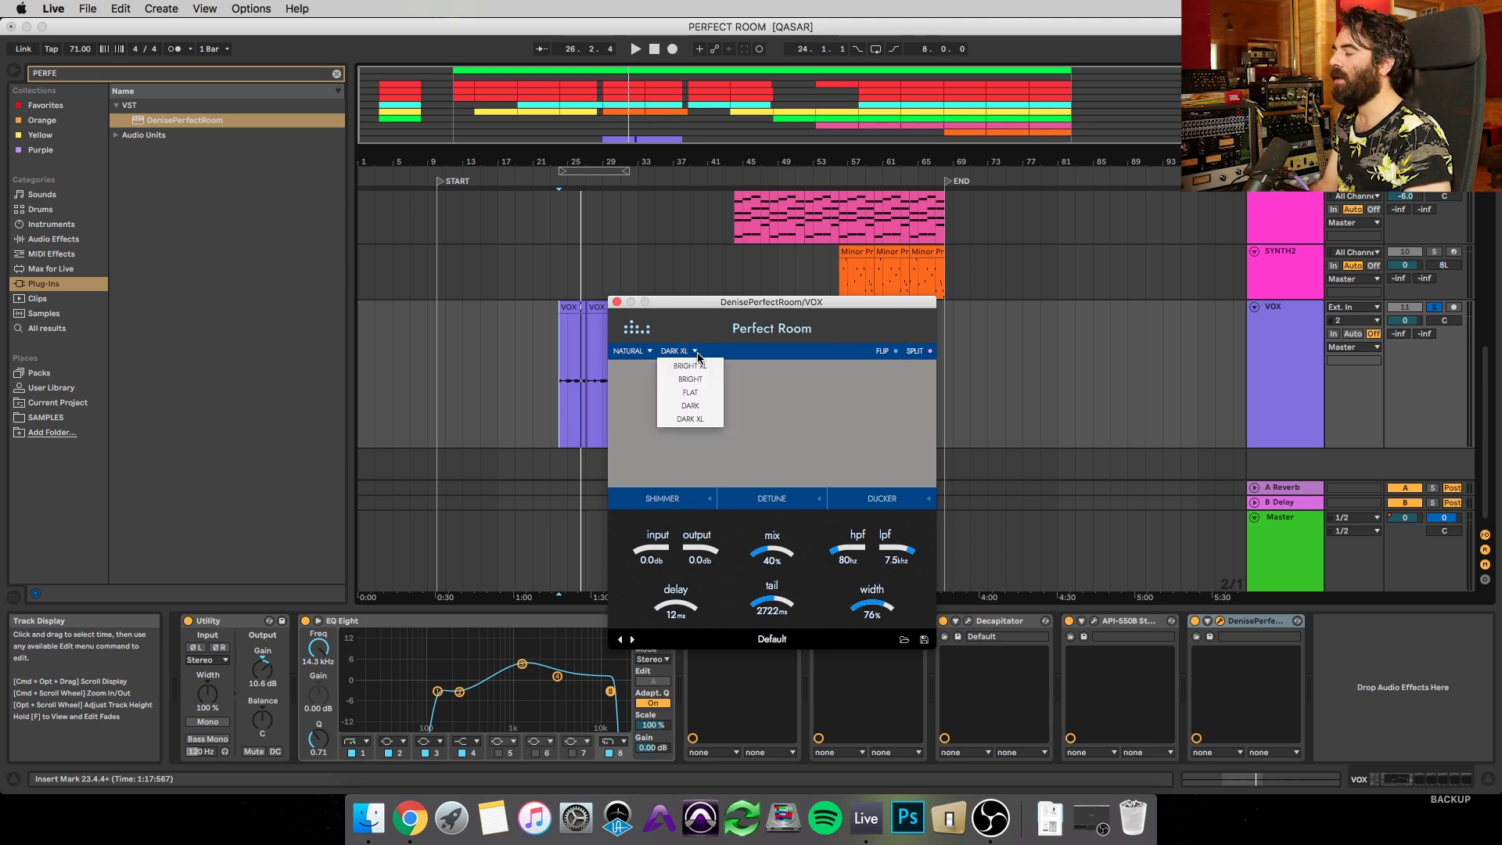
{"action": "left_click", "coordinate": [690, 393]}
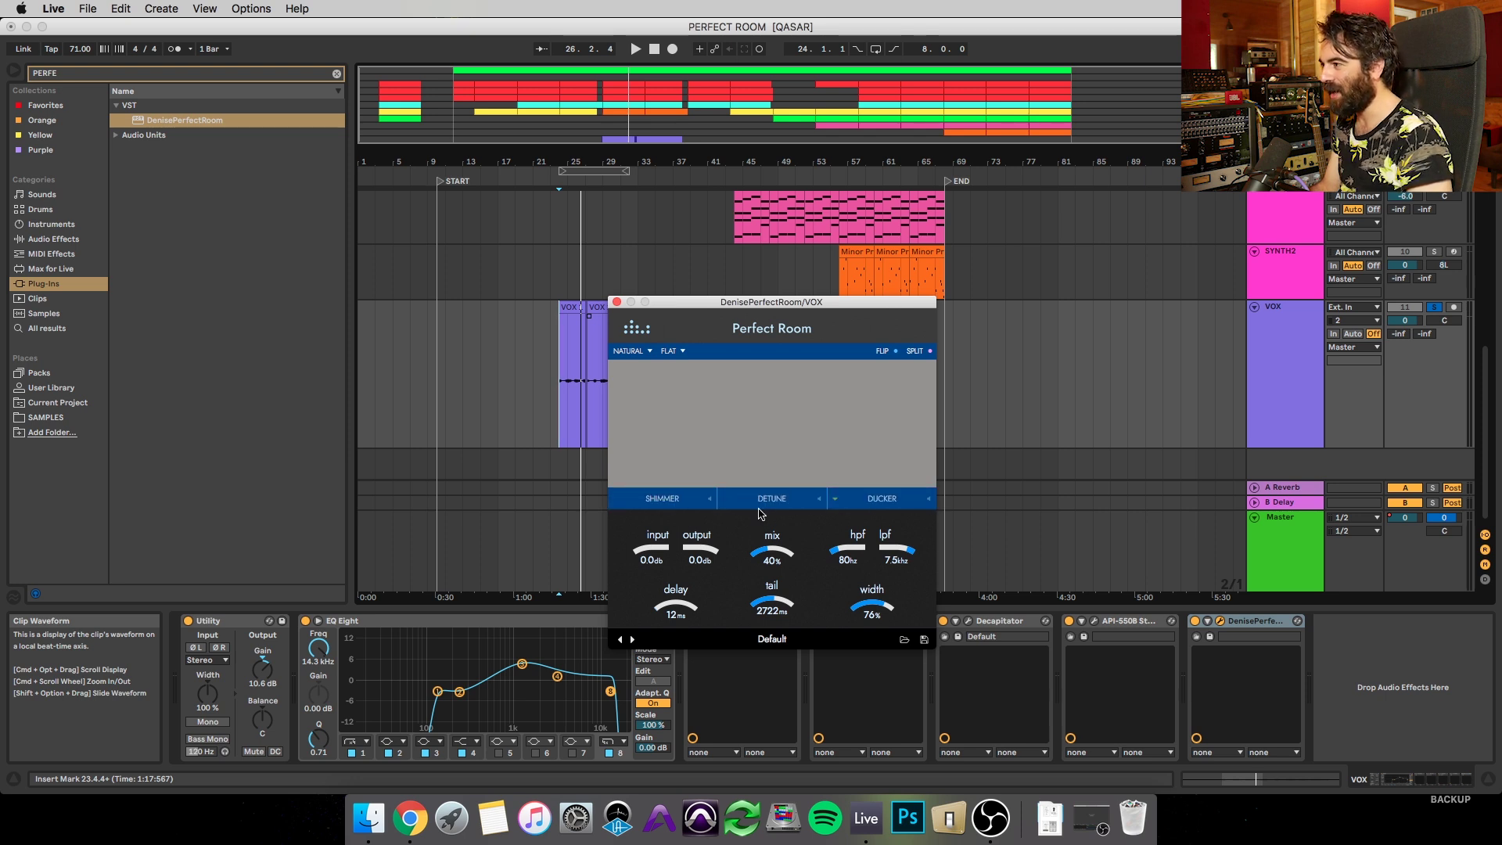
Open the Shimmer settings and raise the Shimmer amount to about 57% while playing the vocal
{"action": "left_click", "coordinate": [677, 501]}
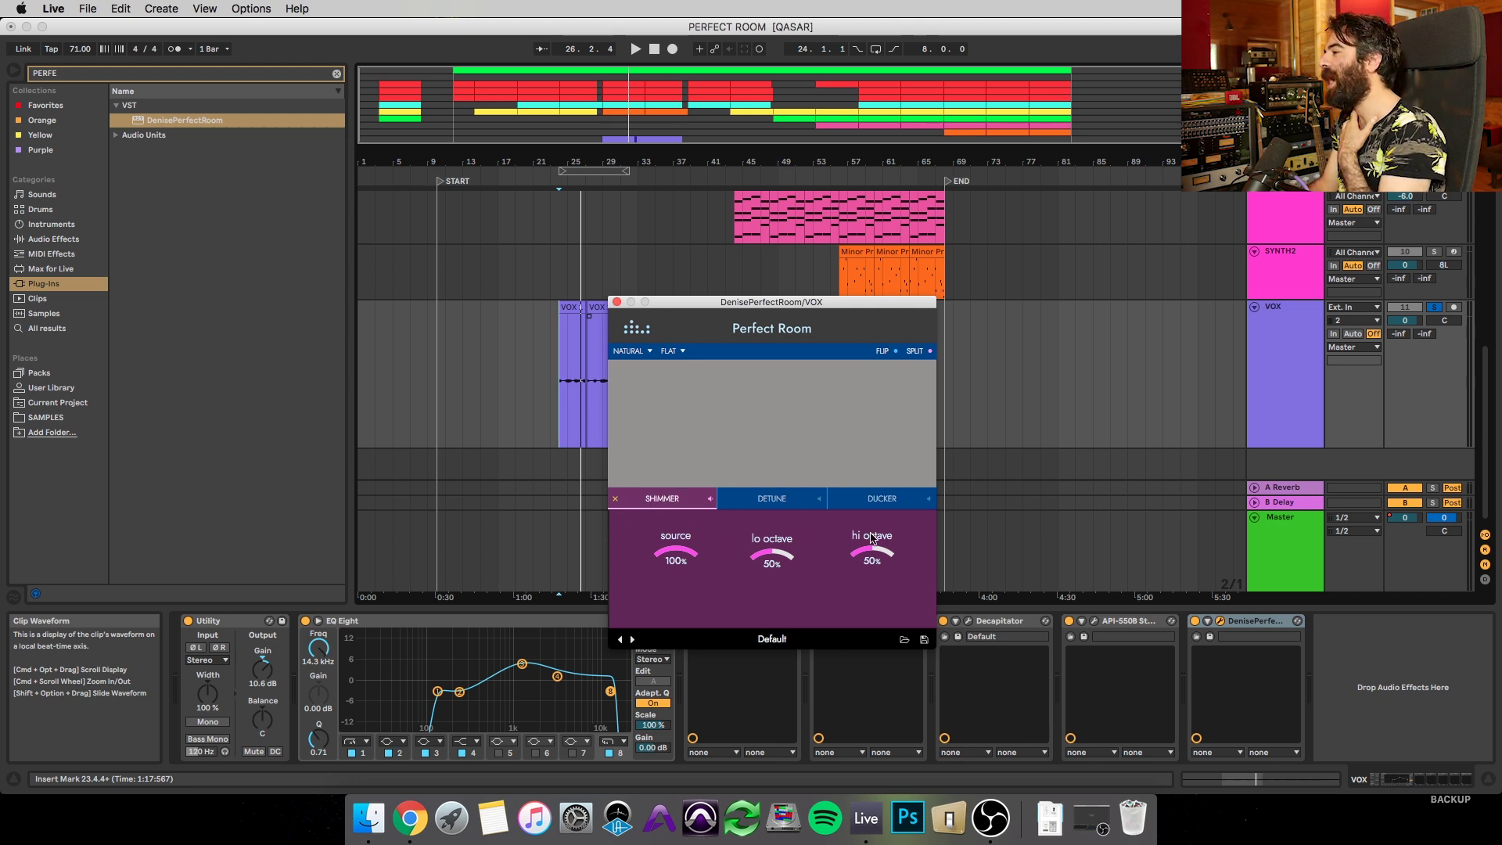
{"action": "mouse_move", "coordinate": [663, 502]}
{"action": "left_mouse_down"}
{"action": "mouse_move", "coordinate": [670, 482]}
{"action": "mouse_move", "coordinate": [672, 522]}
{"action": "left_mouse_up"}
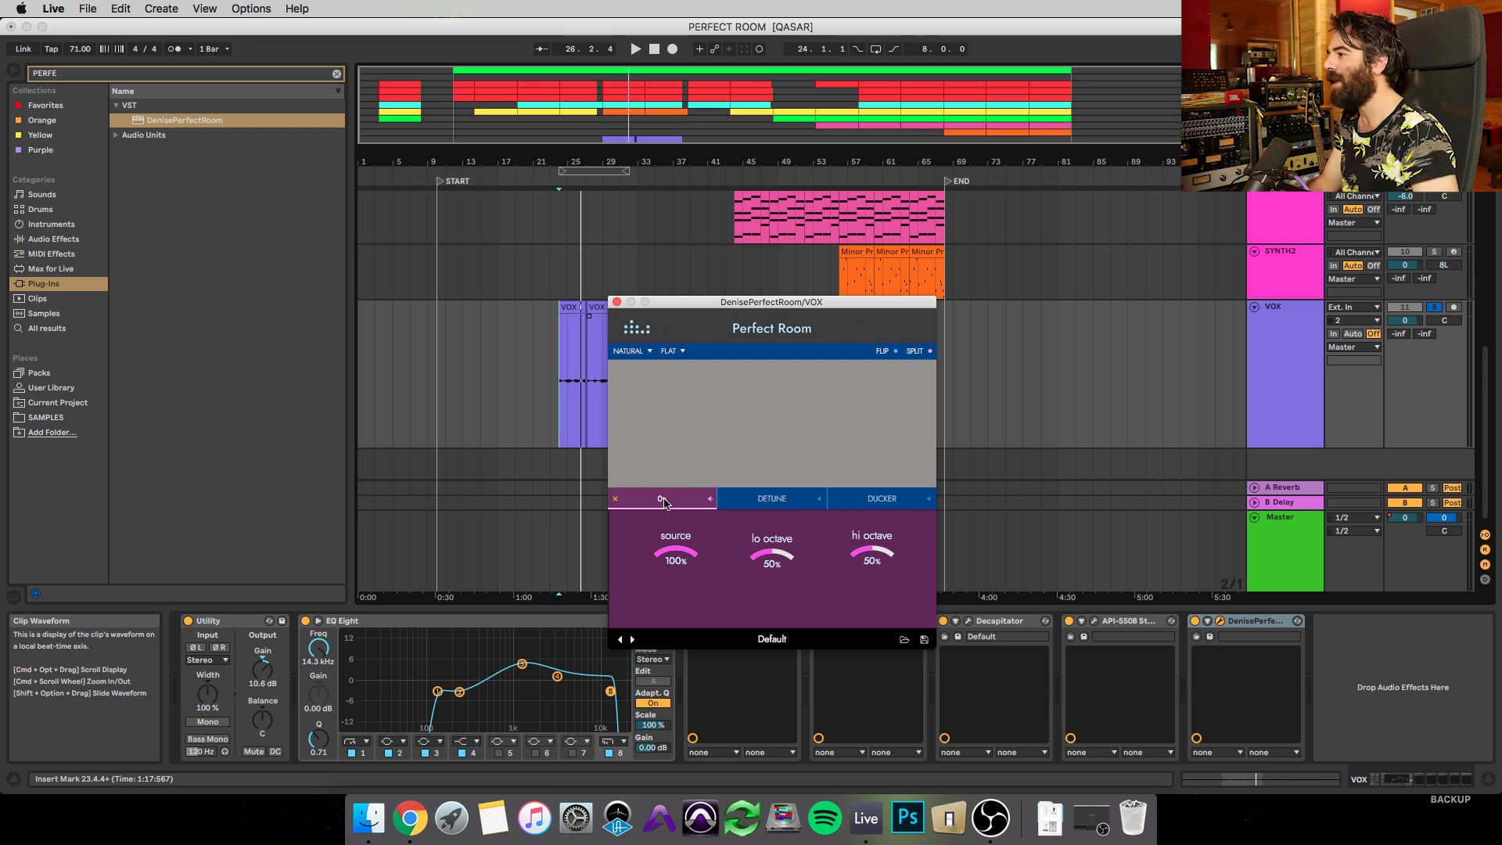
{"action": "key", "text": "space"}
{"action": "left_click_drag", "start_coordinate": [672, 505], "coordinate": [667, 469]}
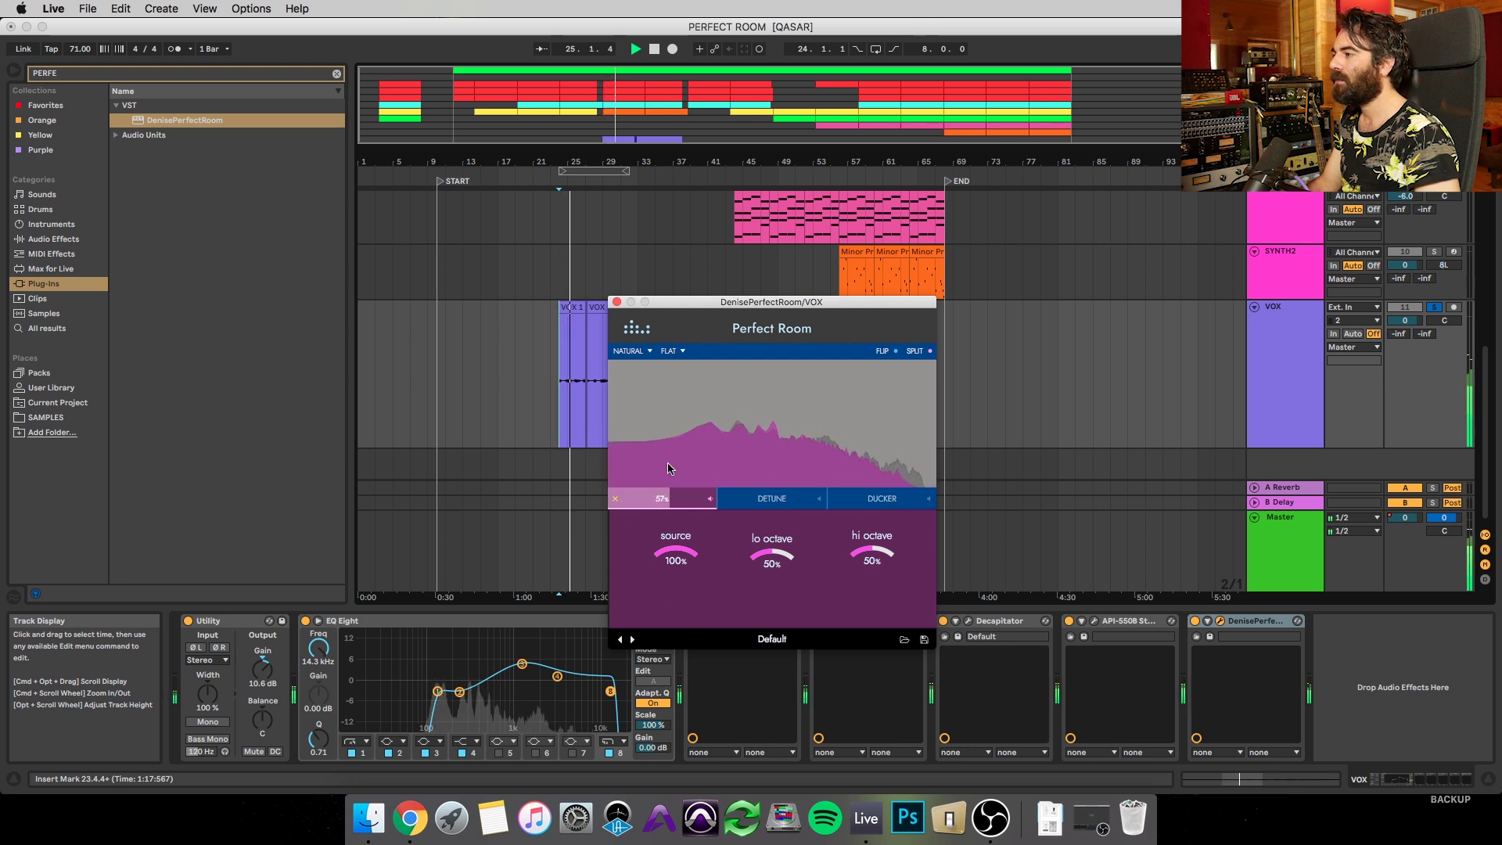
Set the Shimmer low octave to 48%, high octave to 54% and source to 51% during playback
{"action": "mouse_move", "coordinate": [788, 564]}
{"action": "left_mouse_down"}
{"action": "mouse_move", "coordinate": [769, 592]}
{"action": "mouse_move", "coordinate": [775, 552]}
{"action": "left_mouse_up"}
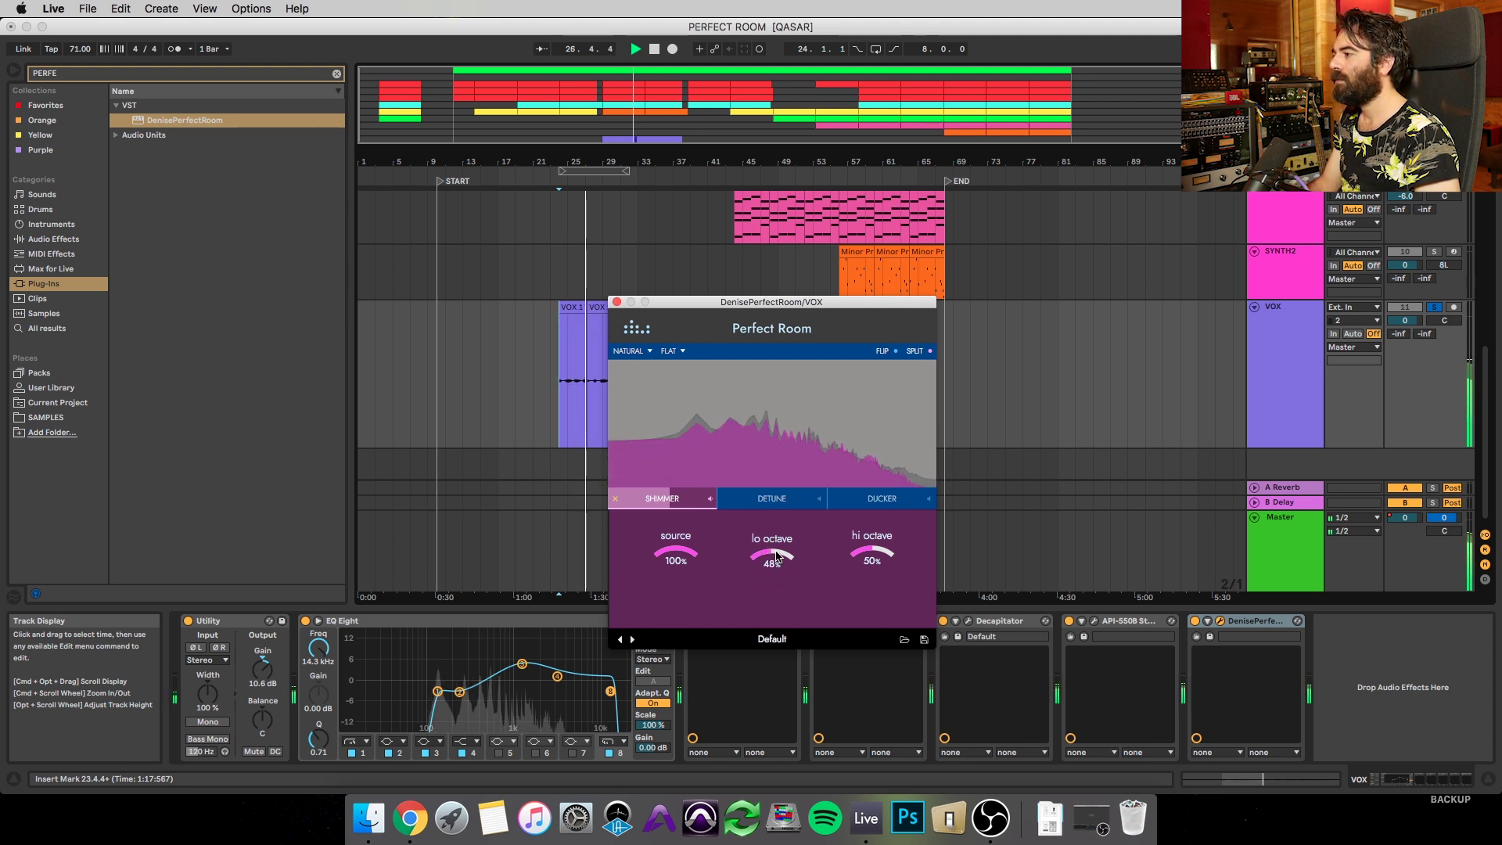
{"action": "left_click_drag", "start_coordinate": [872, 550], "coordinate": [874, 592]}
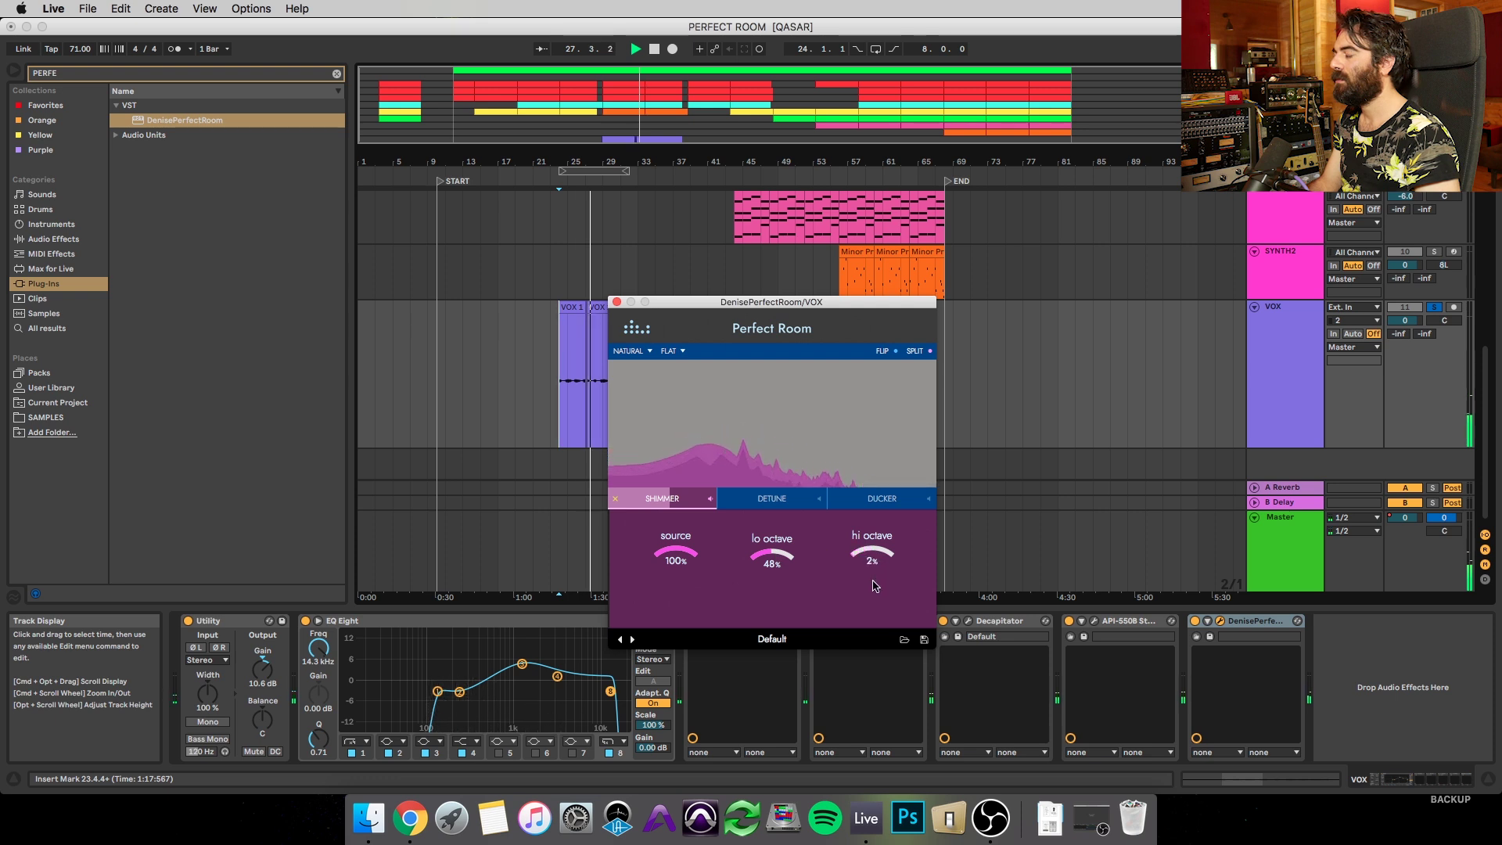
{"action": "left_click_drag", "start_coordinate": [874, 593], "coordinate": [877, 549]}
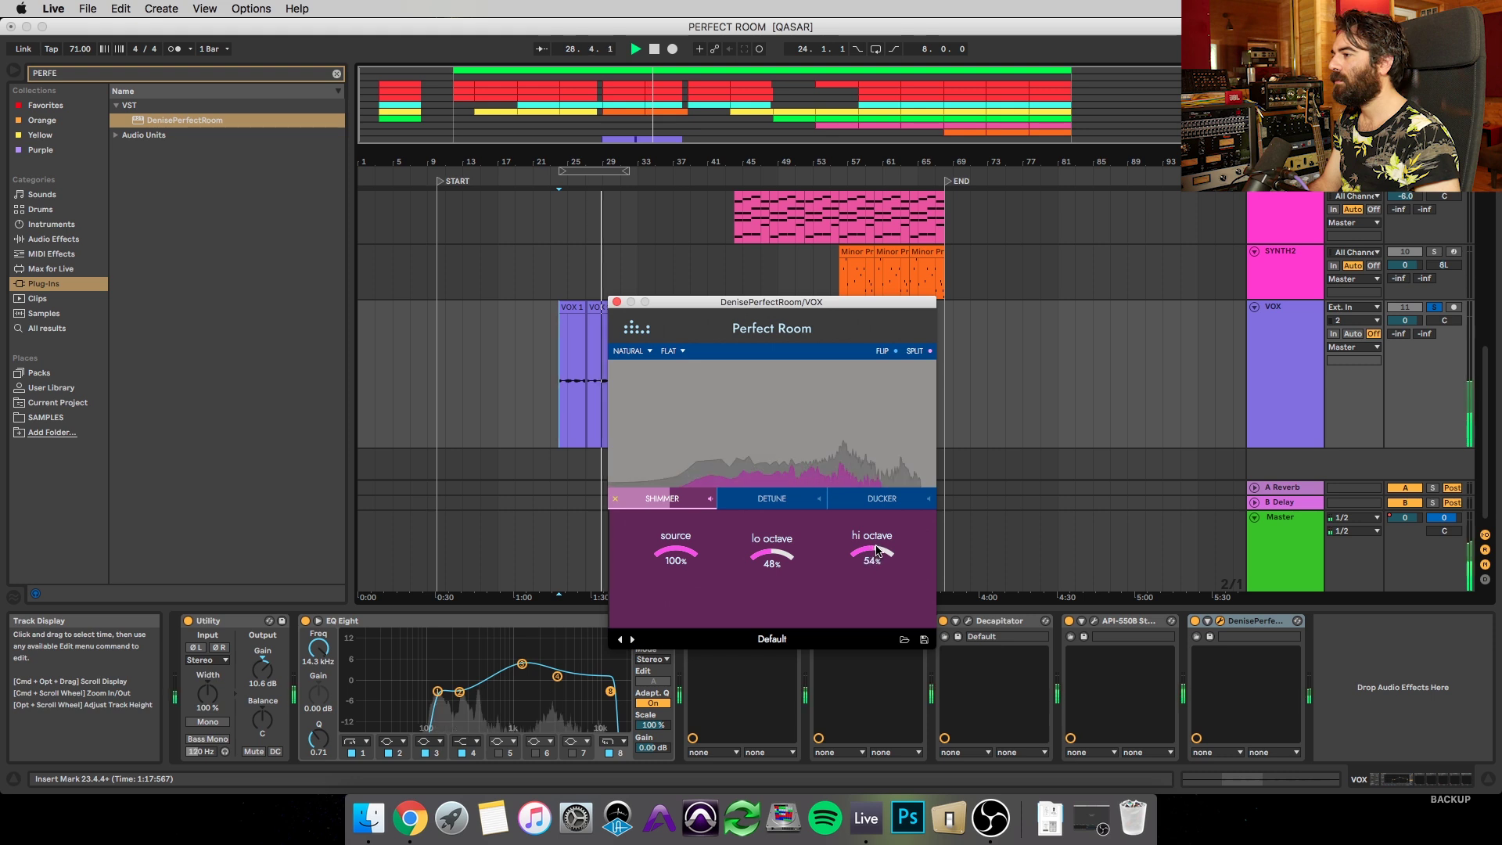
{"action": "left_click_drag", "start_coordinate": [676, 550], "coordinate": [688, 588]}
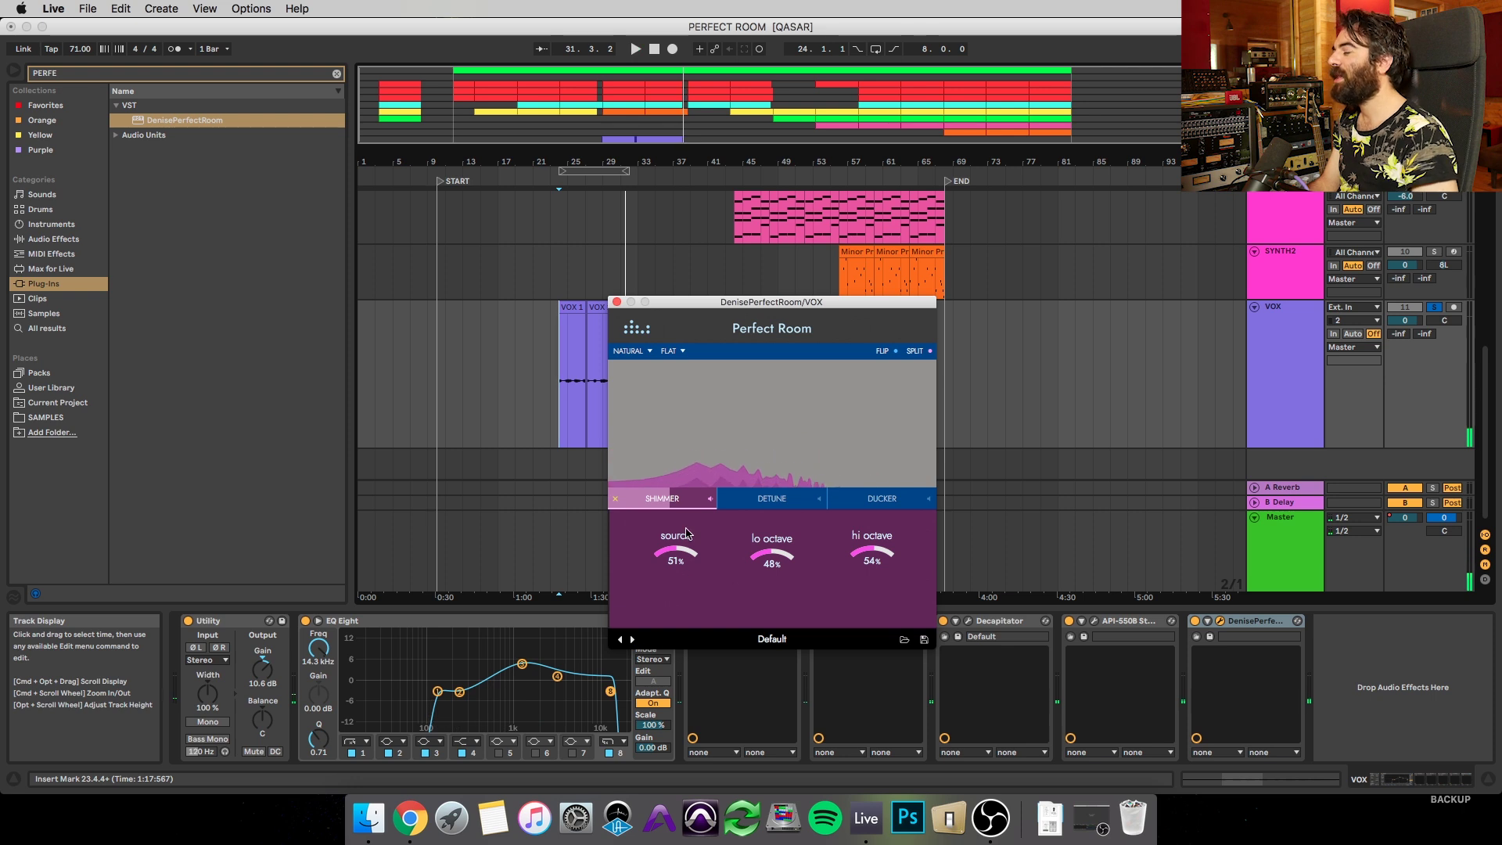
Toggle the Shimmer settings open and closed several times, ending on the main reverb controls
{"action": "mouse_move", "coordinate": [679, 500]}
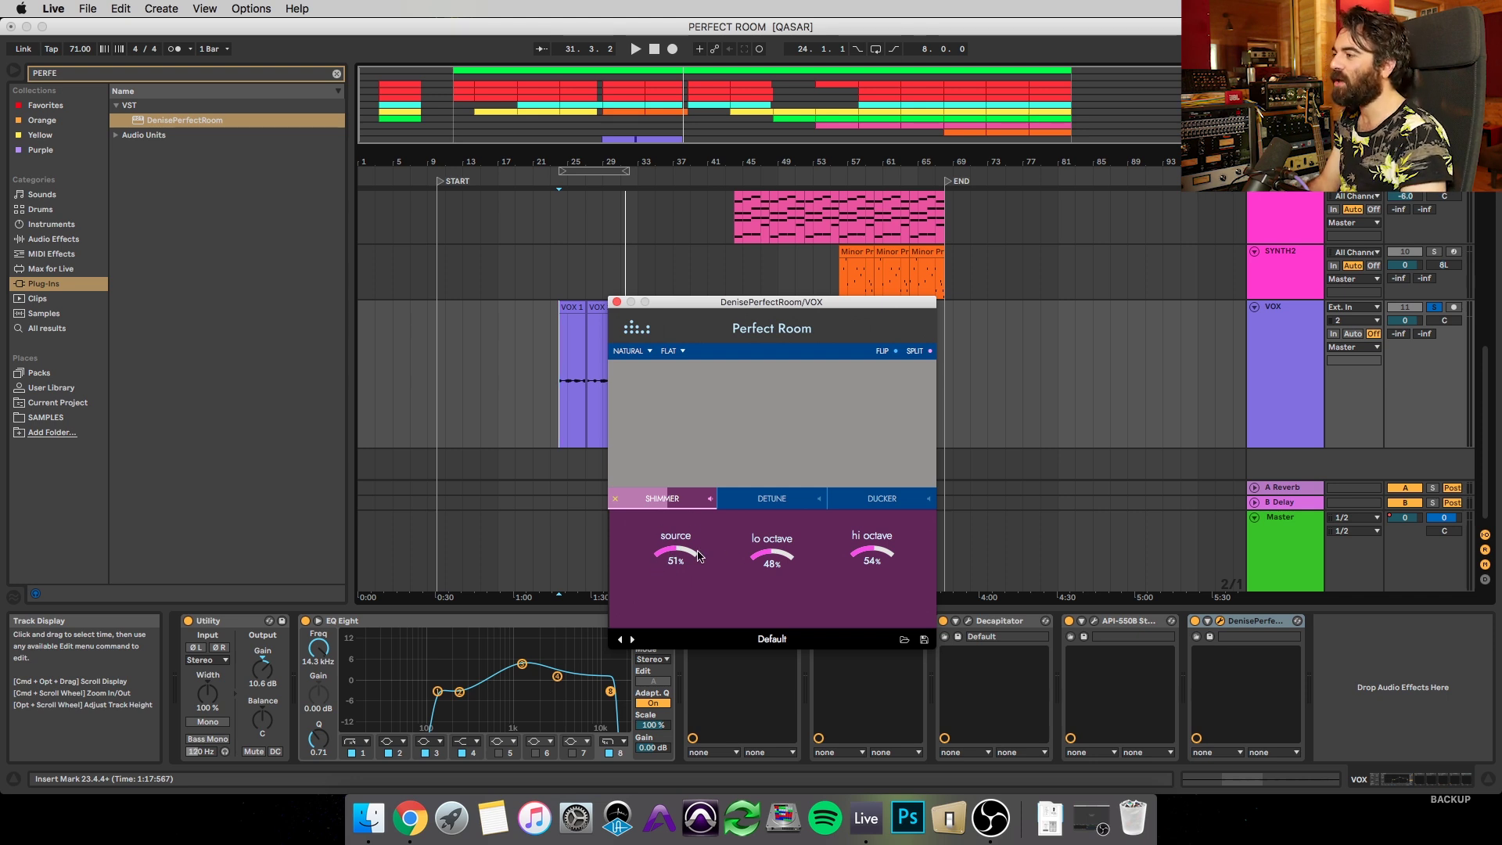
{"action": "left_click", "coordinate": [711, 501]}
{"action": "left_click", "coordinate": [711, 501]}
{"action": "left_click", "coordinate": [710, 501]}
{"action": "left_click", "coordinate": [711, 501]}
{"action": "left_click", "coordinate": [711, 501]}
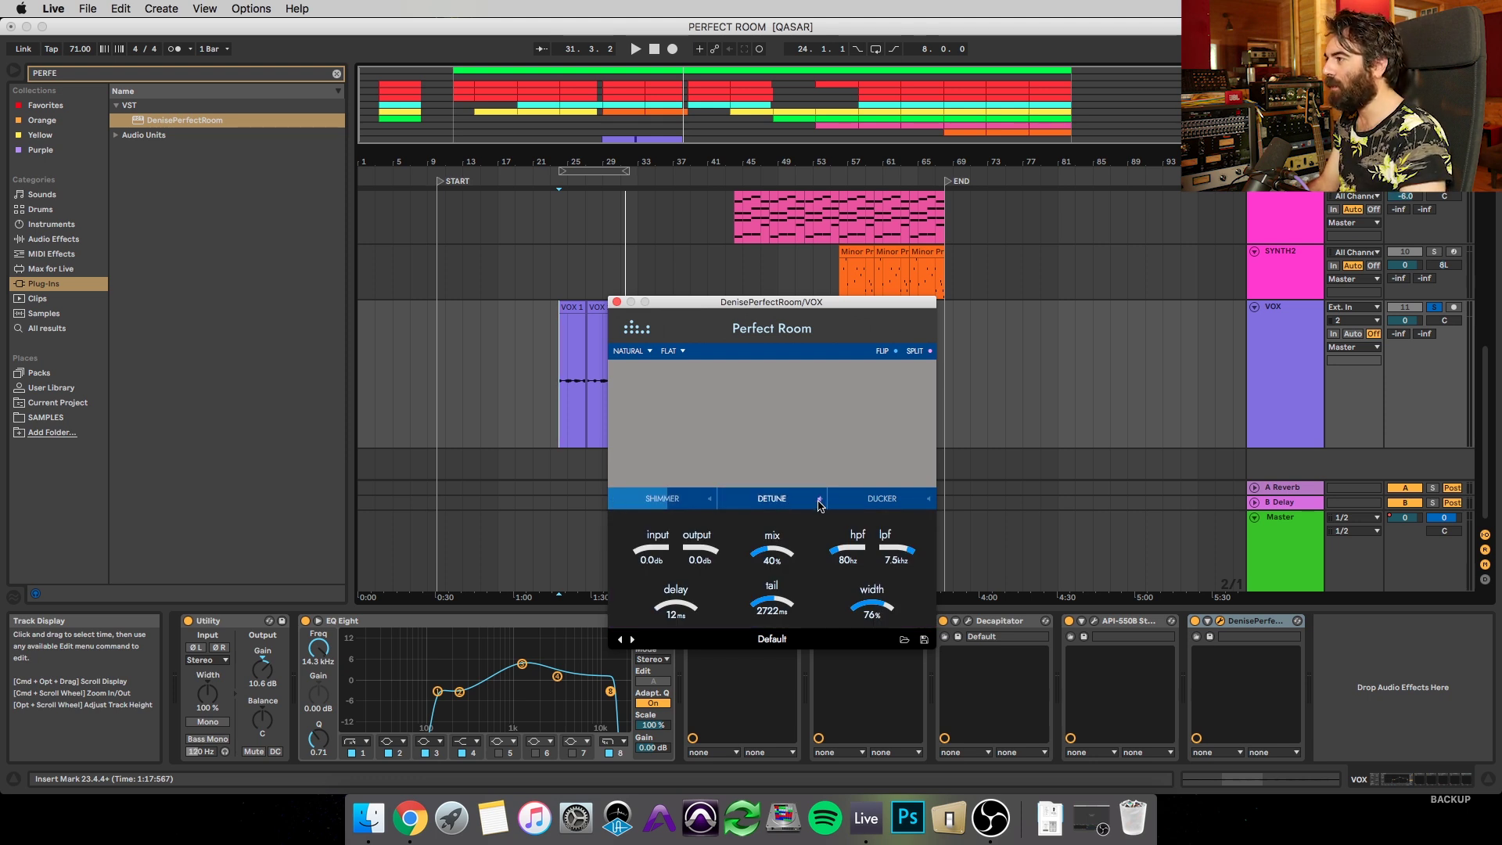
Open the Detune settings and play the vocal with Detune at 100%, wow at 62%, shake at 74% and speed at 58%
{"action": "left_click", "coordinate": [765, 503]}
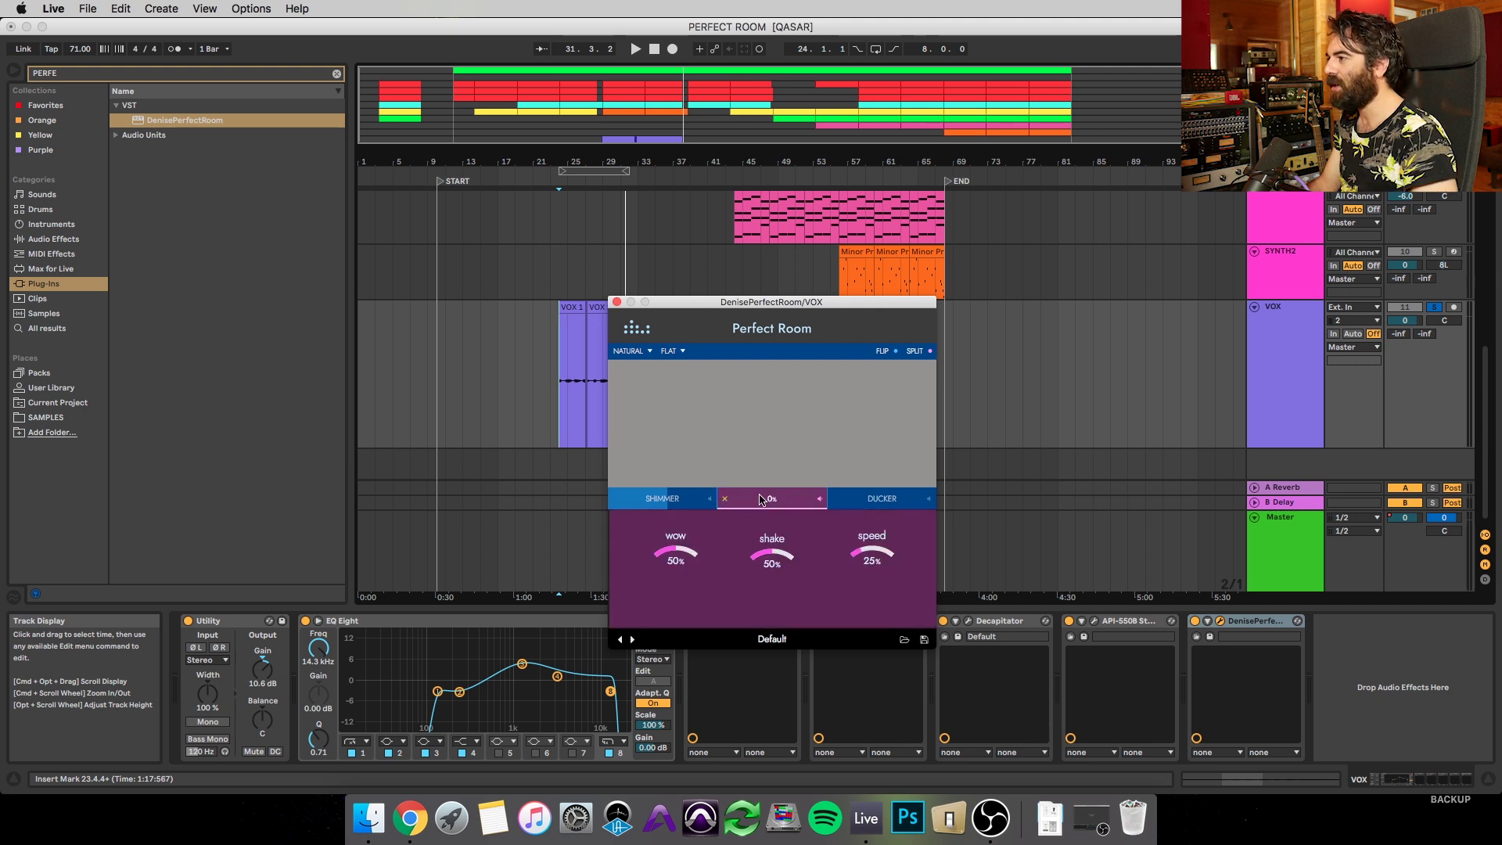
{"action": "key", "text": "space"}
{"action": "left_click_drag", "start_coordinate": [775, 503], "coordinate": [780, 458]}
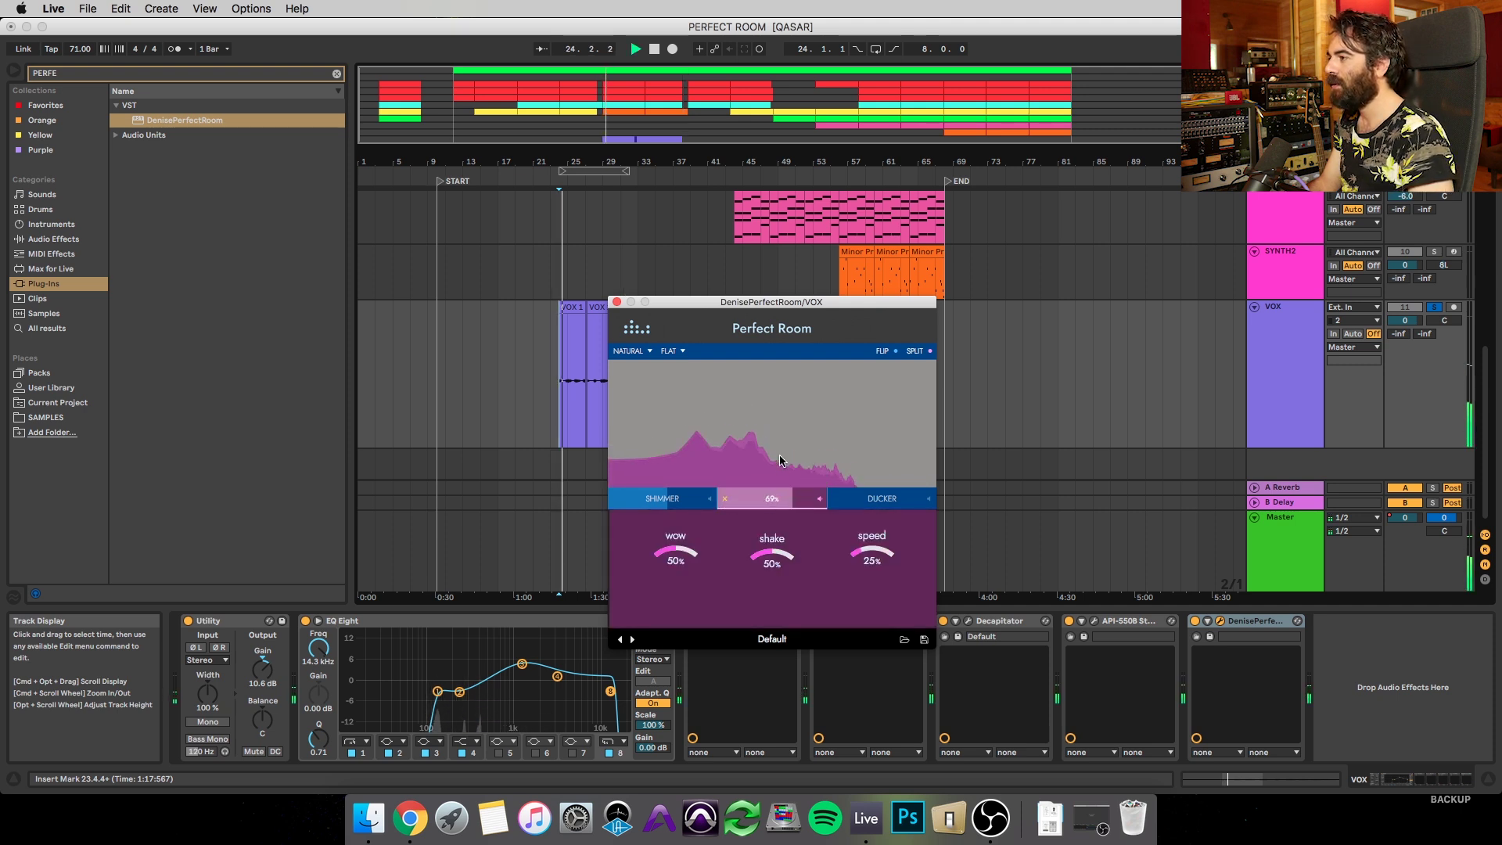
{"action": "left_click_drag", "start_coordinate": [684, 552], "coordinate": [775, 535]}
{"action": "left_click_drag", "start_coordinate": [875, 554], "coordinate": [876, 550]}
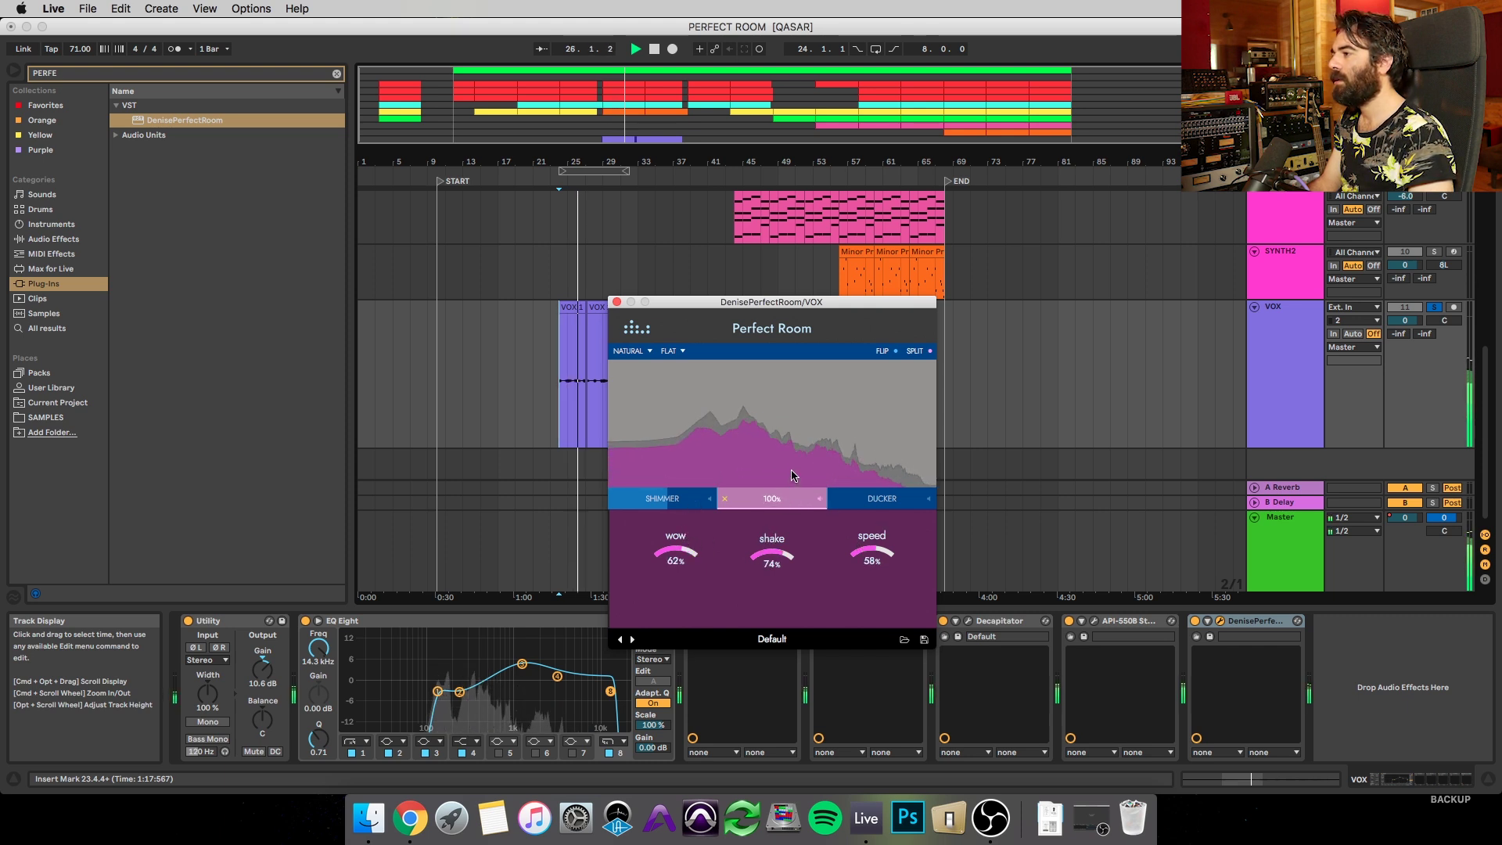
Audition the Detune effect with shake at 85%, speed at 10% and wow at 48%
{"action": "left_click_drag", "start_coordinate": [779, 539], "coordinate": [780, 548]}
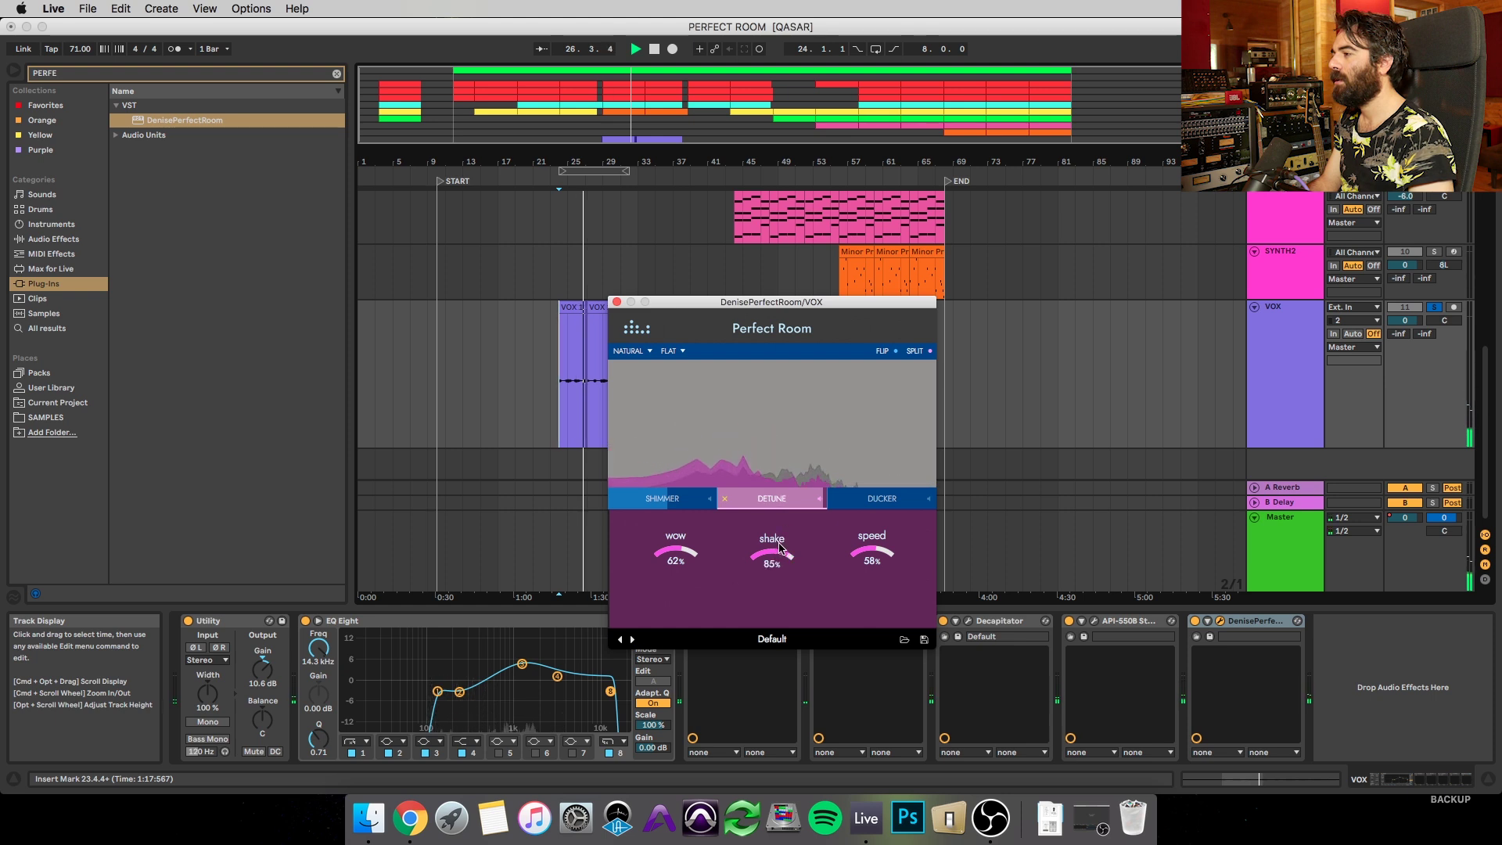
{"action": "left_click_drag", "start_coordinate": [870, 572], "coordinate": [867, 585]}
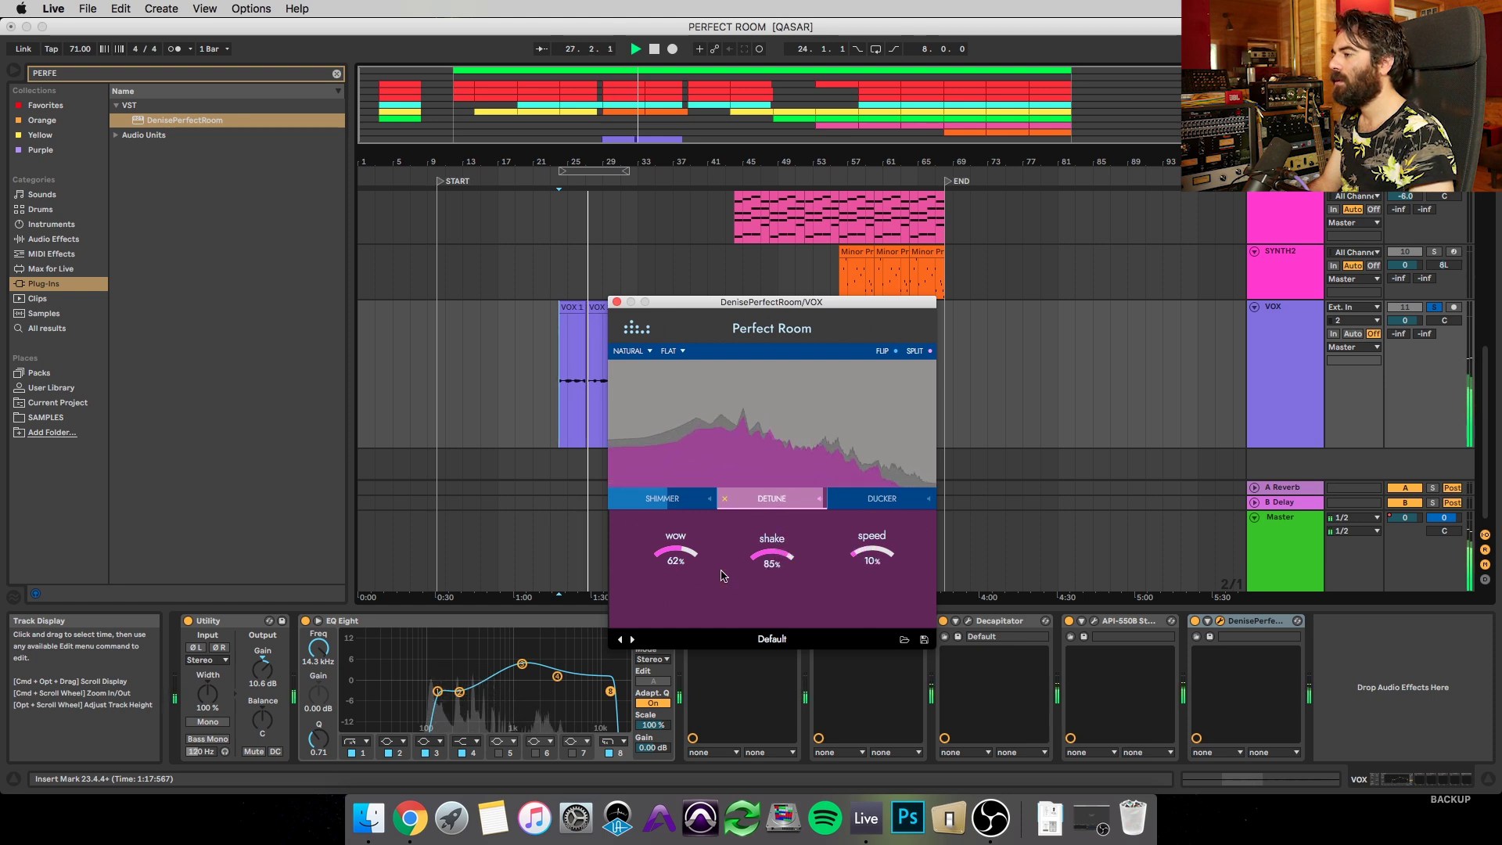
{"action": "left_click_drag", "start_coordinate": [679, 560], "coordinate": [679, 567]}
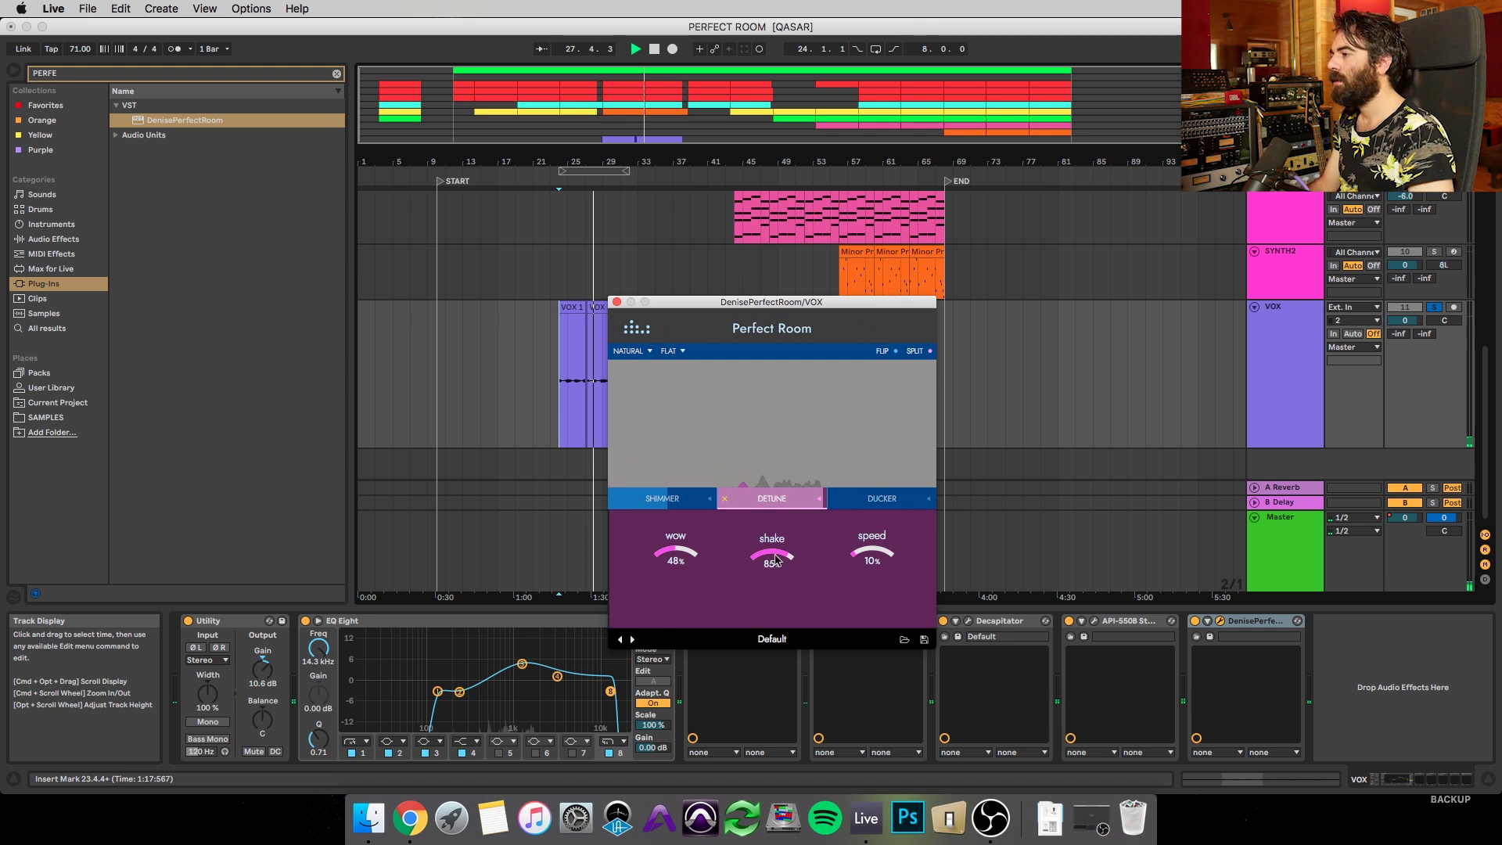
Set the Detune shake to 33%, wow to 86% and speed to 37%, stop playback and close the Detune settings
{"action": "left_click_drag", "start_coordinate": [788, 577], "coordinate": [785, 591]}
{"action": "left_click_drag", "start_coordinate": [677, 563], "coordinate": [683, 533]}
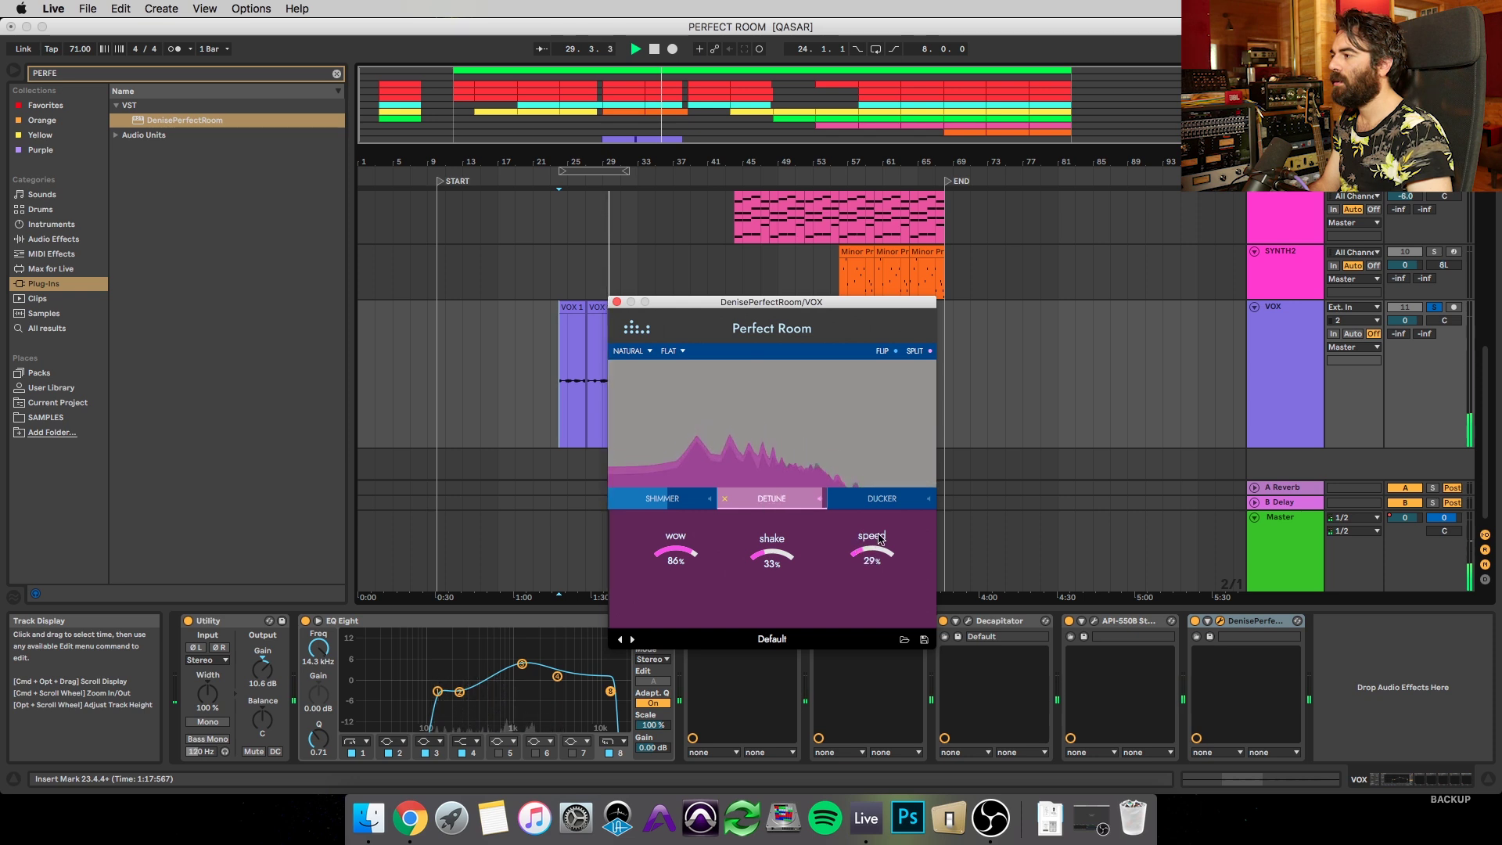
{"action": "left_click_drag", "start_coordinate": [879, 493], "coordinate": [868, 534]}
{"action": "key", "text": "space"}
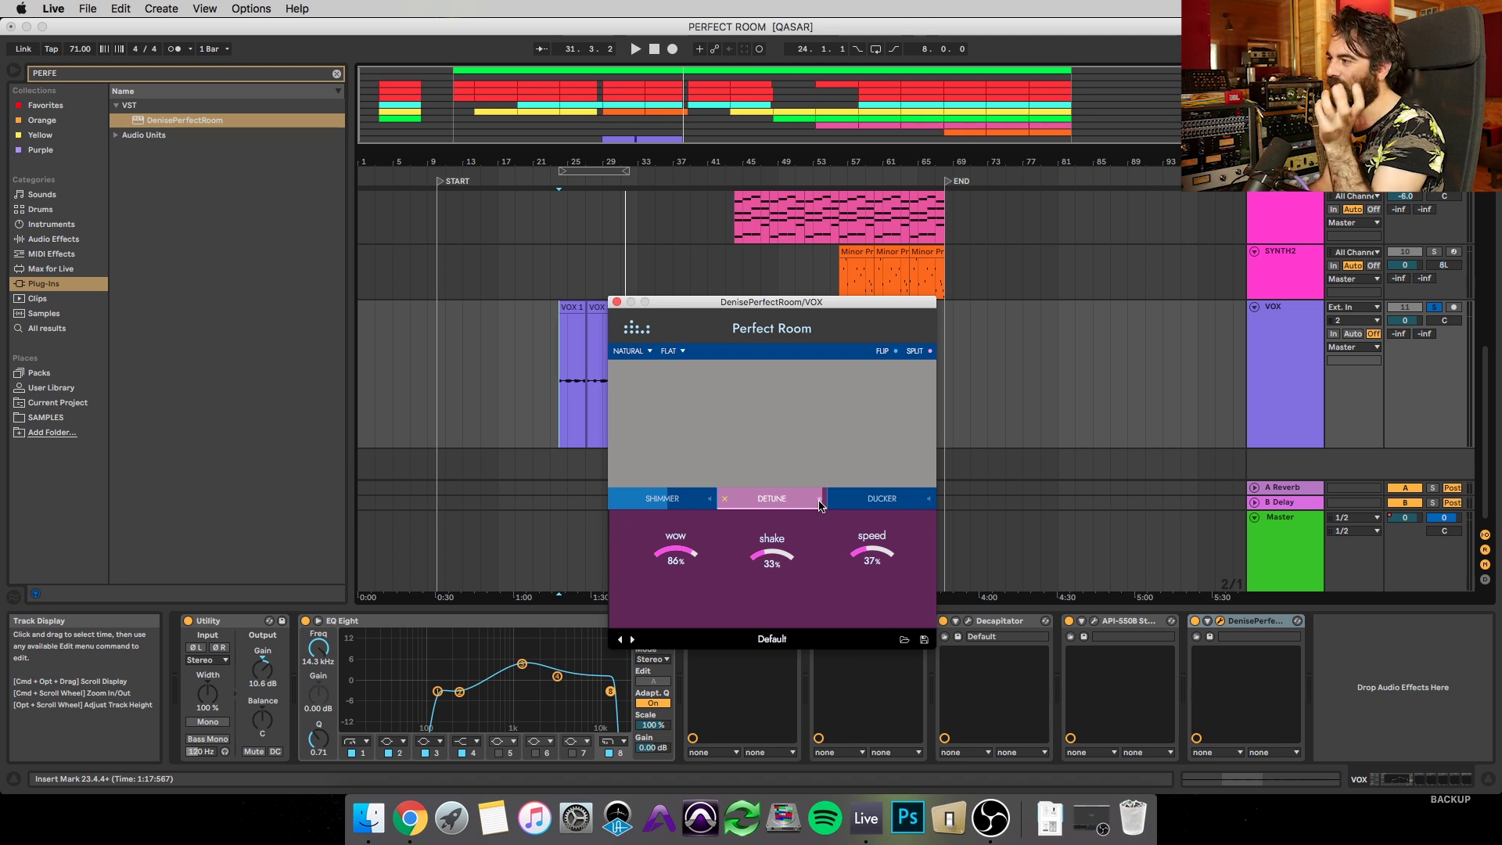
{"action": "left_click", "coordinate": [820, 502]}
{"action": "left_click", "coordinate": [725, 502]}
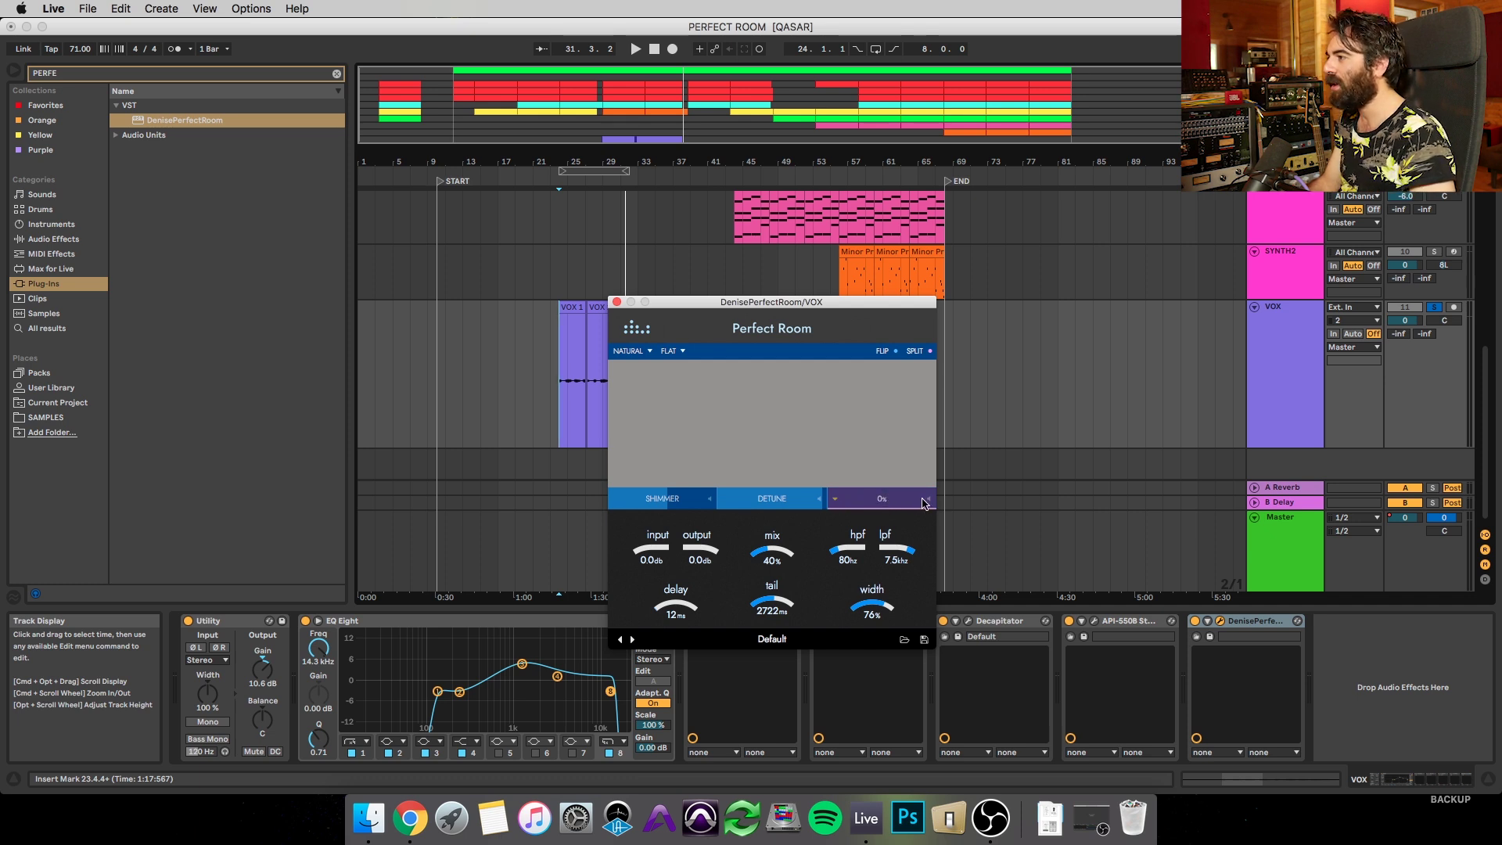
Open the Ducker settings and set threshold to -32.0 dB, attack to 115 ms, hold to 45 ms and release to 392 ms while auditioning the vocal
{"action": "left_click", "coordinate": [834, 501]}
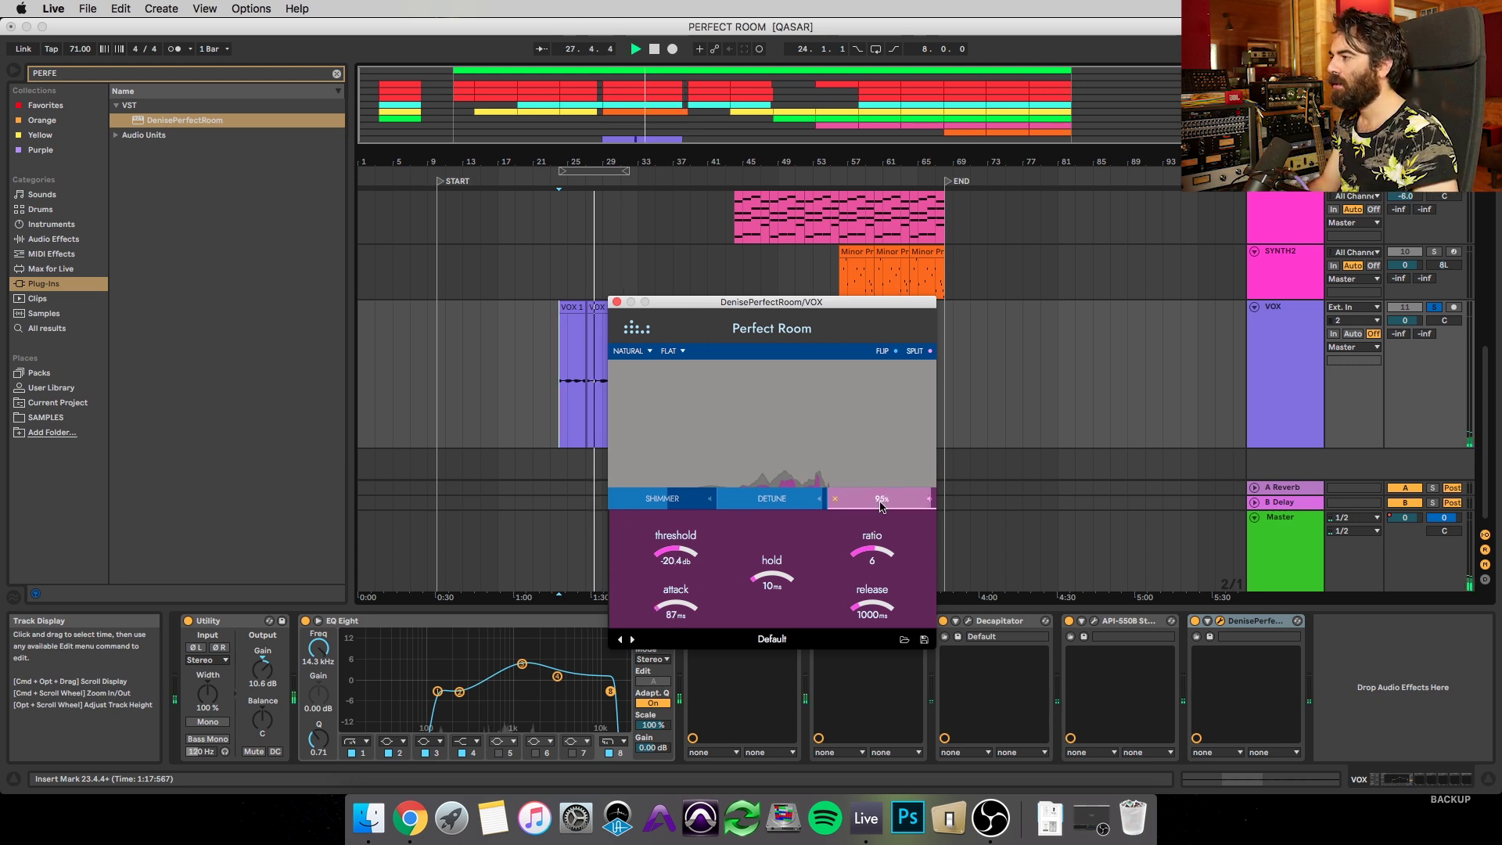
{"action": "left_click_drag", "start_coordinate": [674, 554], "coordinate": [672, 626]}
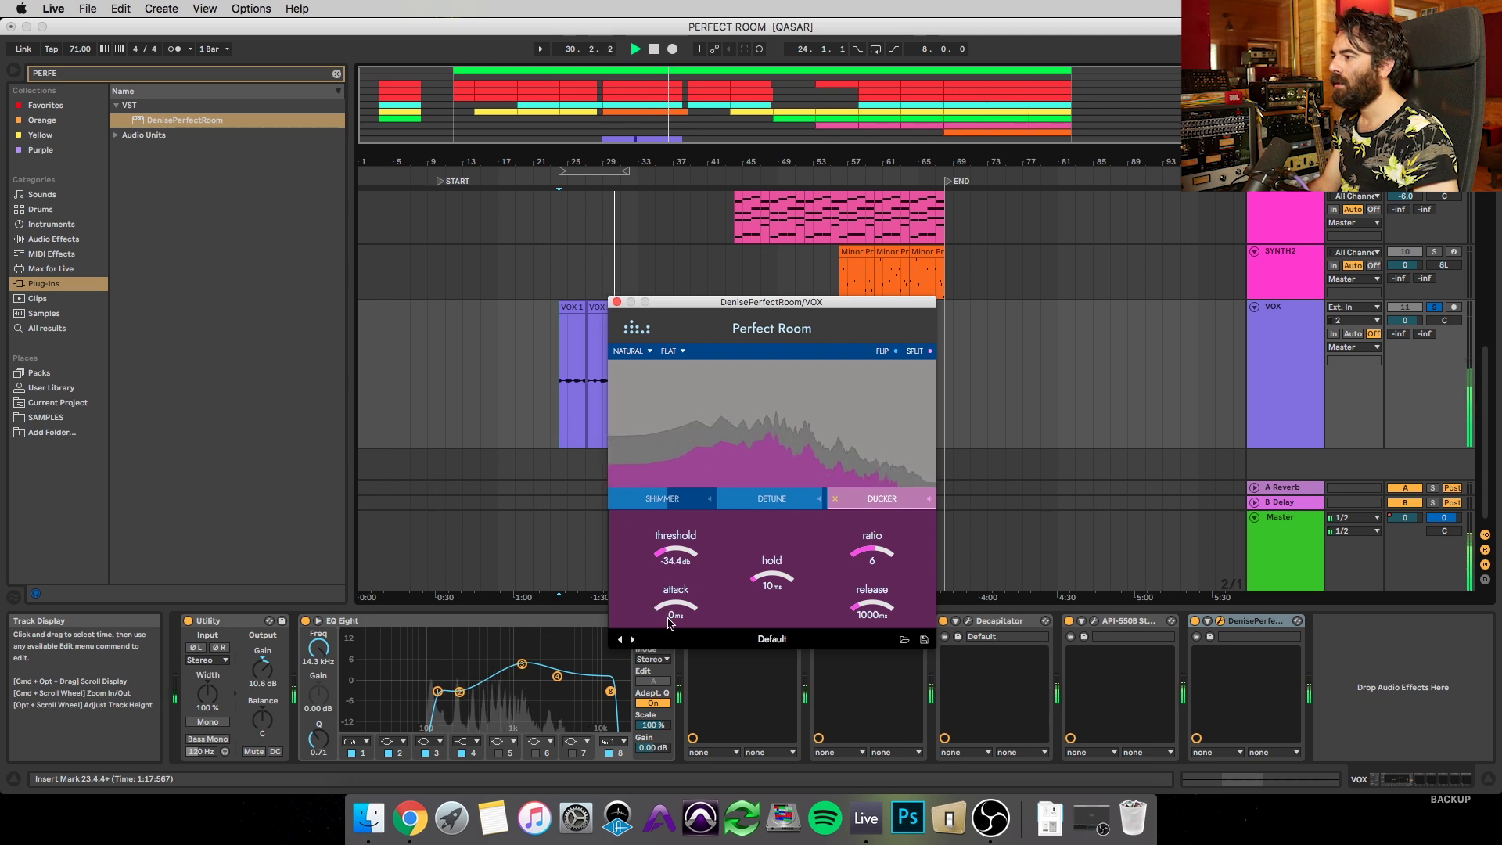
{"action": "left_click_drag", "start_coordinate": [771, 577], "coordinate": [766, 551]}
{"action": "left_click_drag", "start_coordinate": [870, 607], "coordinate": [867, 620]}
{"action": "left_click_drag", "start_coordinate": [668, 601], "coordinate": [672, 549]}
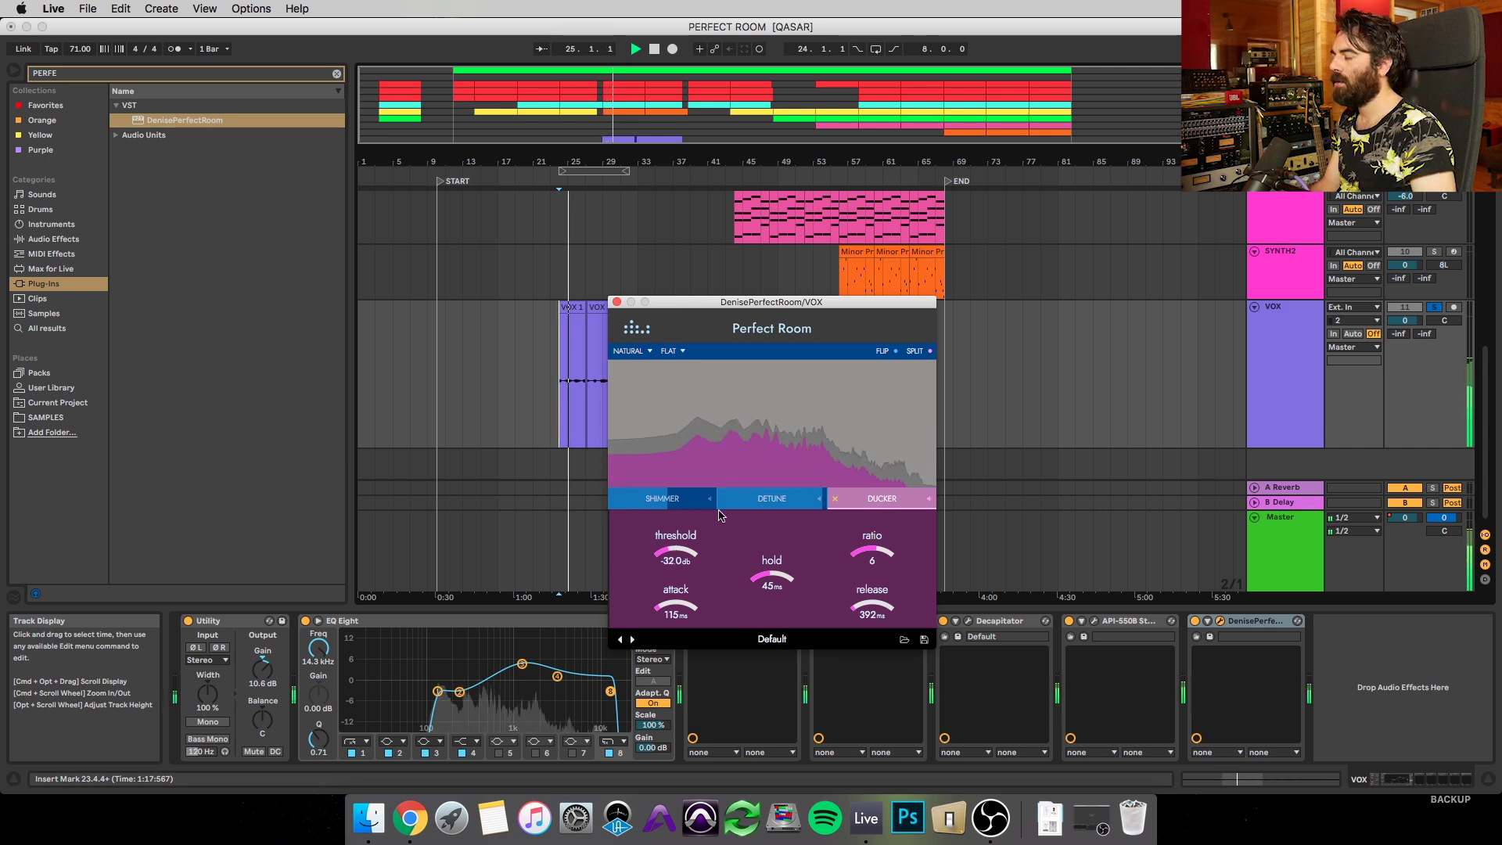
{"action": "left_click", "coordinate": [768, 496]}
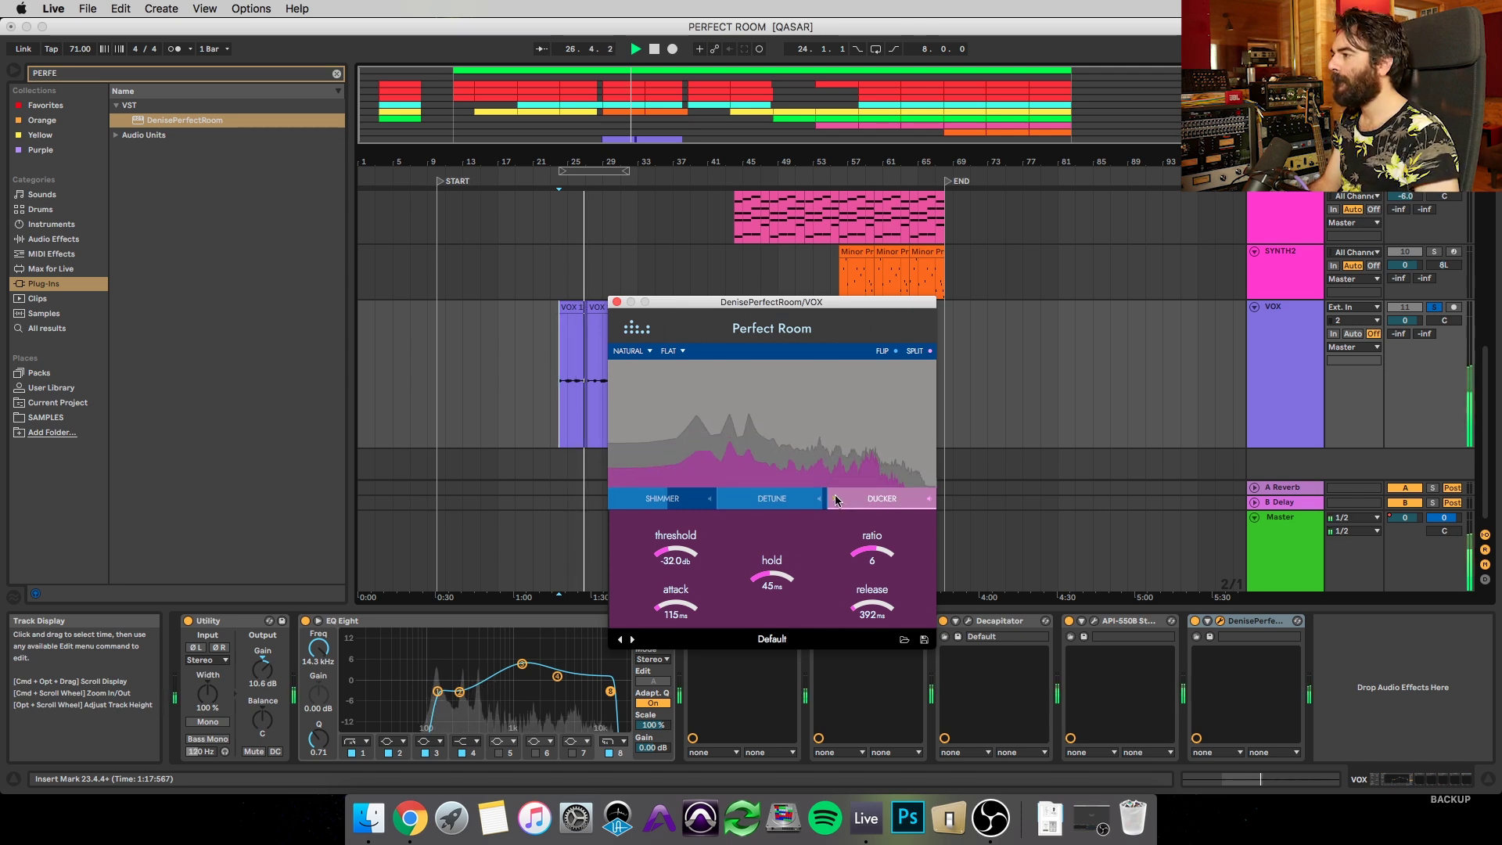
Audition the Ducker with threshold at -38.0 dB, set it to -24.9 dB, and close the Ducker settings and plug-in window
{"action": "left_click_drag", "start_coordinate": [683, 553], "coordinate": [688, 501]}
{"action": "key", "text": "space"}
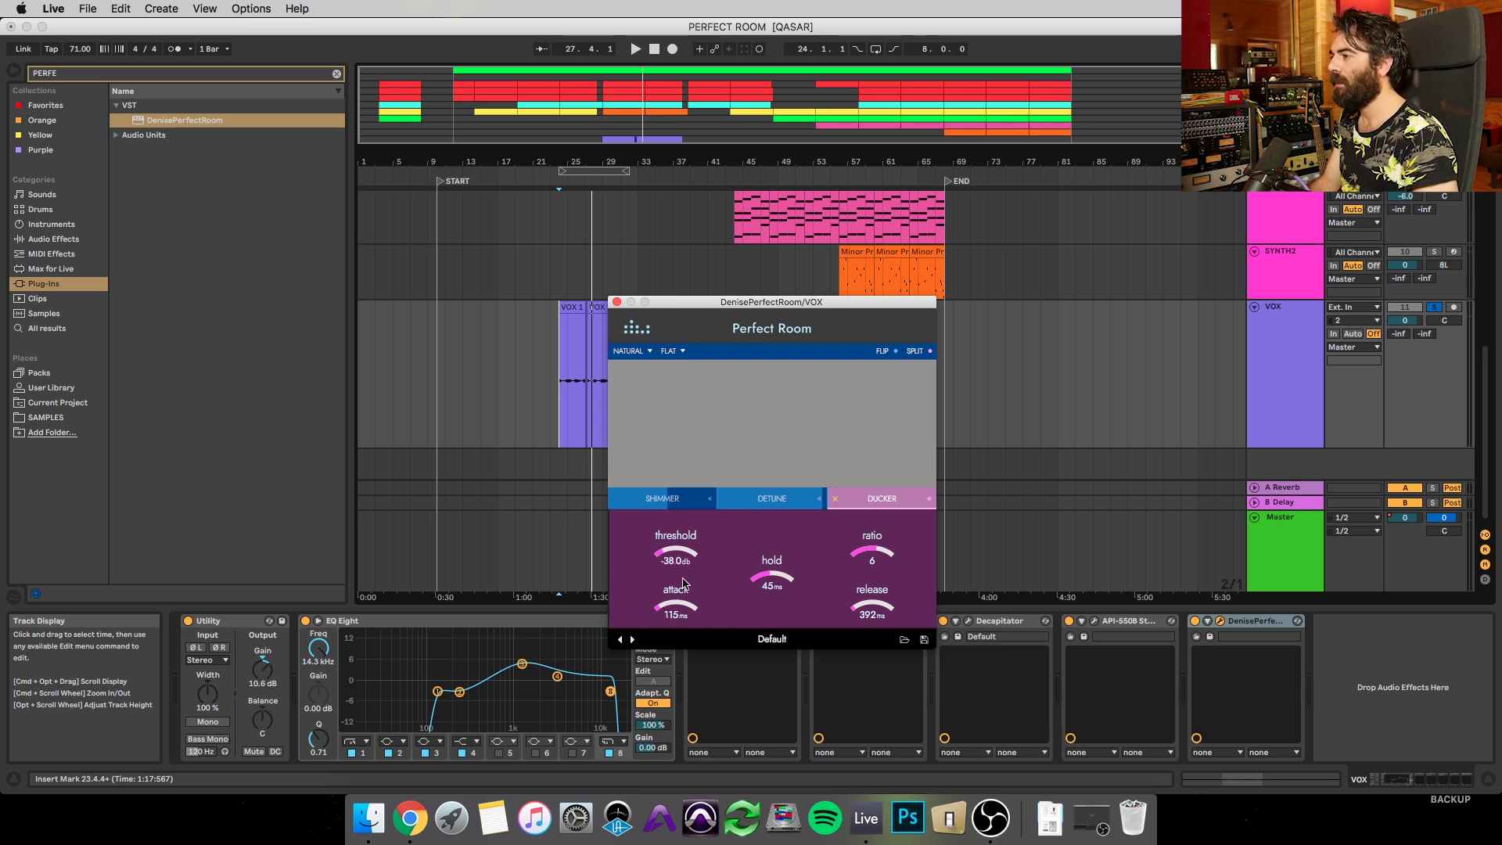
{"action": "key", "text": "space"}
{"action": "left_click_drag", "start_coordinate": [682, 584], "coordinate": [673, 541]}
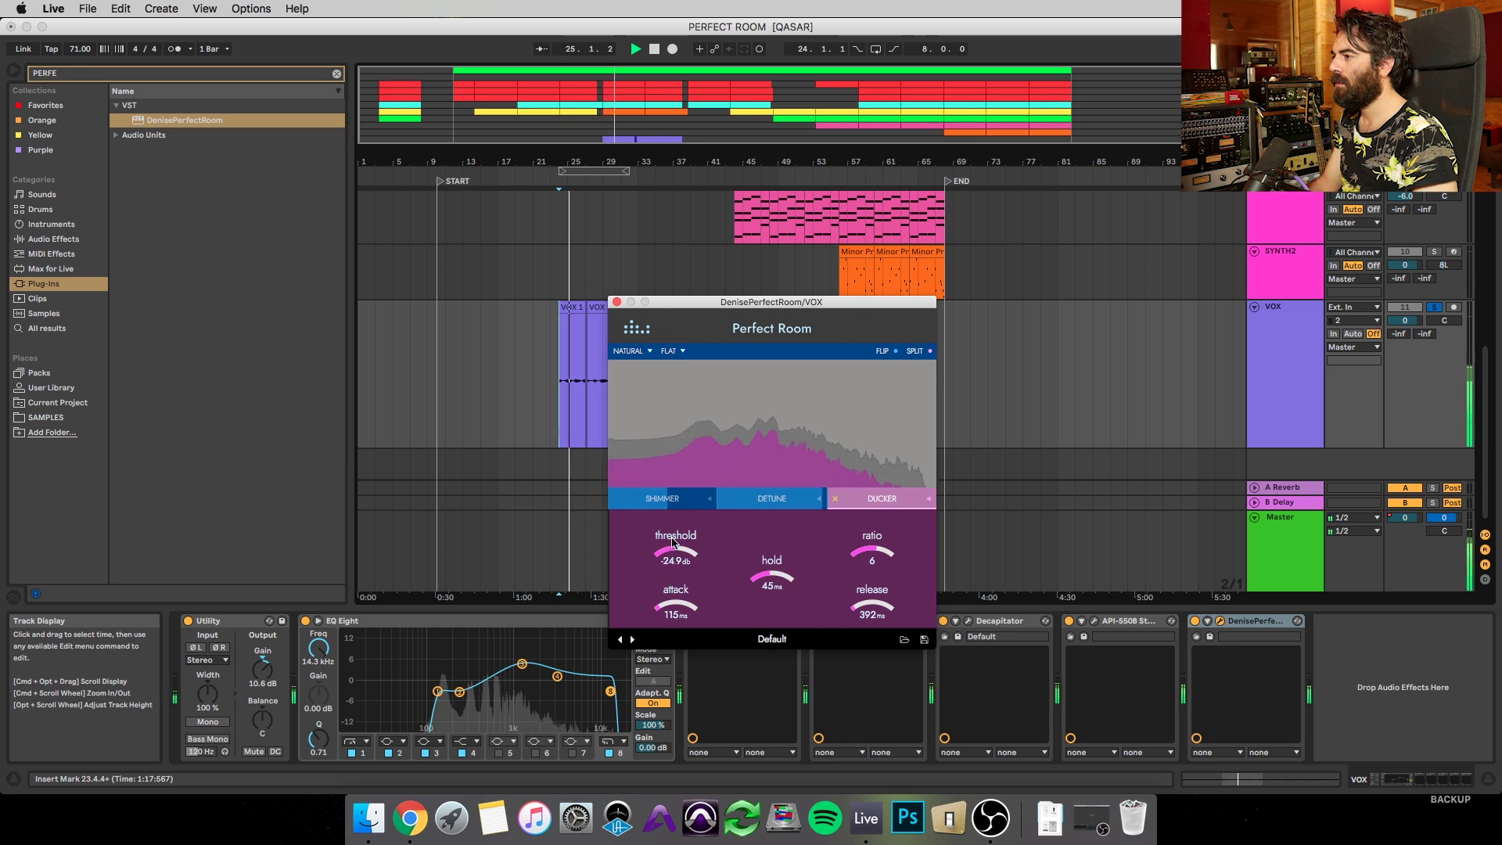
{"action": "left_click", "coordinate": [927, 500]}
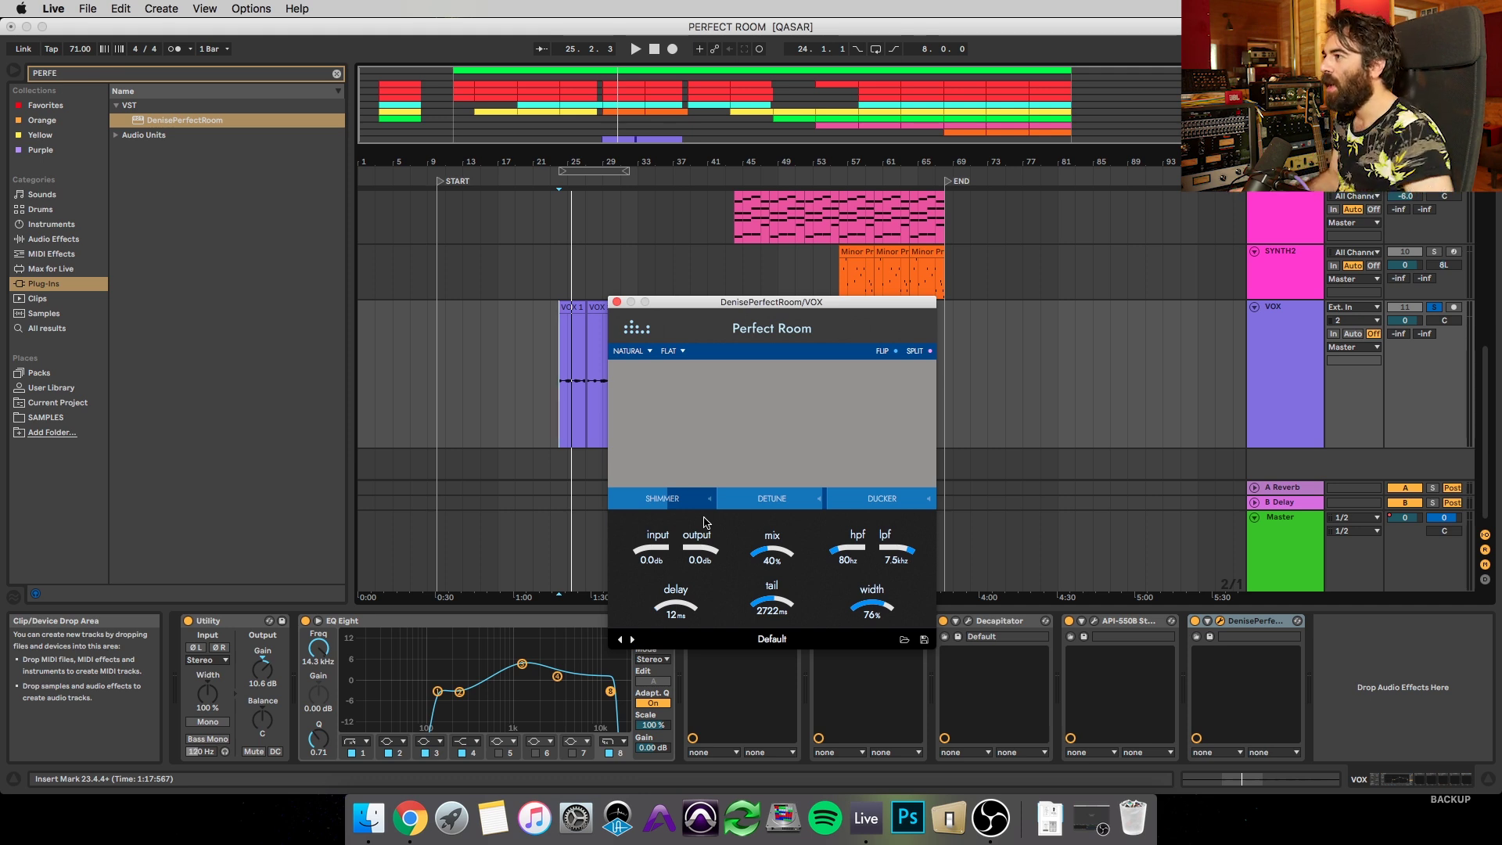
{"action": "left_click", "coordinate": [616, 303]}
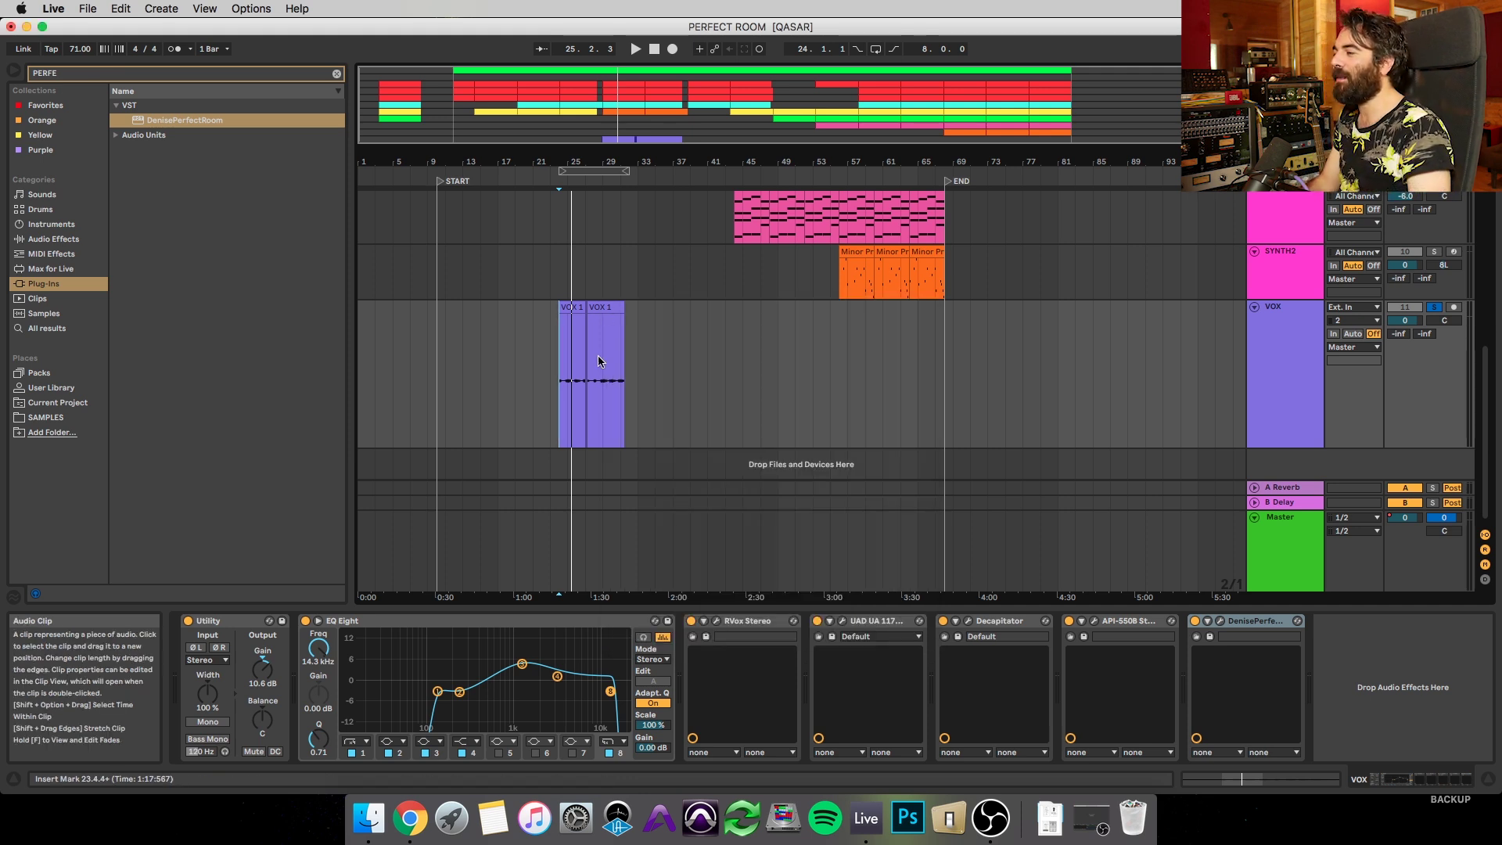
Set the playback start at bar 16 on the EZ drummer track, solo the DRUMS group and start playback
{"action": "scroll", "coordinate": [626, 349], "scroll_direction": "up", "scroll_amount": 10}
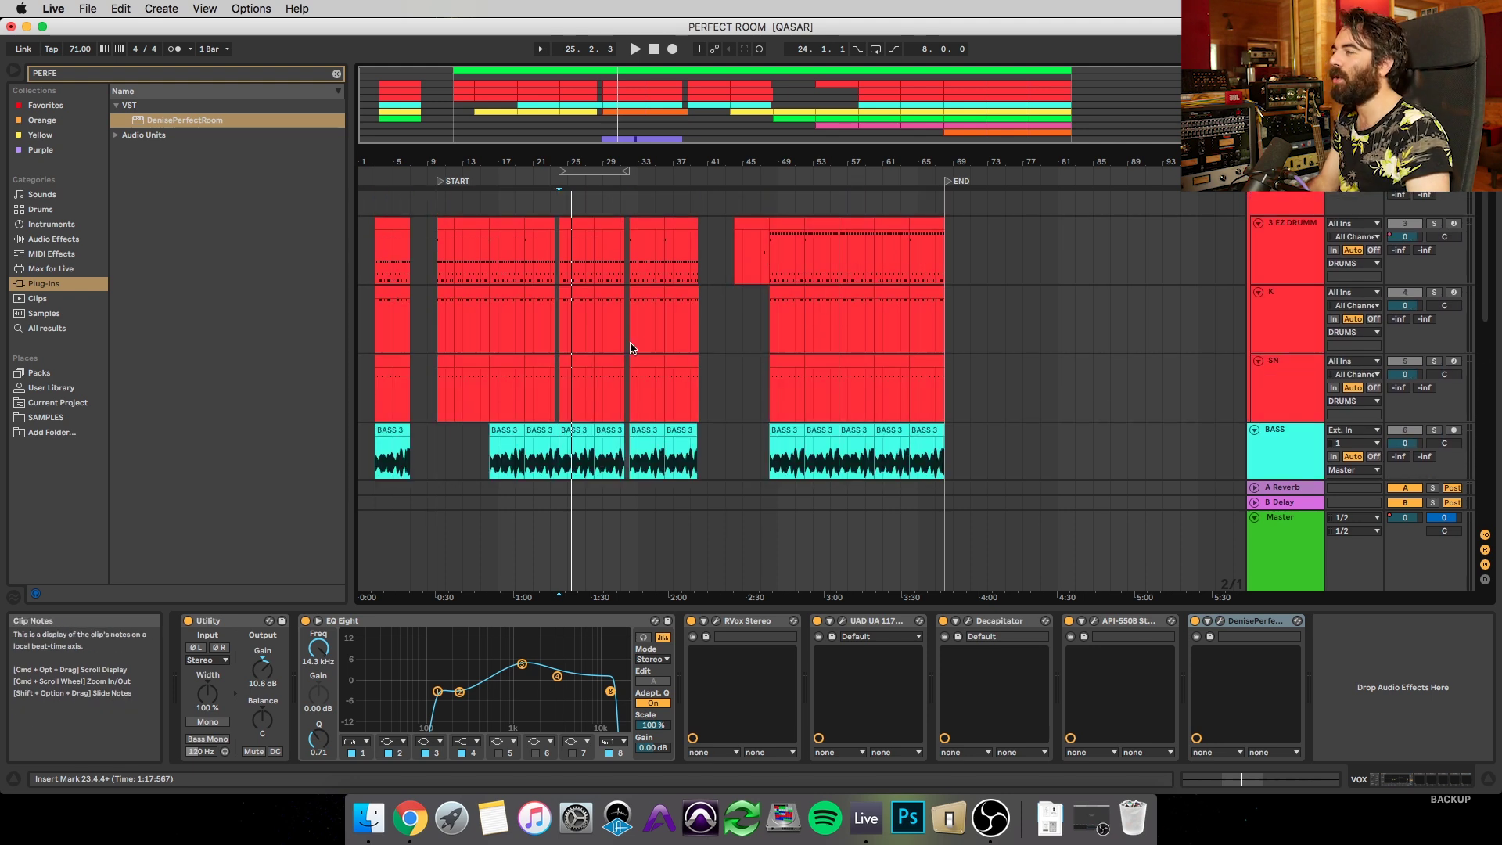
{"action": "scroll", "coordinate": [618, 352], "scroll_direction": "up", "scroll_amount": 3}
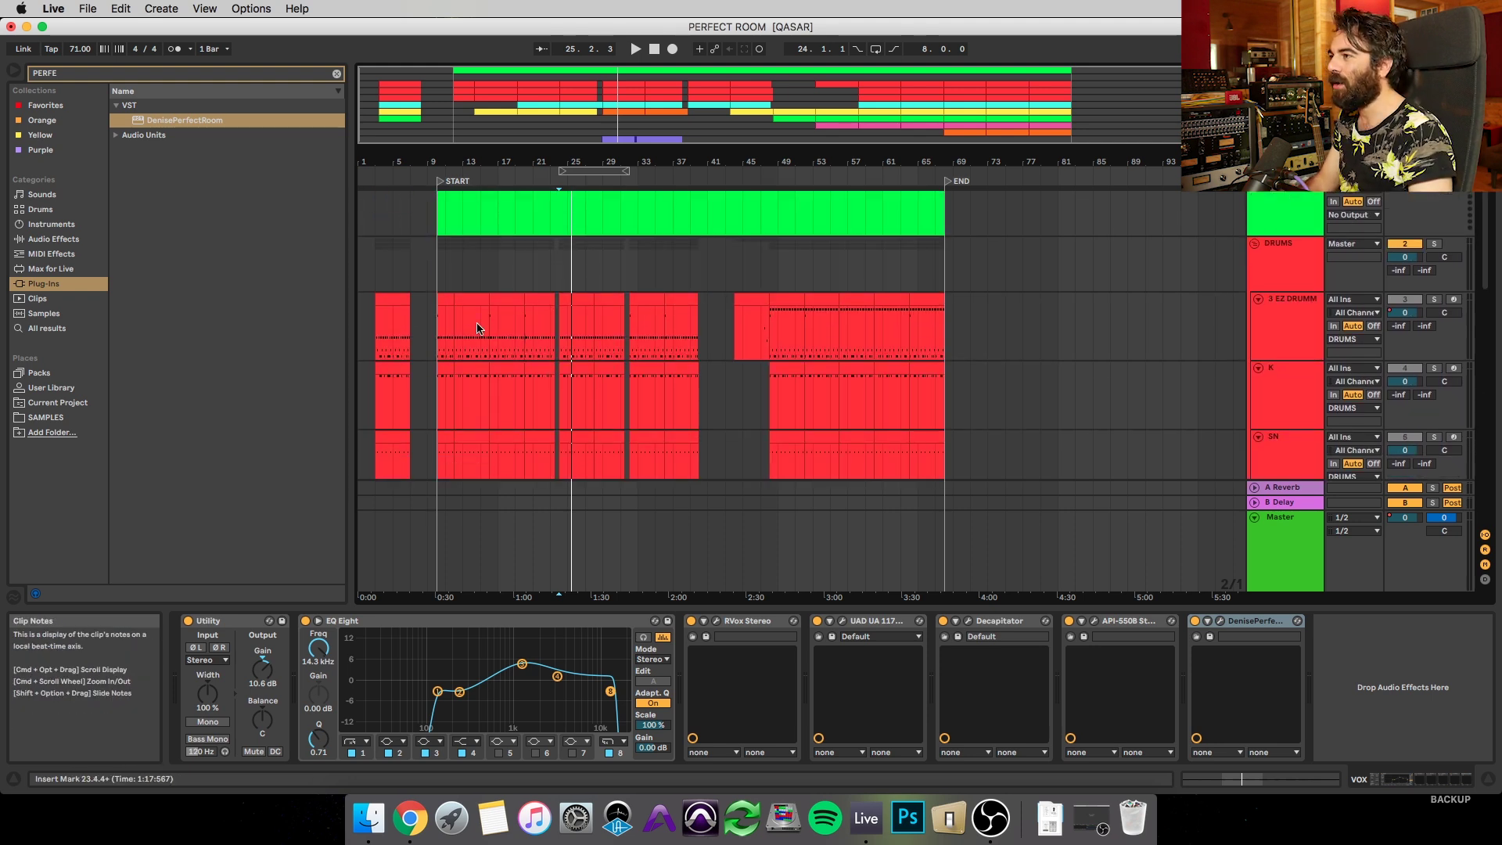
{"action": "left_click", "coordinate": [489, 329]}
{"action": "scroll", "coordinate": [1040, 332], "scroll_direction": "down", "scroll_amount": 3}
{"action": "scroll", "coordinate": [1174, 313], "scroll_direction": "up", "scroll_amount": 3}
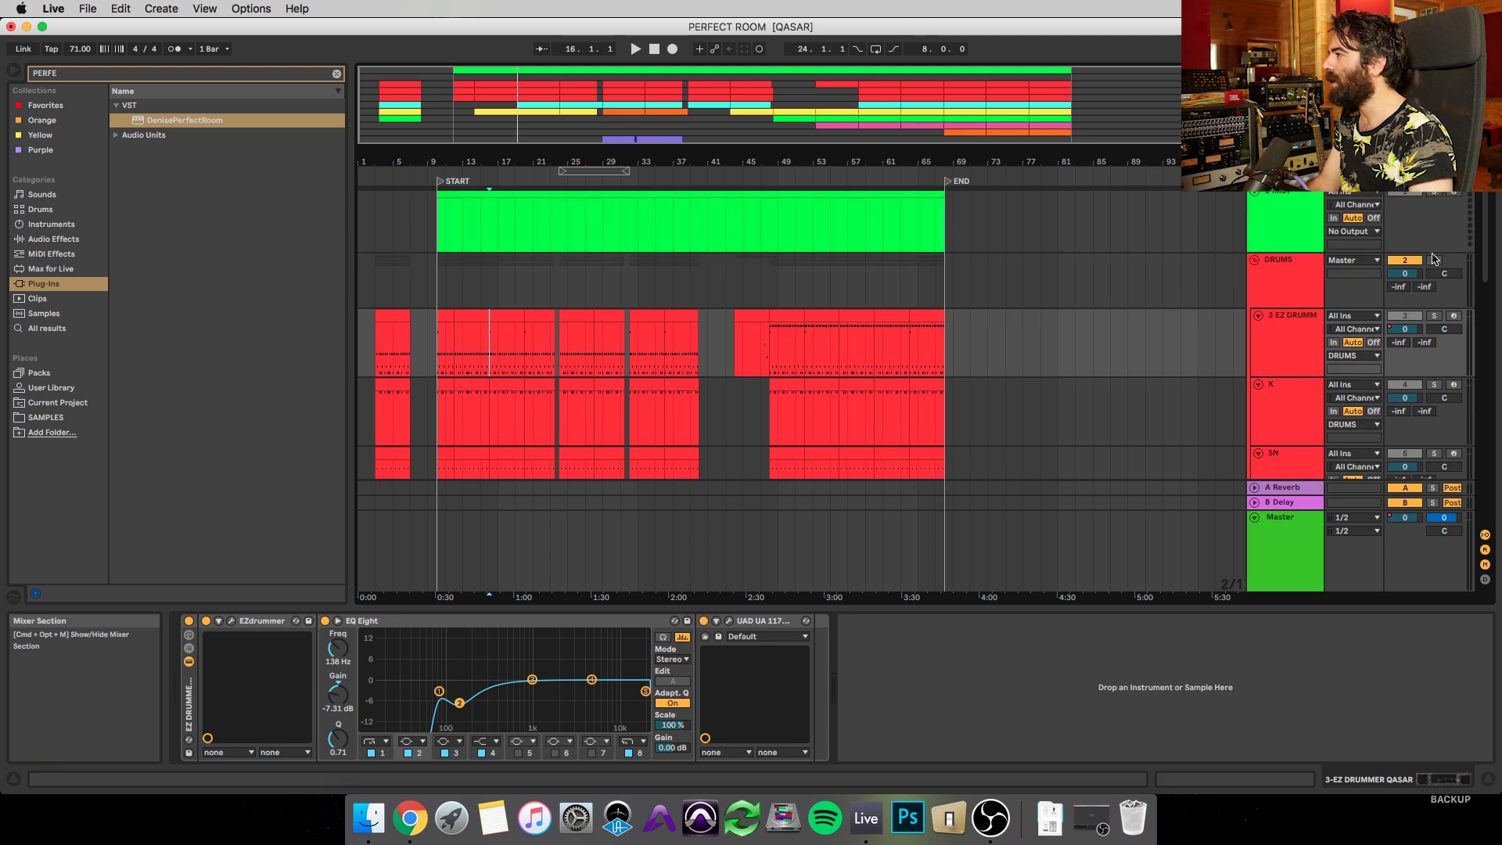
{"action": "key", "text": "space"}
{"action": "scroll", "coordinate": [1080, 389], "scroll_direction": "down", "scroll_amount": 2}
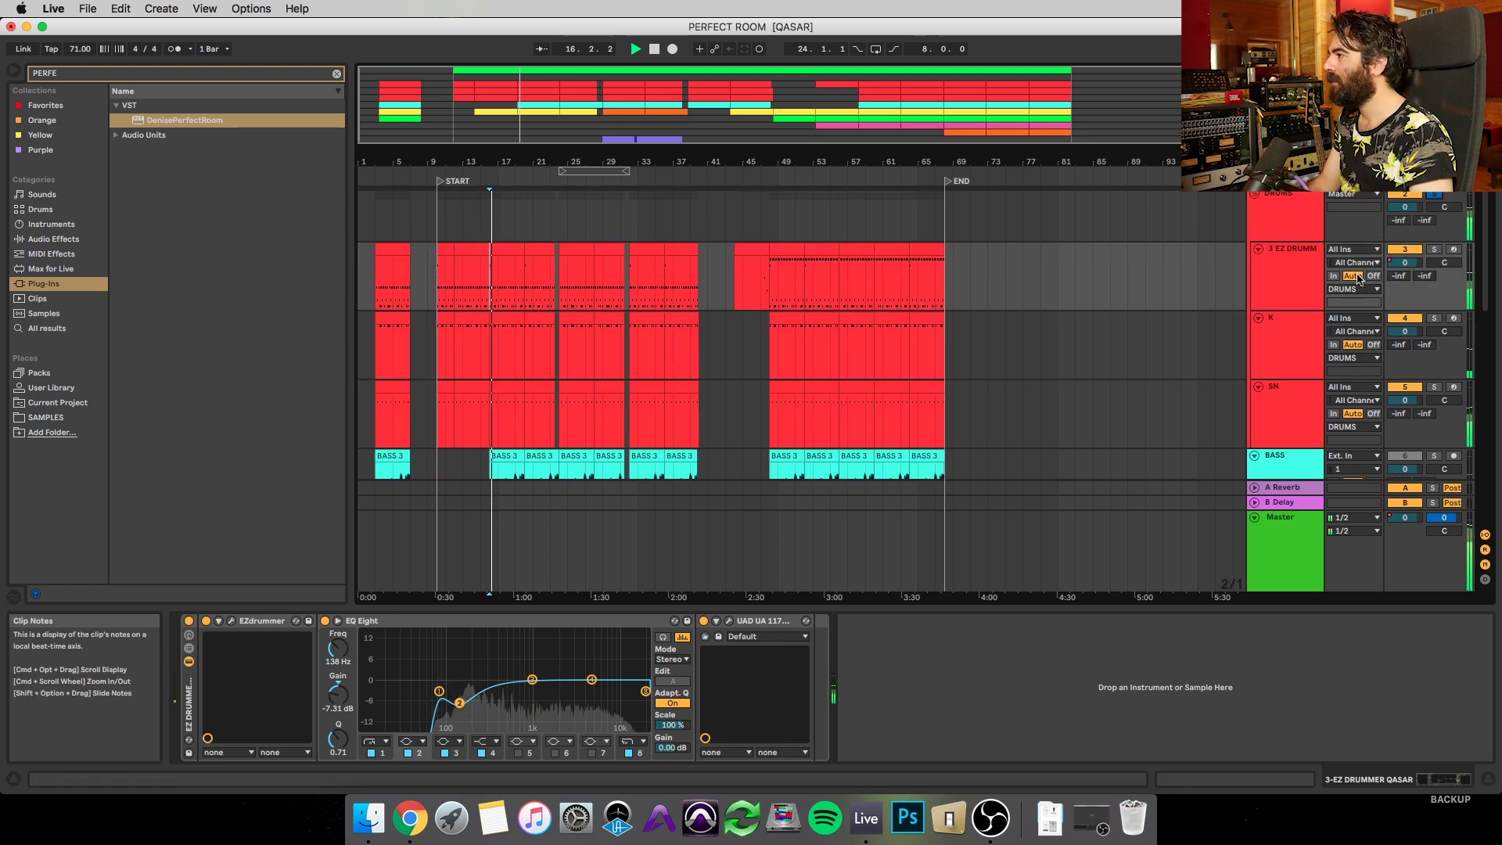
Add DenisePerfectRoom after the Compressor on the SN snare track while the drums play
{"action": "left_click", "coordinate": [1275, 391]}
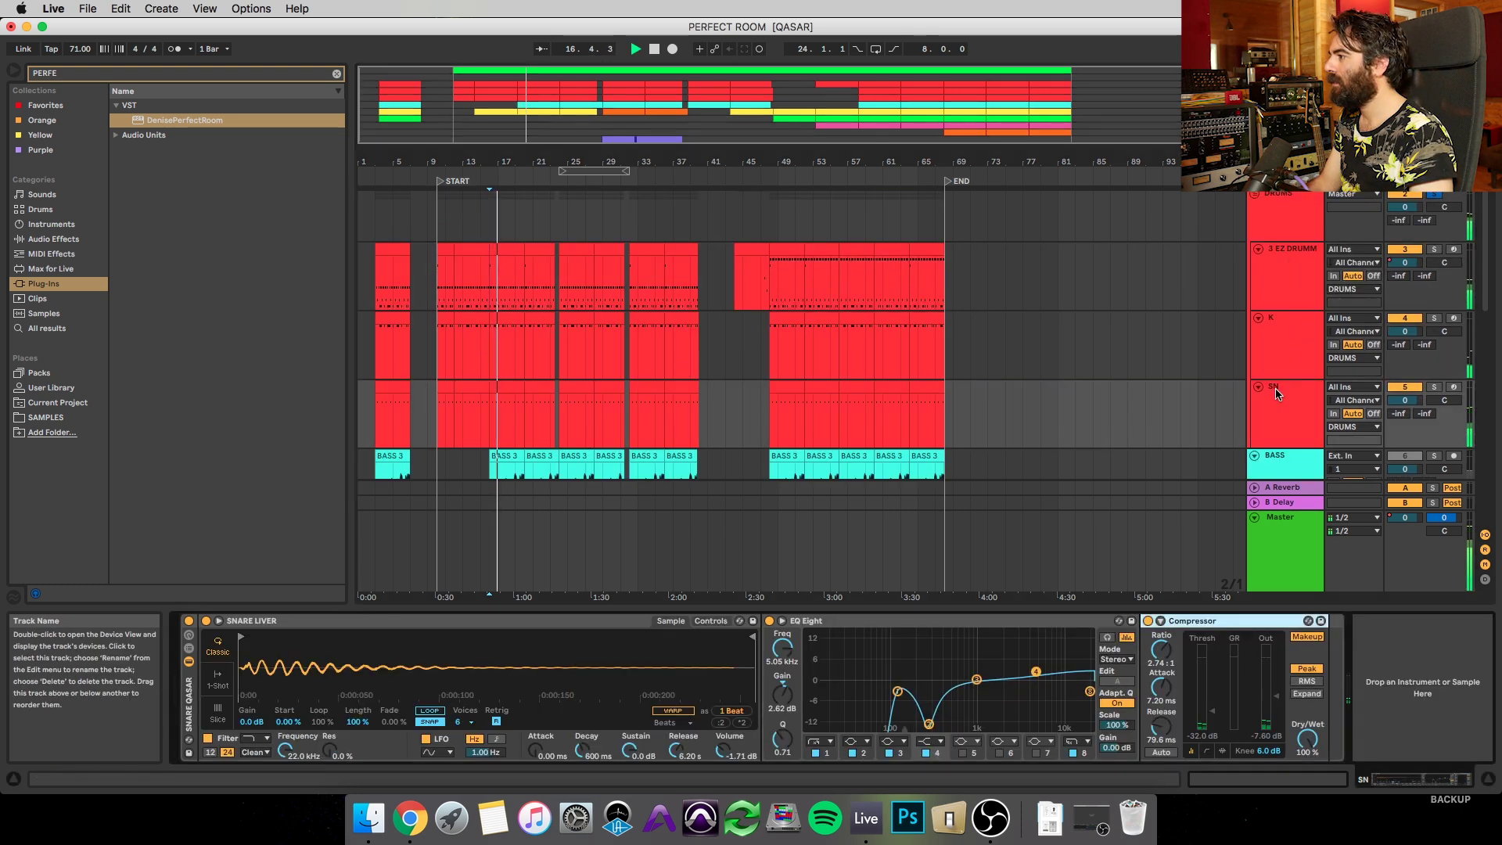
{"action": "left_click", "coordinate": [1270, 403]}
{"action": "left_click_drag", "start_coordinate": [203, 119], "coordinate": [1332, 671]}
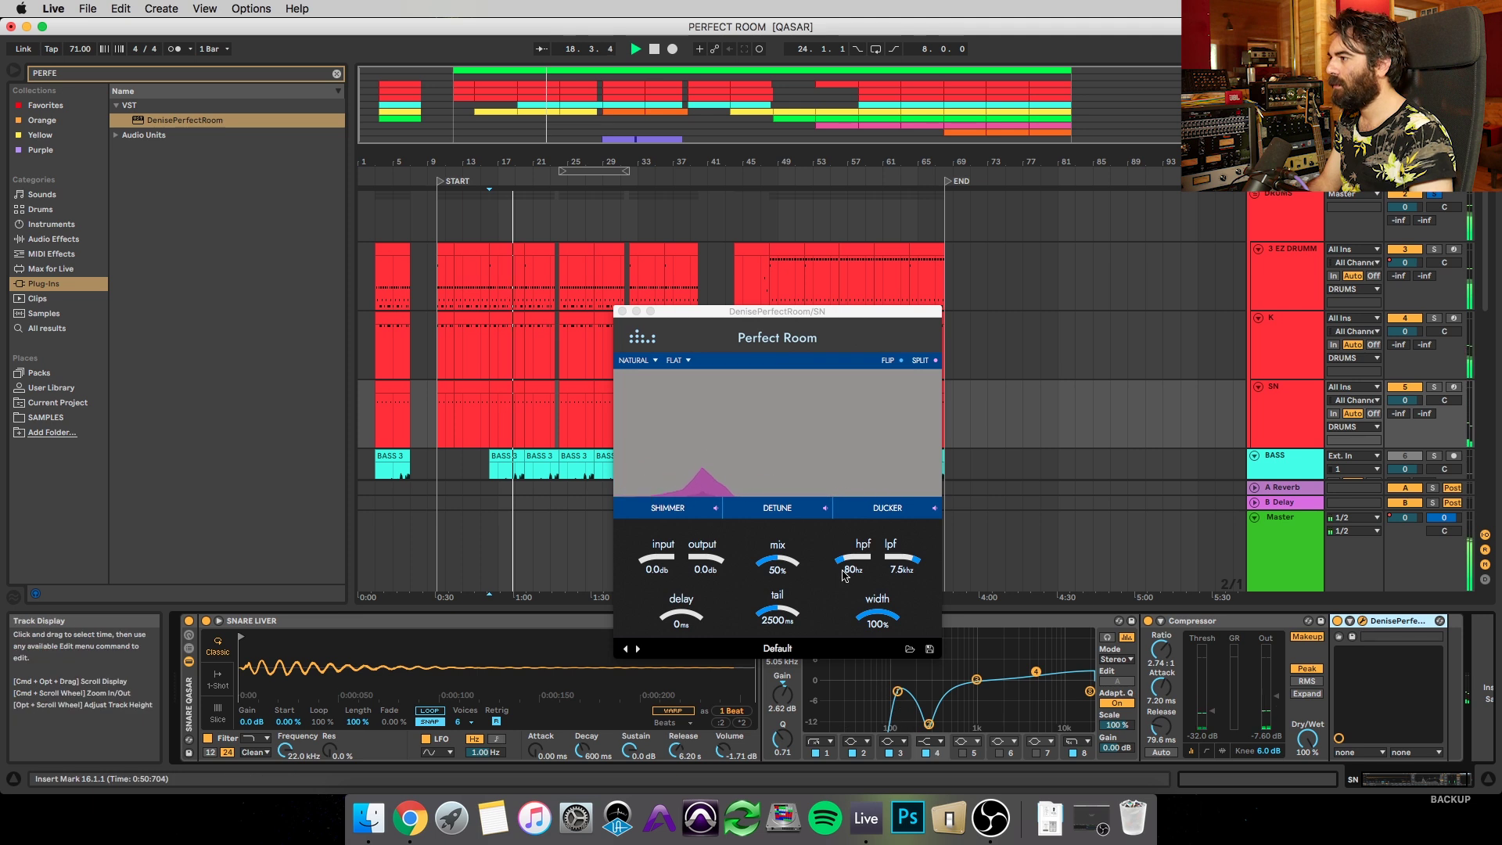
Set the snare reverb's delay to 42 ms, lpf to 7.0 kHz and mix to 35%, and close its window
{"action": "left_click_drag", "start_coordinate": [674, 618], "coordinate": [674, 614]}
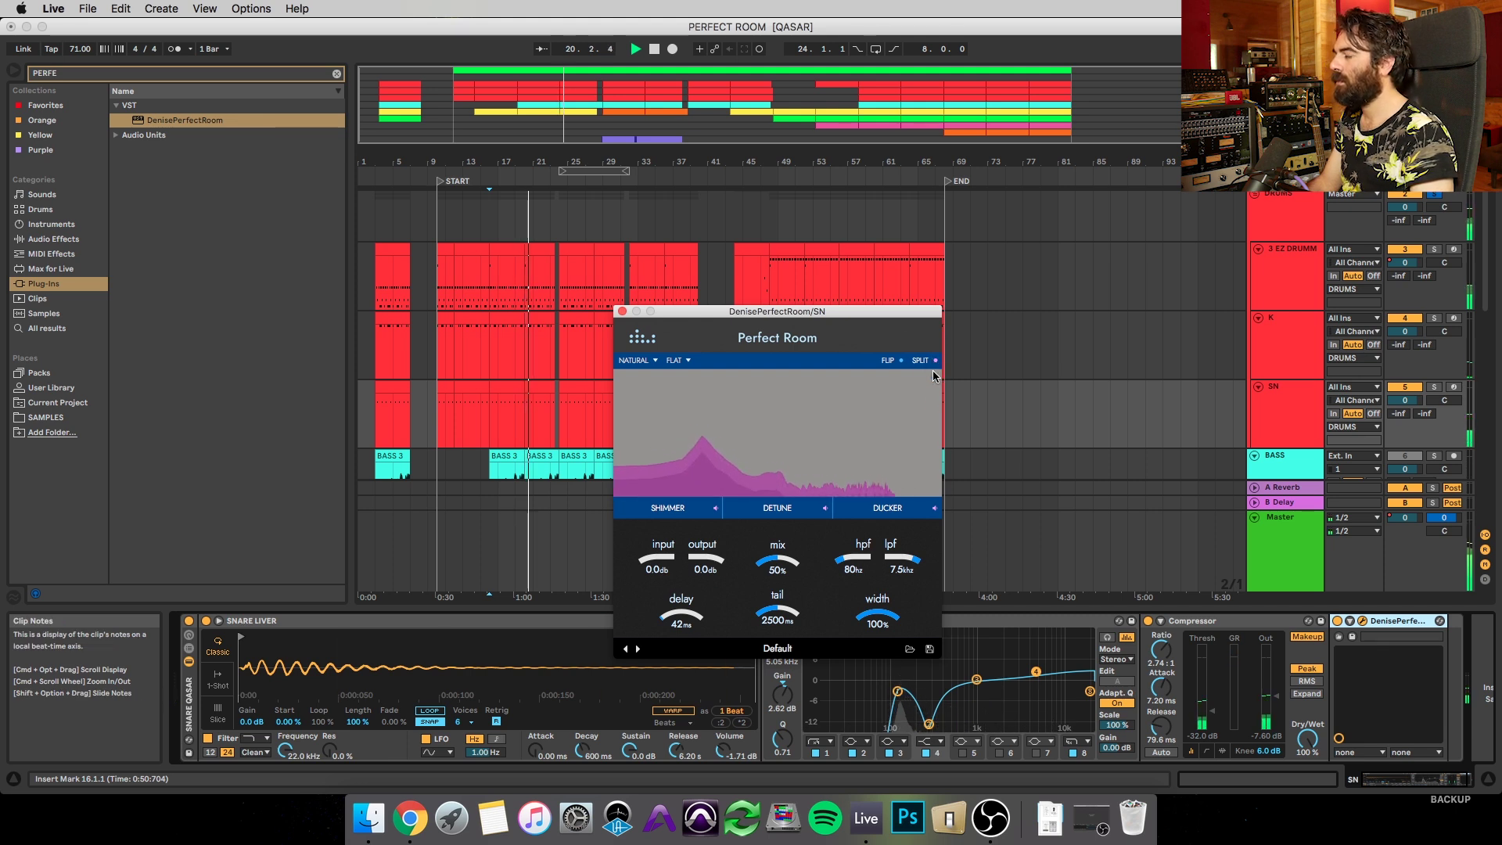
{"action": "mouse_move", "coordinate": [910, 557]}
{"action": "left_mouse_down"}
{"action": "mouse_move", "coordinate": [910, 539]}
{"action": "mouse_move", "coordinate": [917, 566]}
{"action": "left_mouse_up"}
{"action": "left_click_drag", "start_coordinate": [770, 572], "coordinate": [770, 576]}
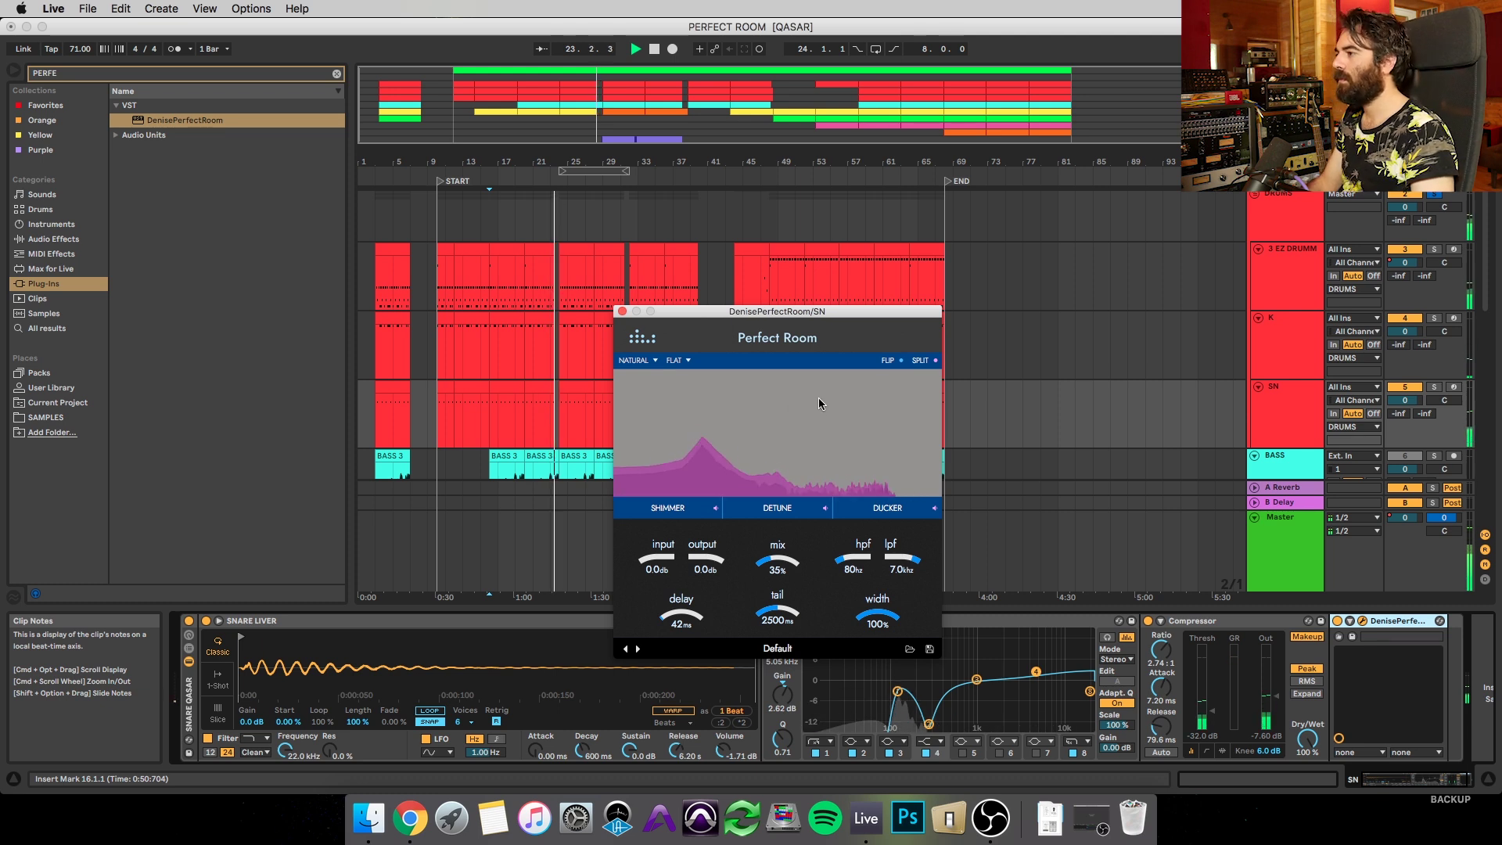
{"action": "left_click", "coordinate": [623, 311]}
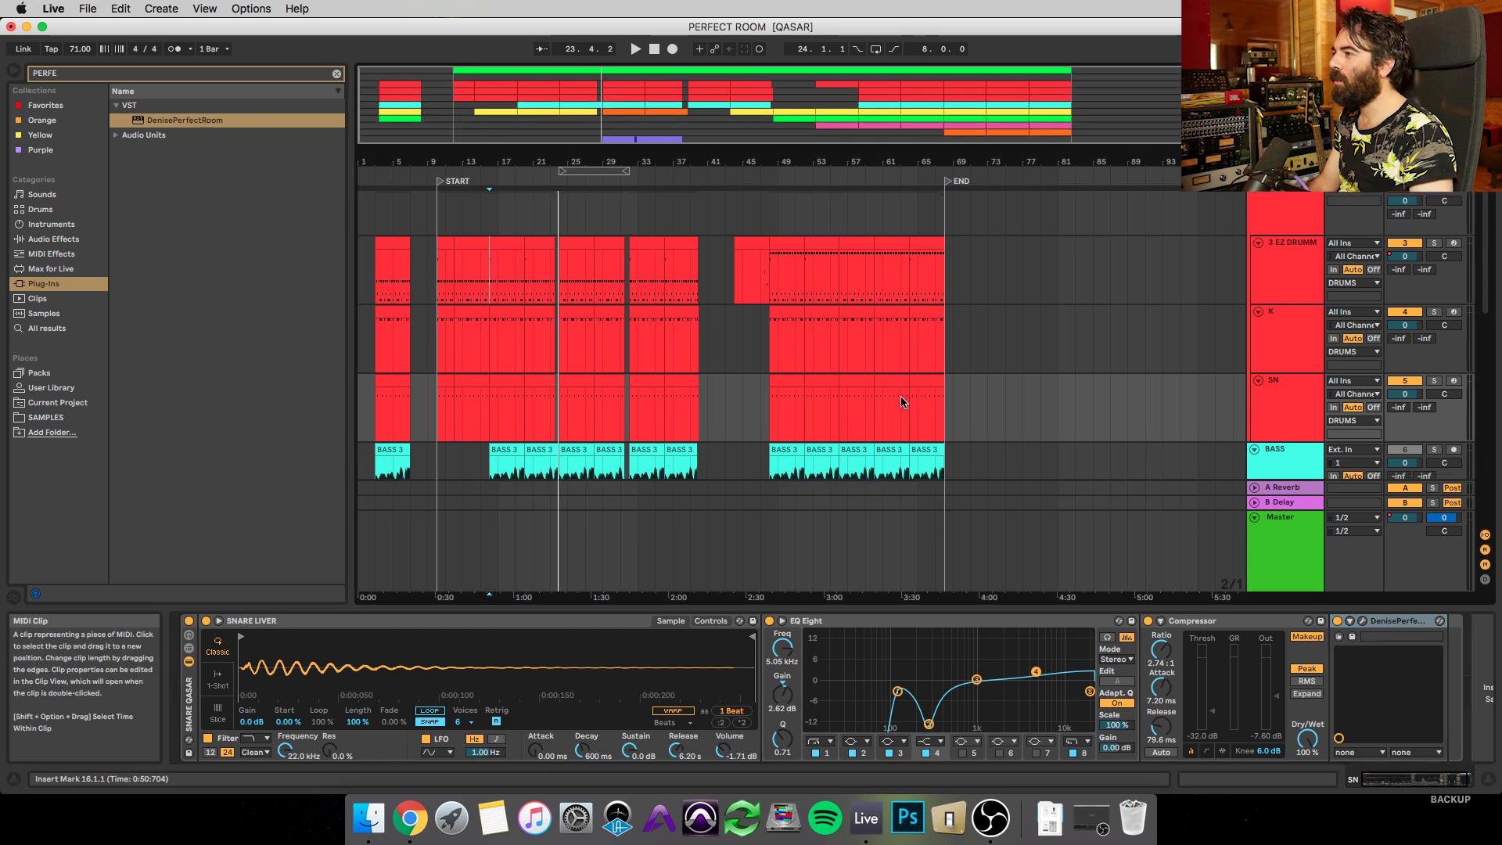
Delete the DenisePerfectRoom device from the SN track
{"action": "scroll", "coordinate": [899, 400], "scroll_direction": "down", "scroll_amount": 2}
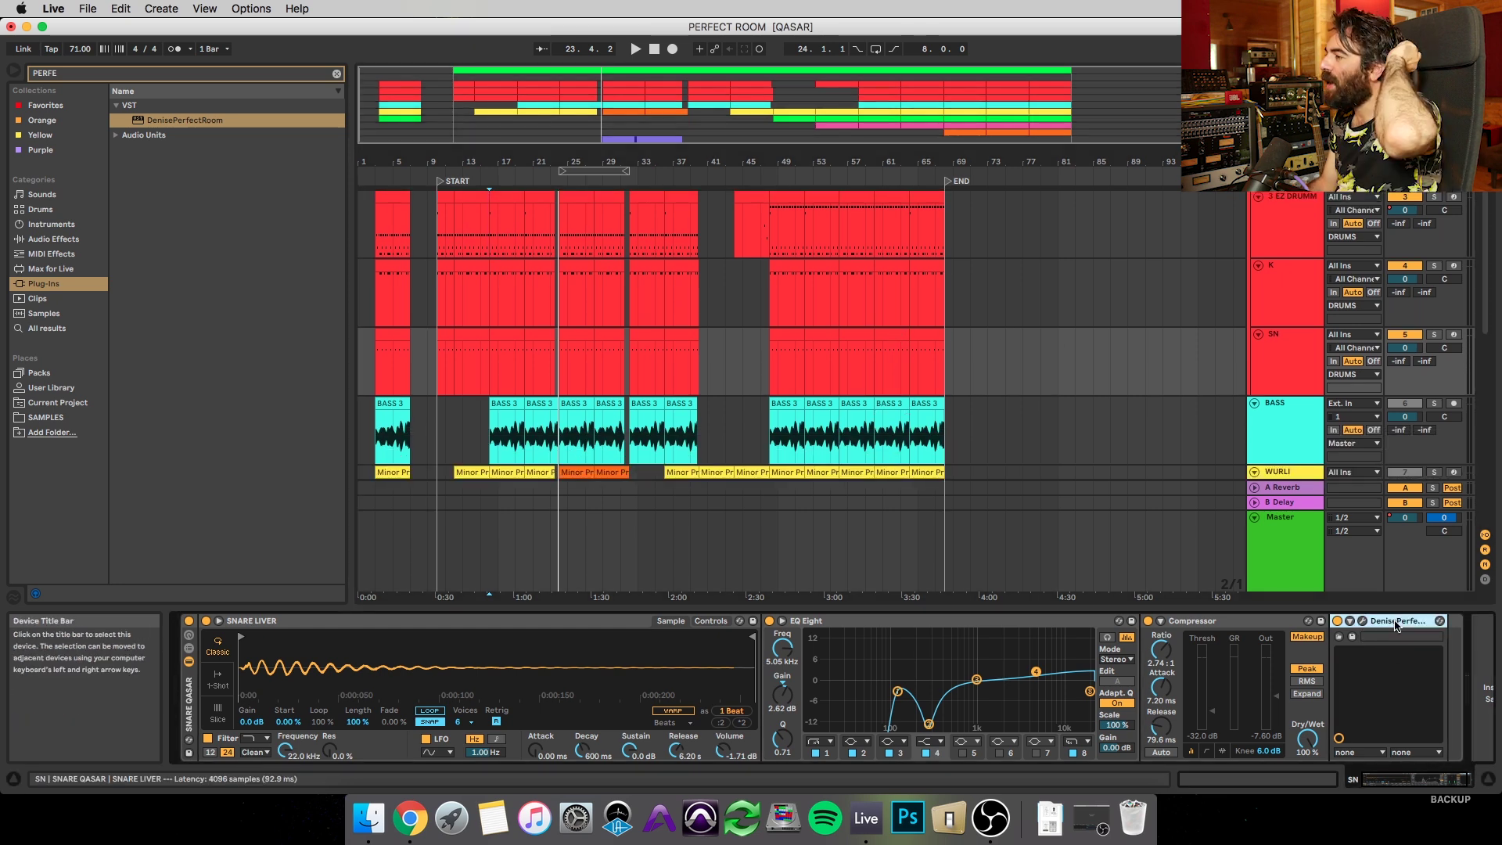
{"action": "scroll", "coordinate": [1068, 423], "scroll_direction": "up", "scroll_amount": 1}
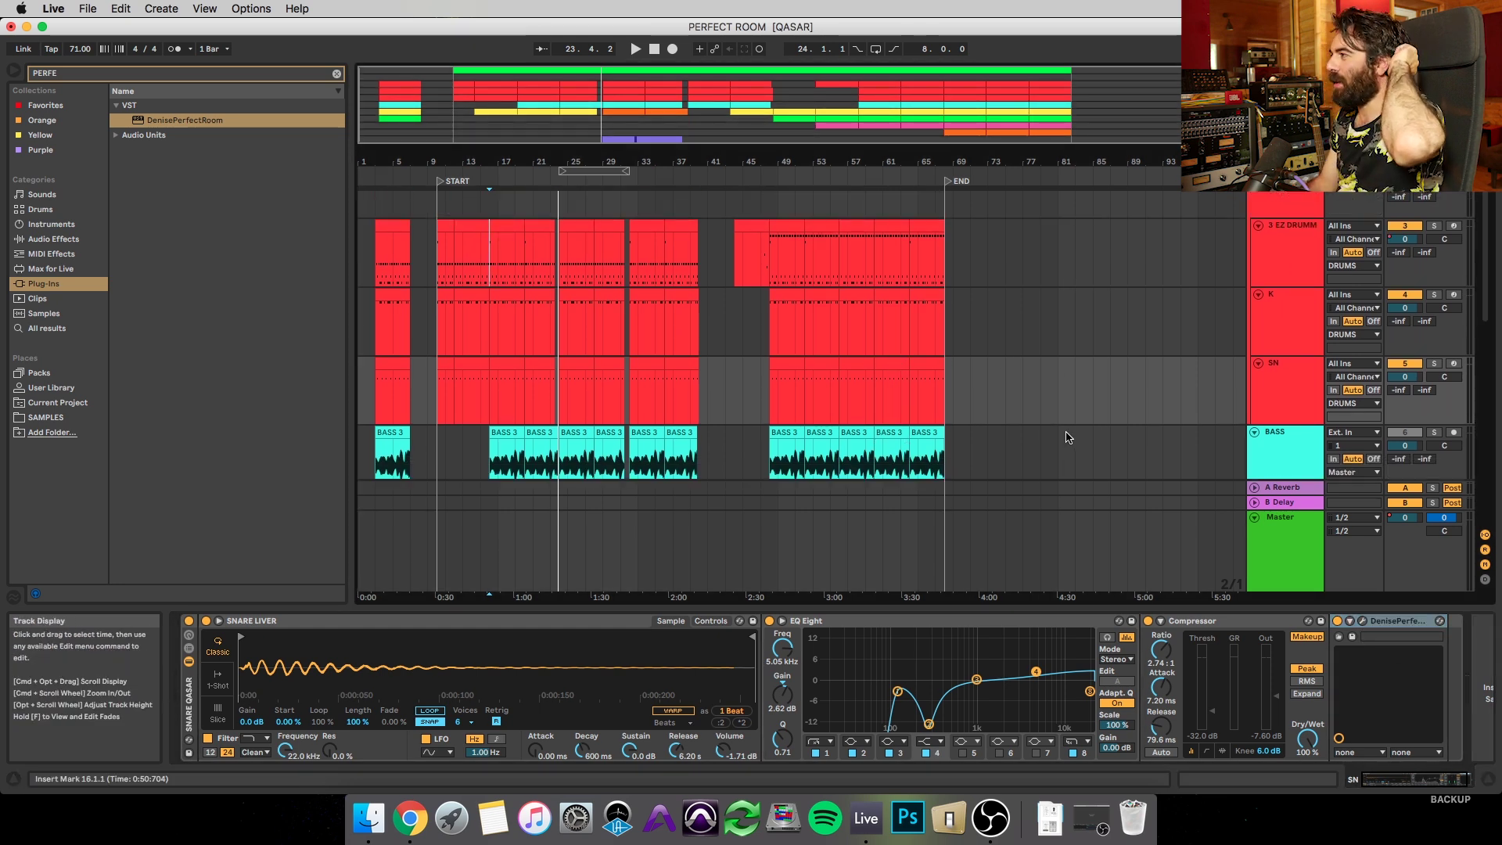
{"action": "left_click", "coordinate": [1395, 622]}
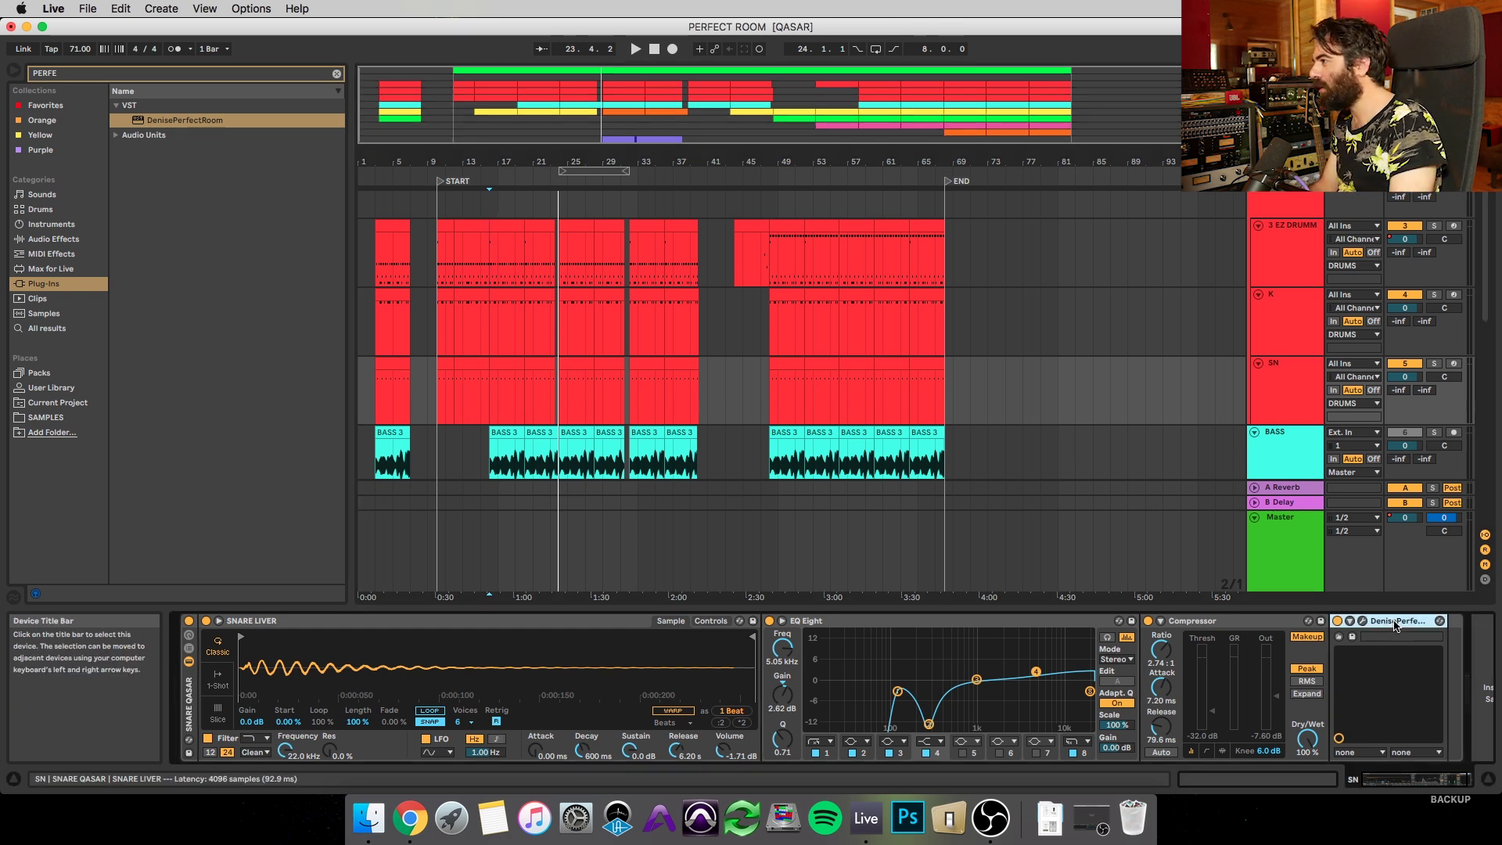
{"action": "key", "text": "Delete"}
Add DenisePerfectRoom at the end of the DRUMS group's effect chain, start playback and open the plug-in window
{"action": "scroll", "coordinate": [832, 316], "scroll_direction": "up", "scroll_amount": 4}
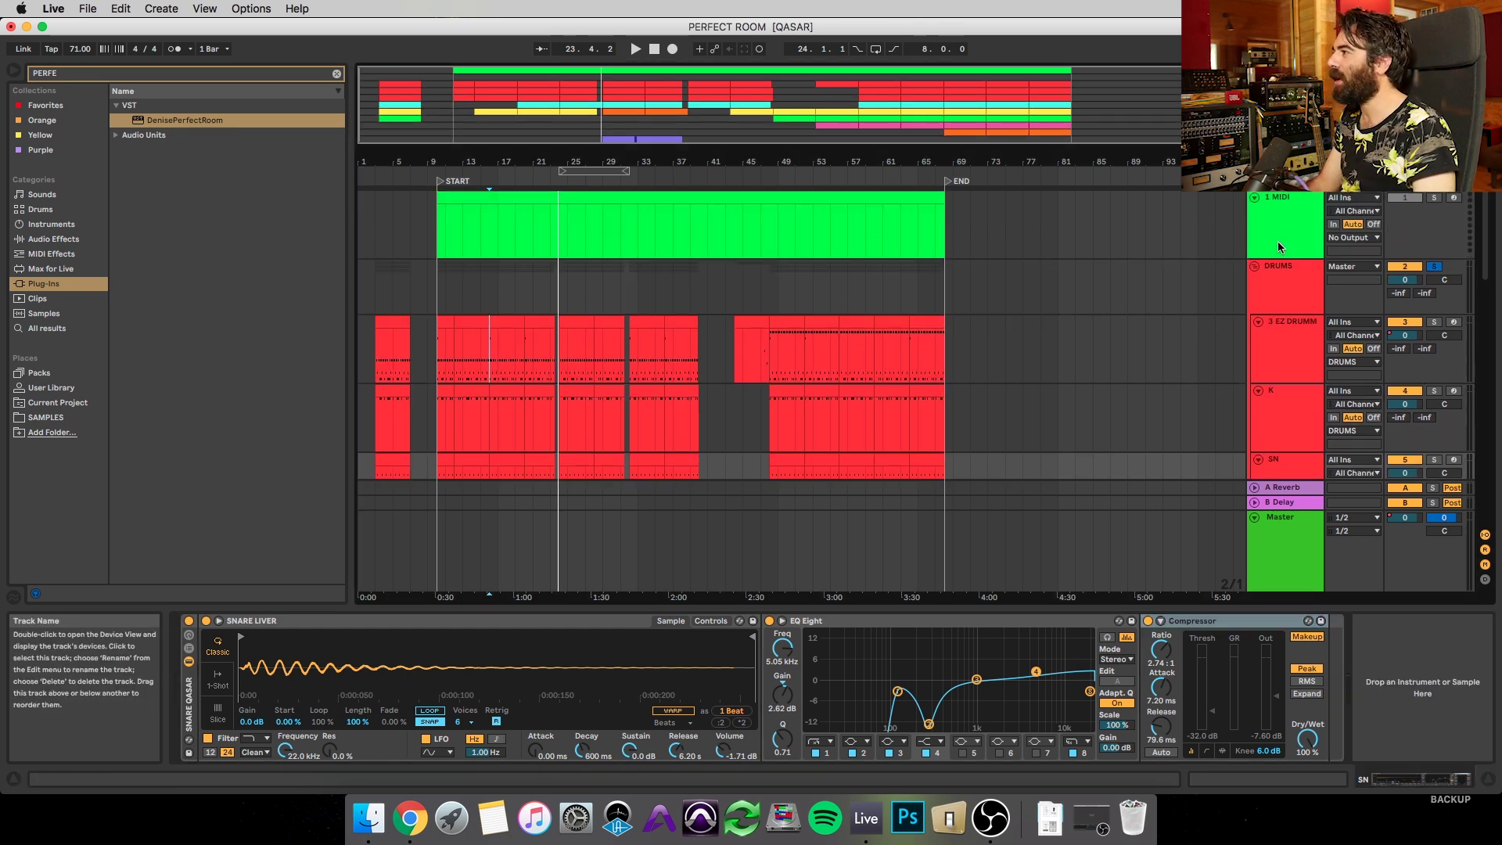
{"action": "left_click", "coordinate": [1285, 277]}
{"action": "left_click_drag", "start_coordinate": [164, 122], "coordinate": [614, 649]}
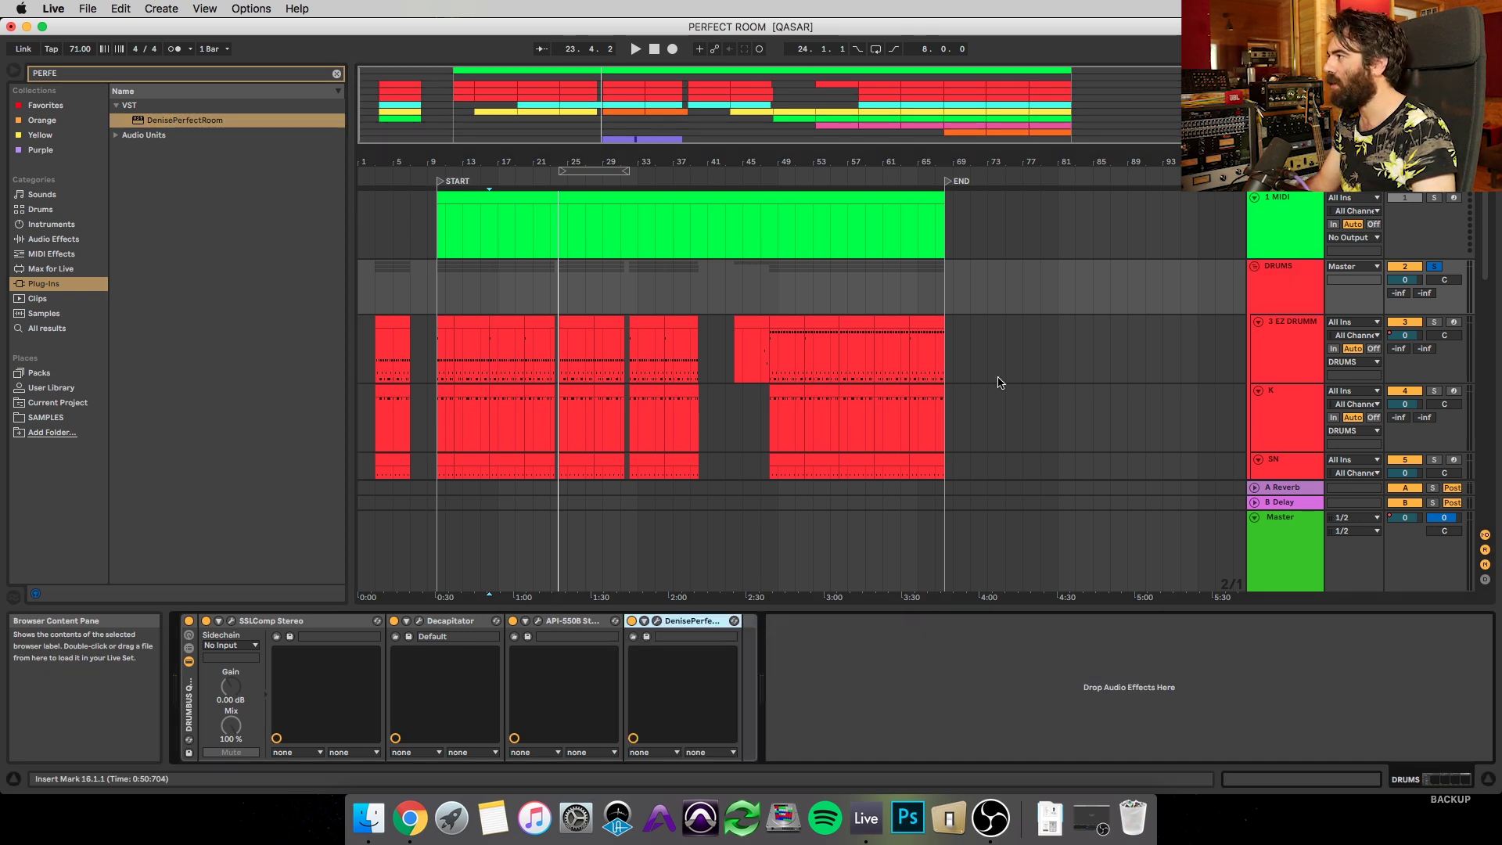
{"action": "key", "text": "space"}
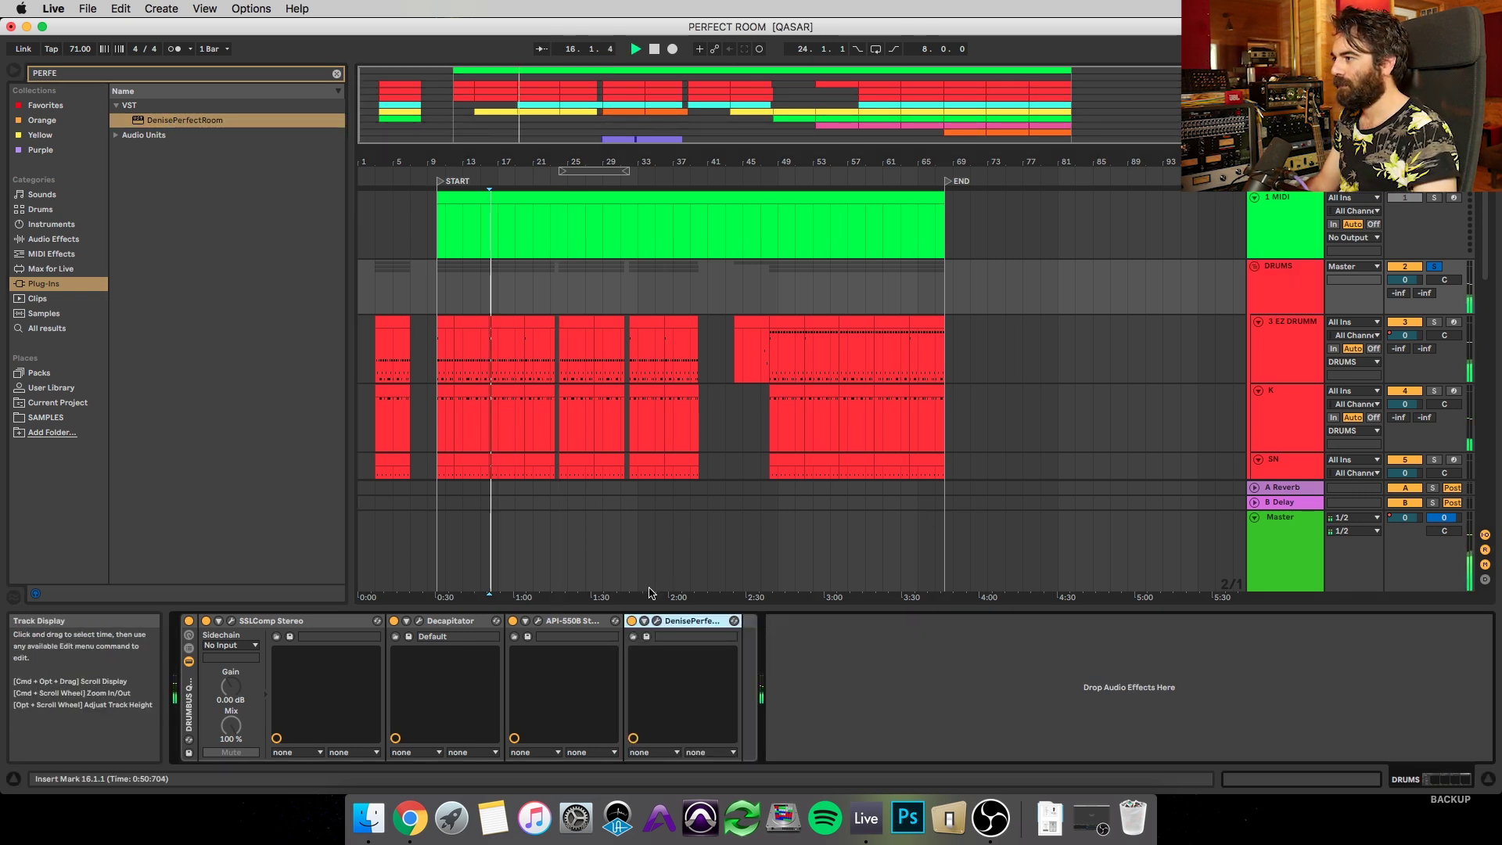
{"action": "left_click", "coordinate": [658, 620]}
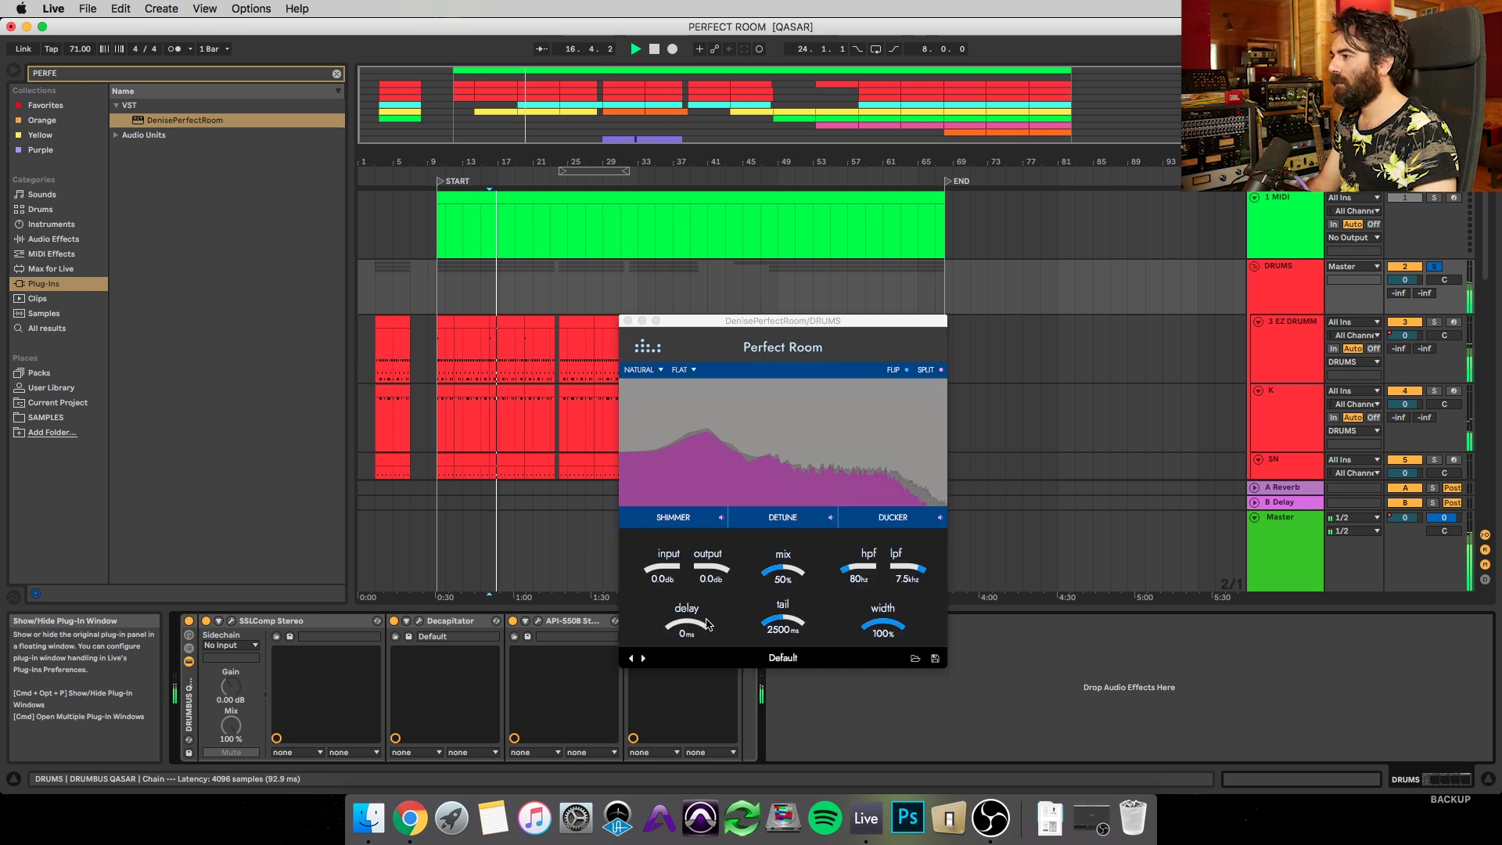
Audition the reverb on the drums with mix at 20%, lpf at 10.5 kHz and tail at 606 ms
{"action": "left_click_drag", "start_coordinate": [782, 571], "coordinate": [773, 592]}
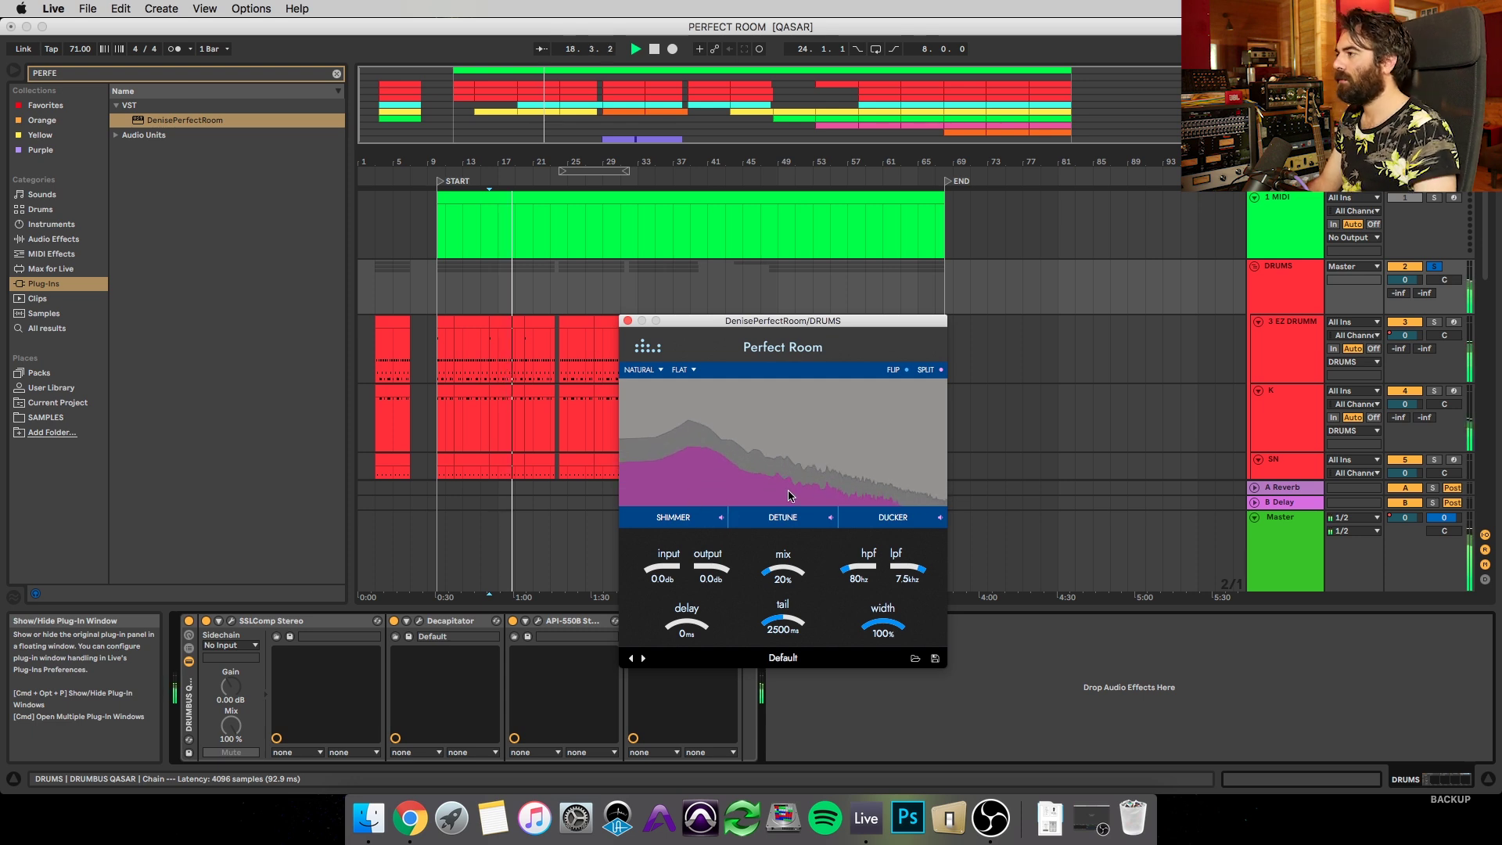
{"action": "left_click_drag", "start_coordinate": [924, 577], "coordinate": [924, 572]}
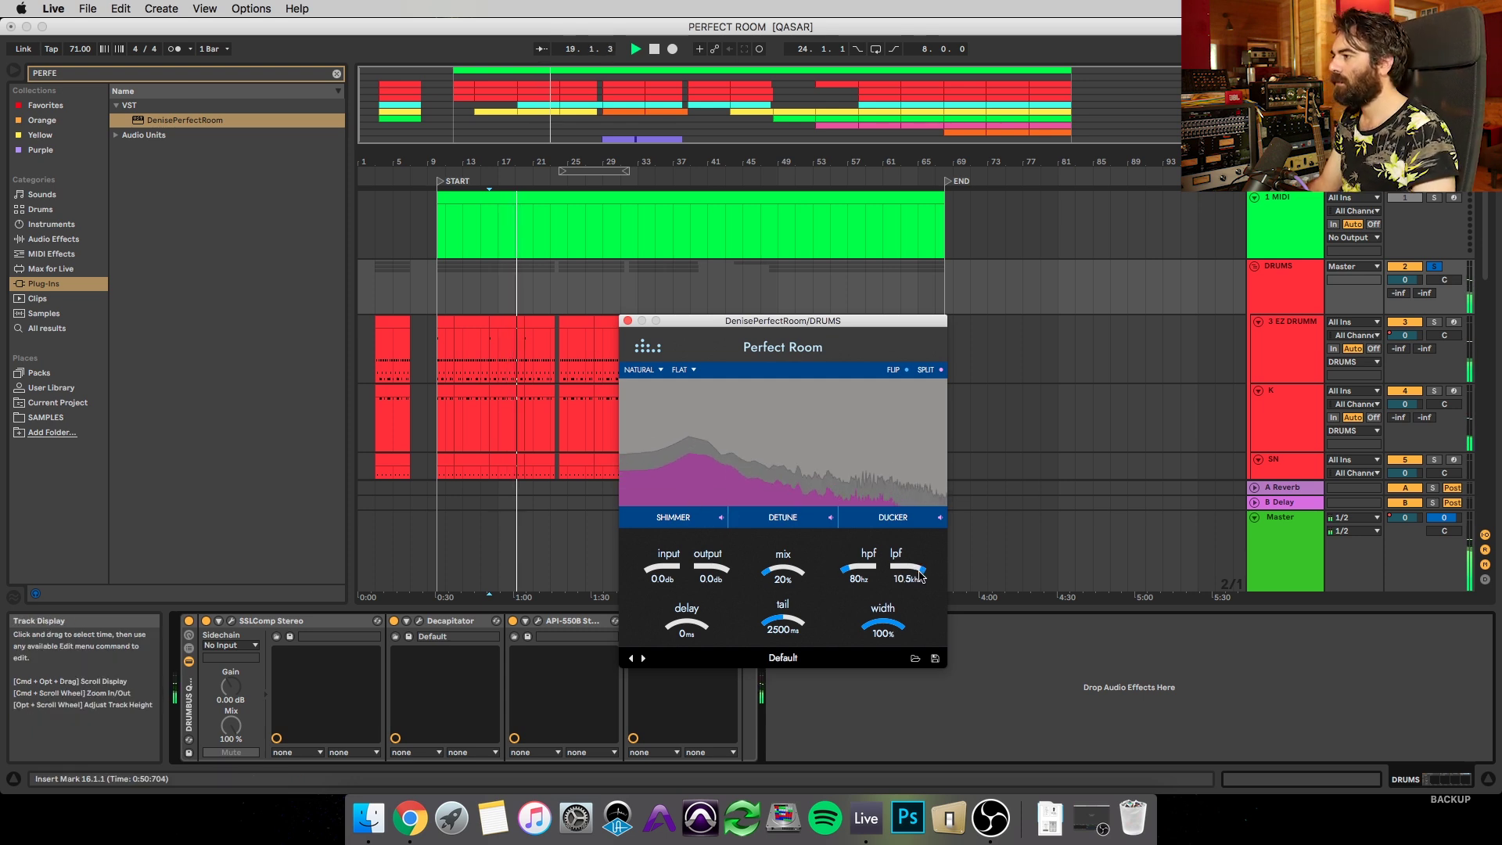
{"action": "left_click_drag", "start_coordinate": [771, 620], "coordinate": [767, 656]}
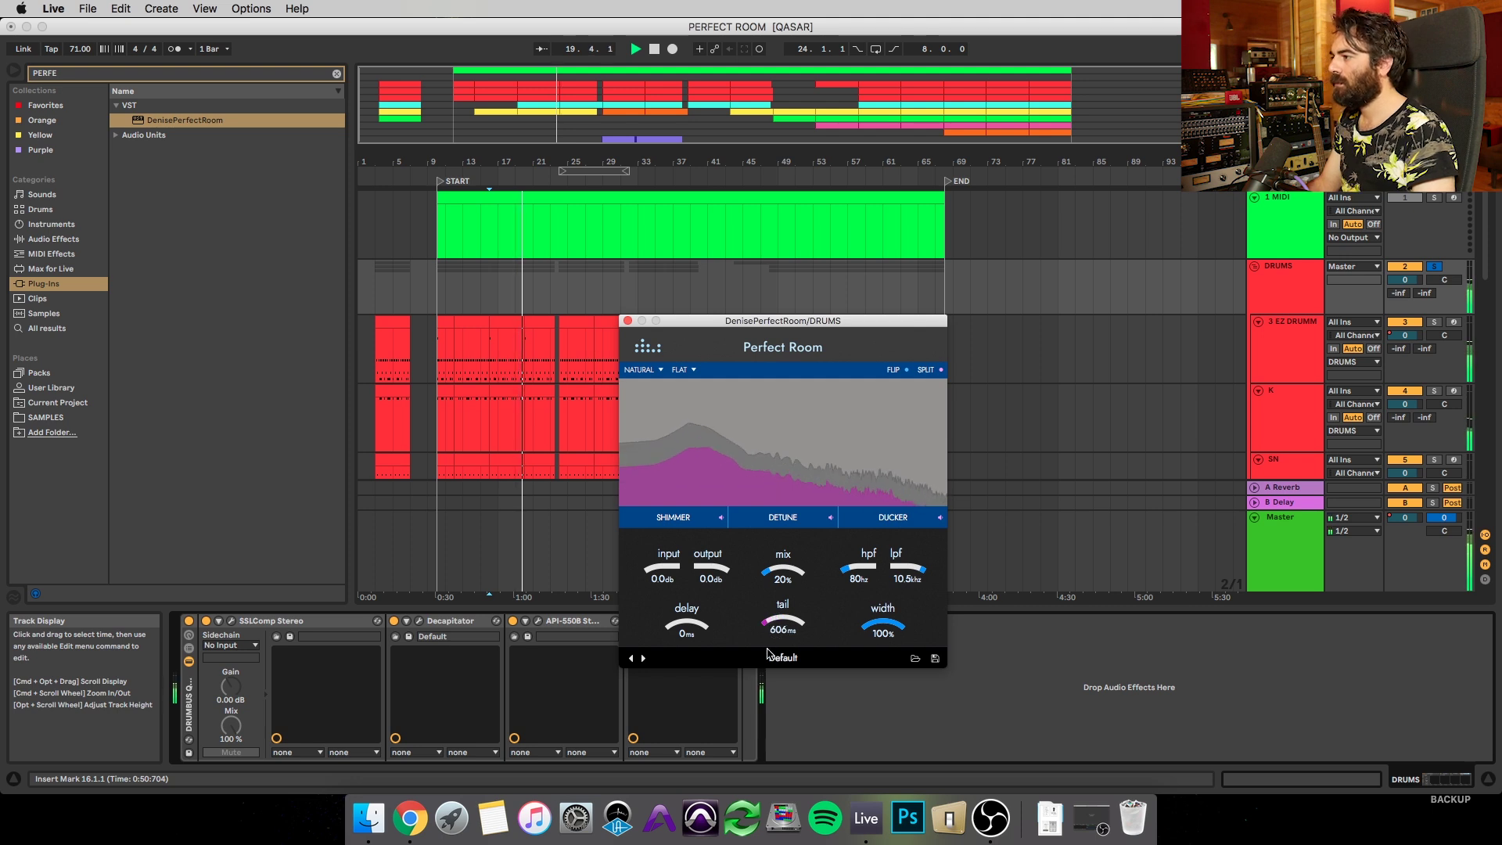
Audition the drum reverb with mix at 44% and tail at 828 ms, and delete the plug-in from the DRUMS group
{"action": "left_click_drag", "start_coordinate": [776, 625], "coordinate": [780, 556]}
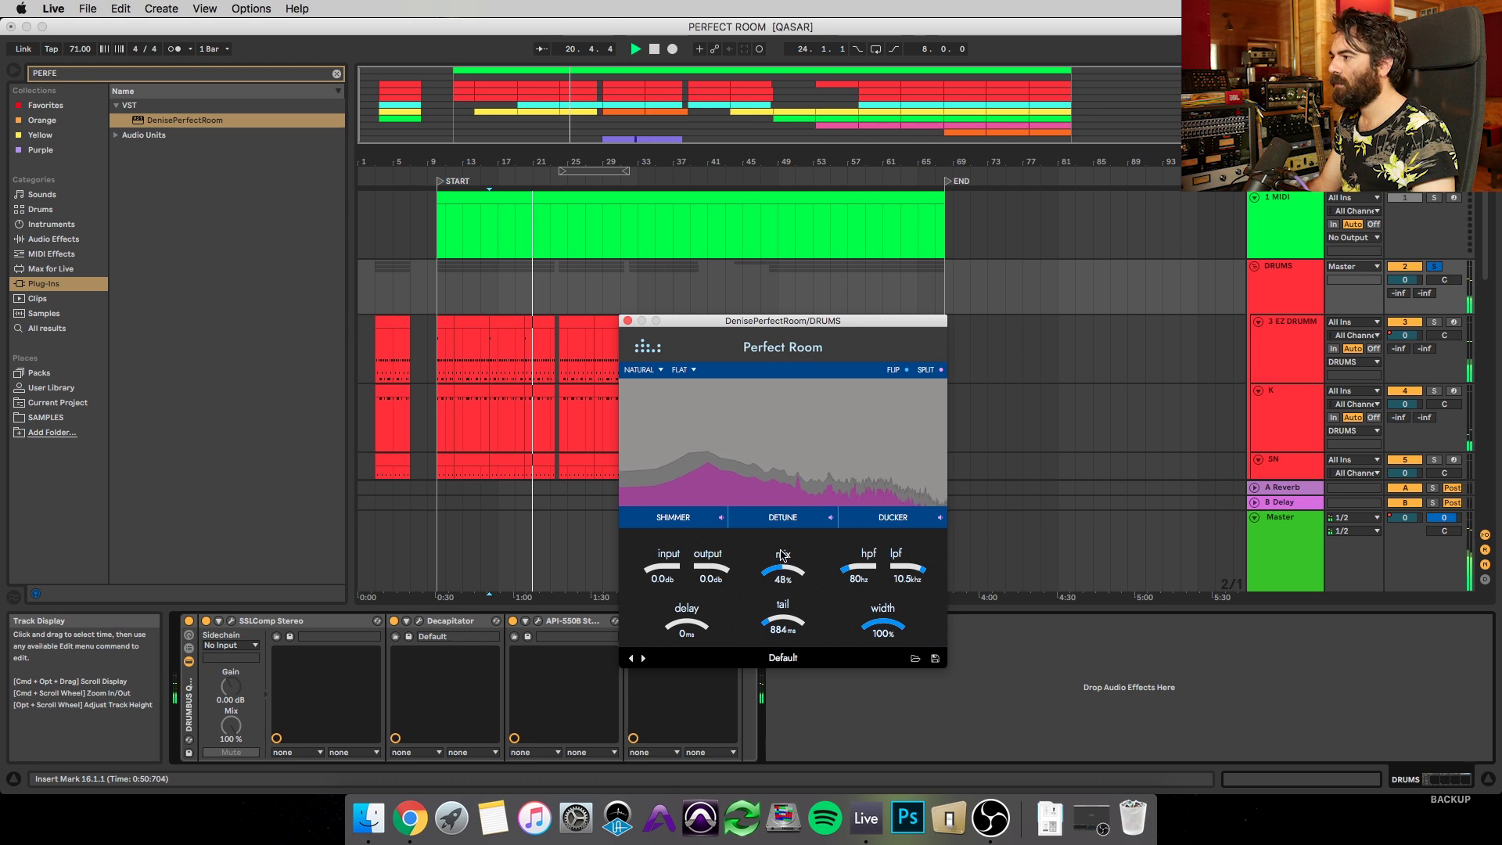
{"action": "left_click_drag", "start_coordinate": [773, 622], "coordinate": [773, 625]}
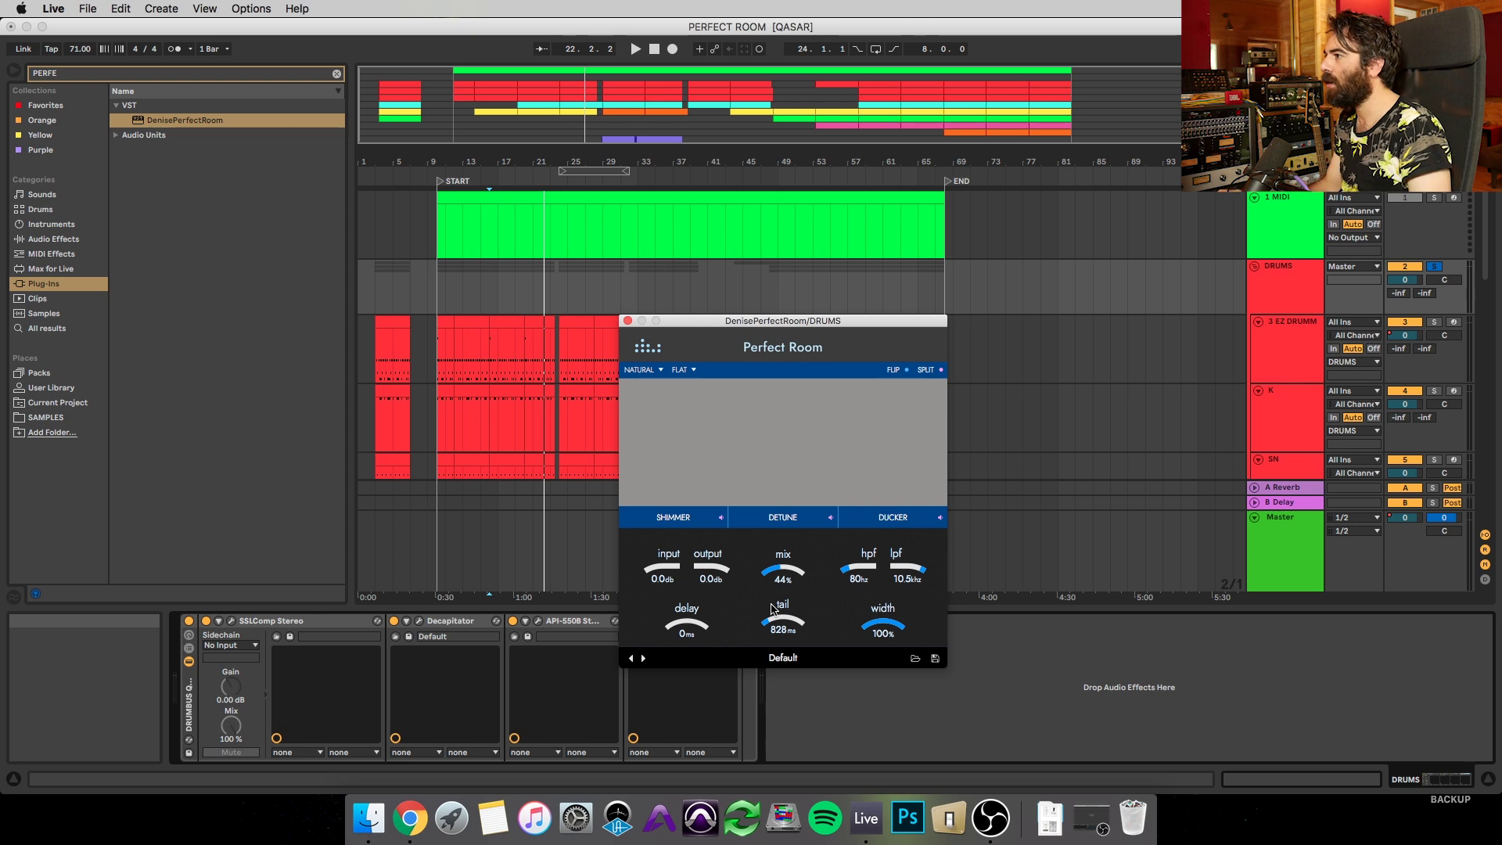
{"action": "left_click", "coordinate": [627, 322]}
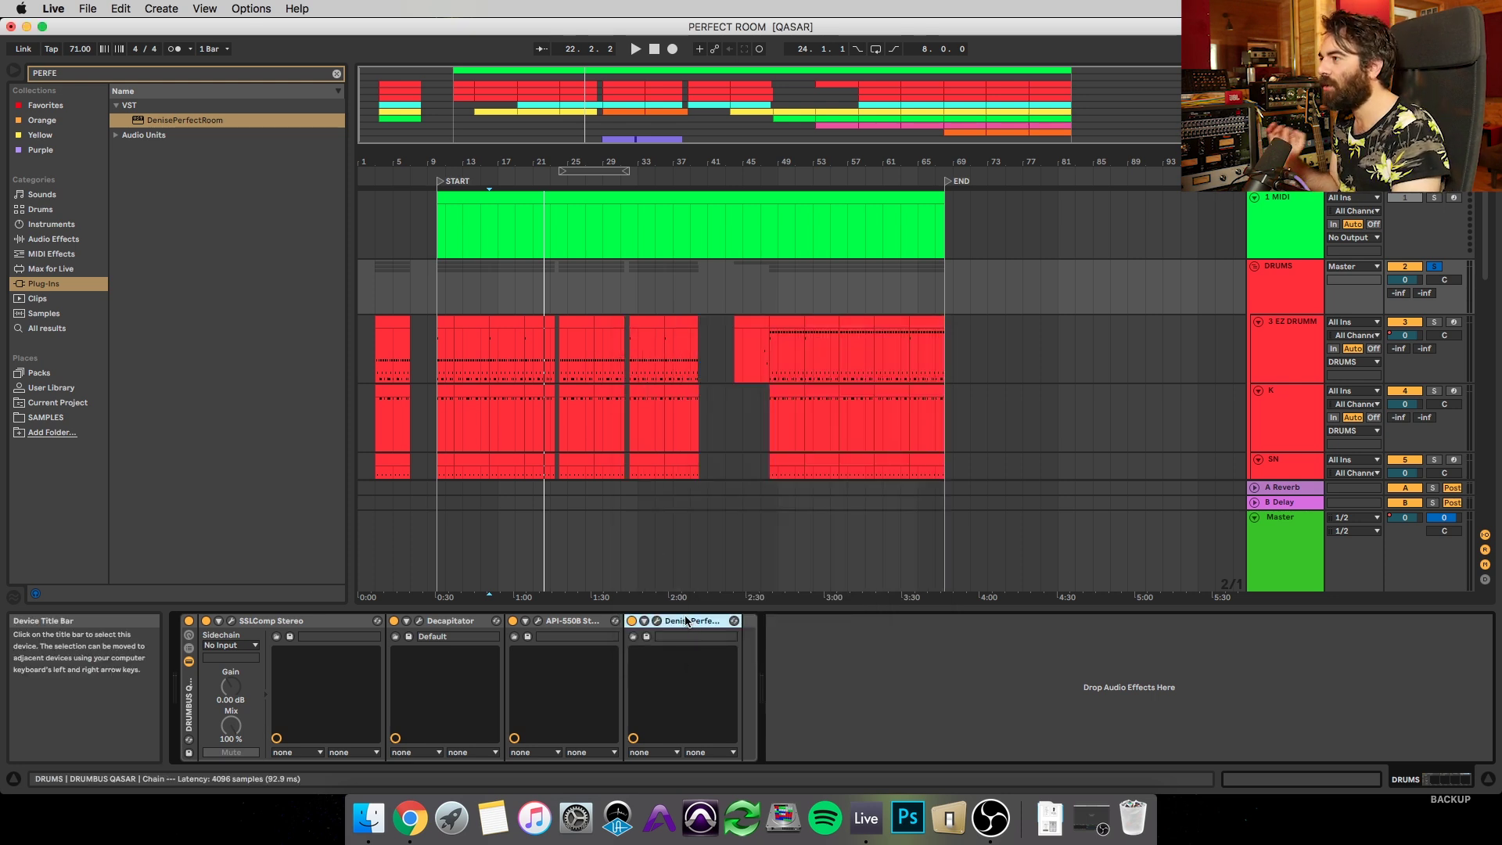
{"action": "key", "text": "Delete"}
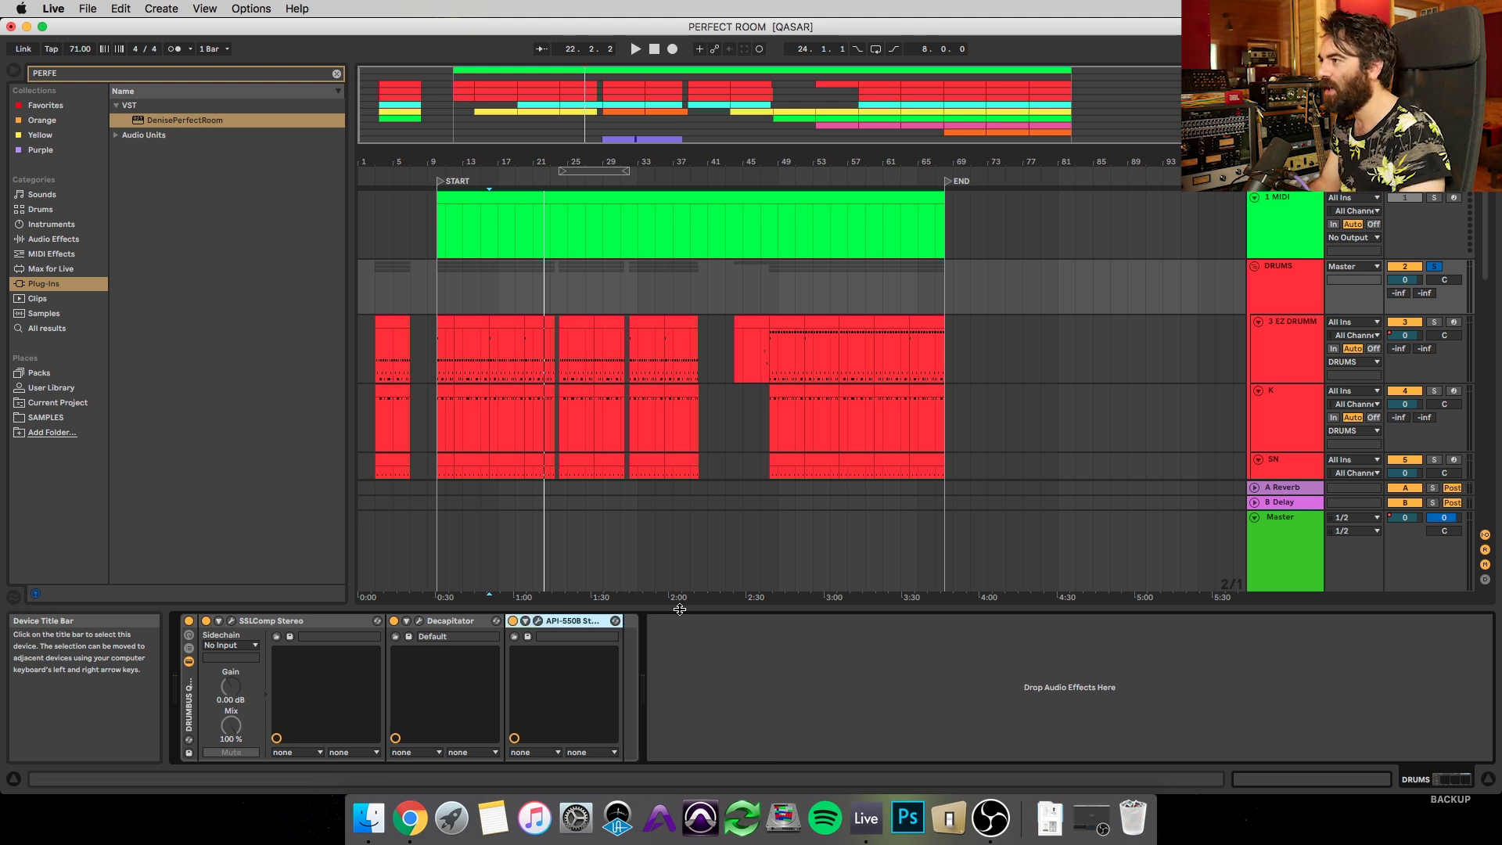
Set the playback start at bar 24 on the BASS track and solo that track
{"action": "scroll", "coordinate": [778, 481], "scroll_direction": "down", "scroll_amount": 5}
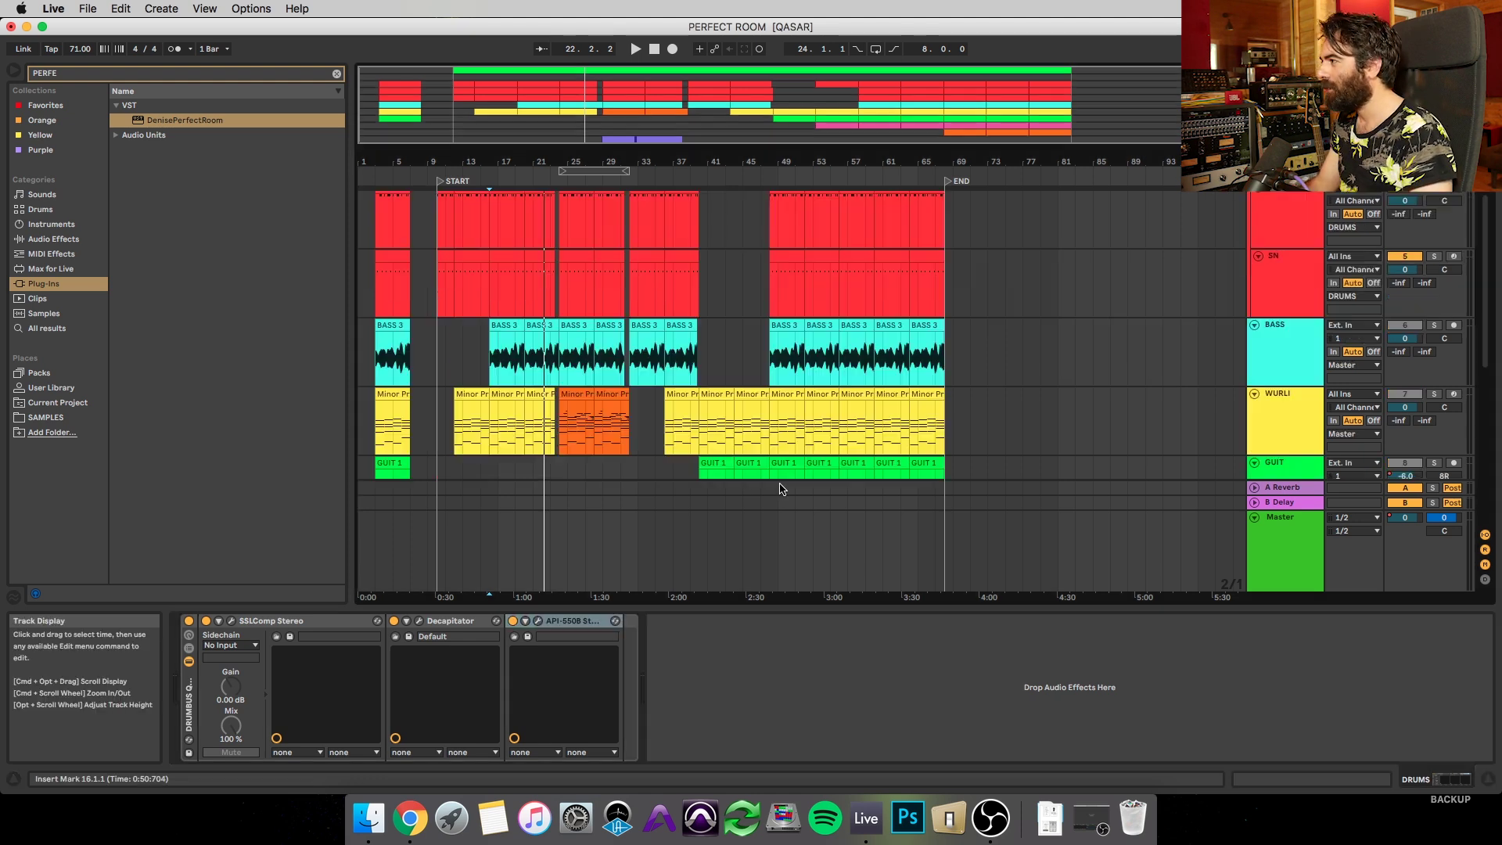
{"action": "left_click", "coordinate": [564, 352]}
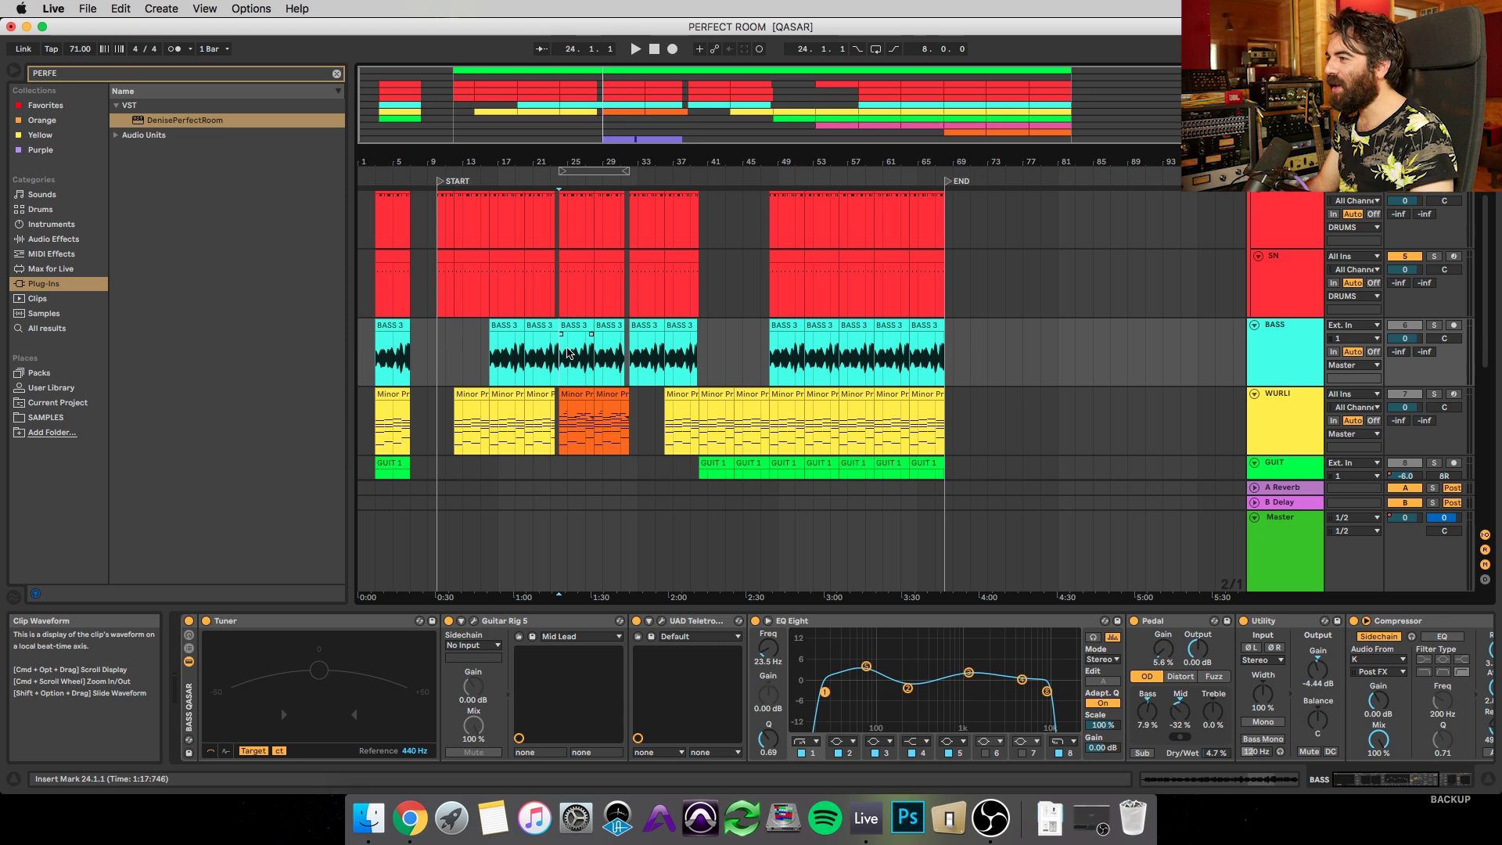
{"action": "scroll", "coordinate": [1009, 345], "scroll_direction": "down", "scroll_amount": 1}
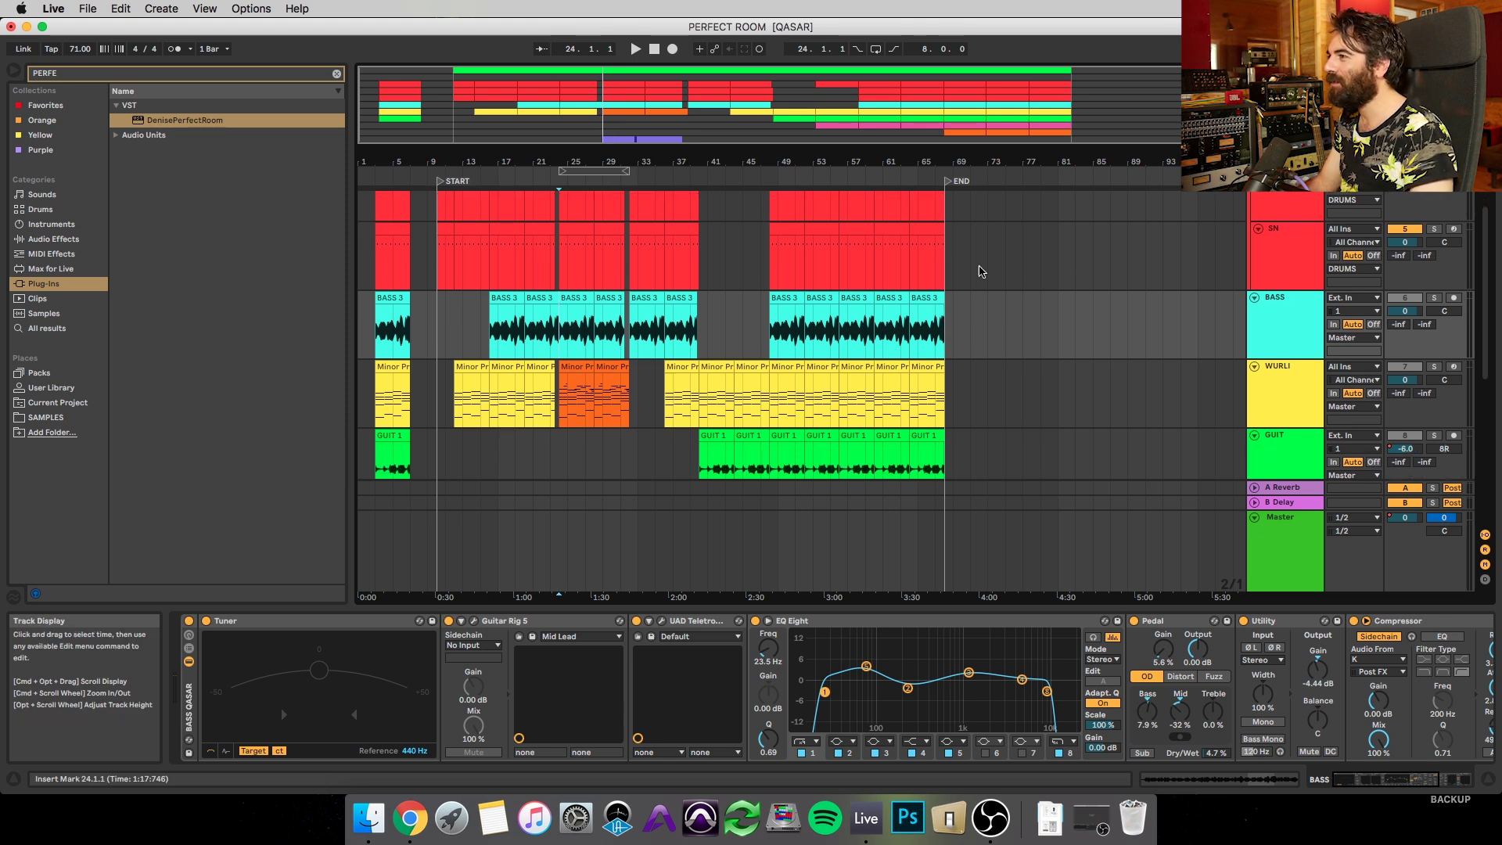
{"action": "left_click", "coordinate": [1270, 302]}
{"action": "scroll", "coordinate": [798, 300], "scroll_direction": "down", "scroll_amount": 2}
{"action": "scroll", "coordinate": [618, 374], "scroll_direction": "up", "scroll_amount": 1}
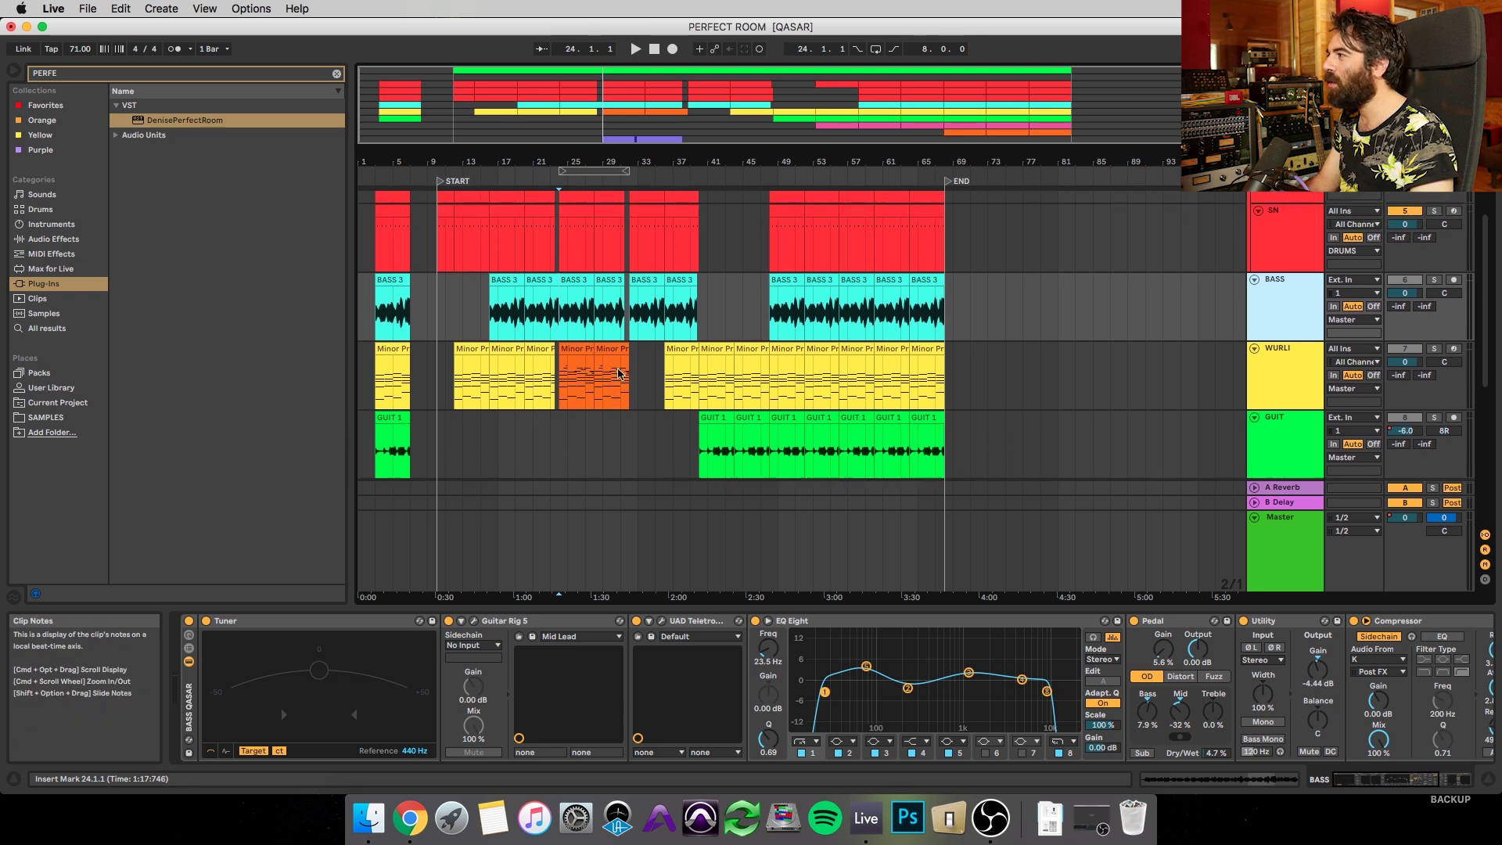
{"action": "left_click", "coordinate": [1434, 279]}
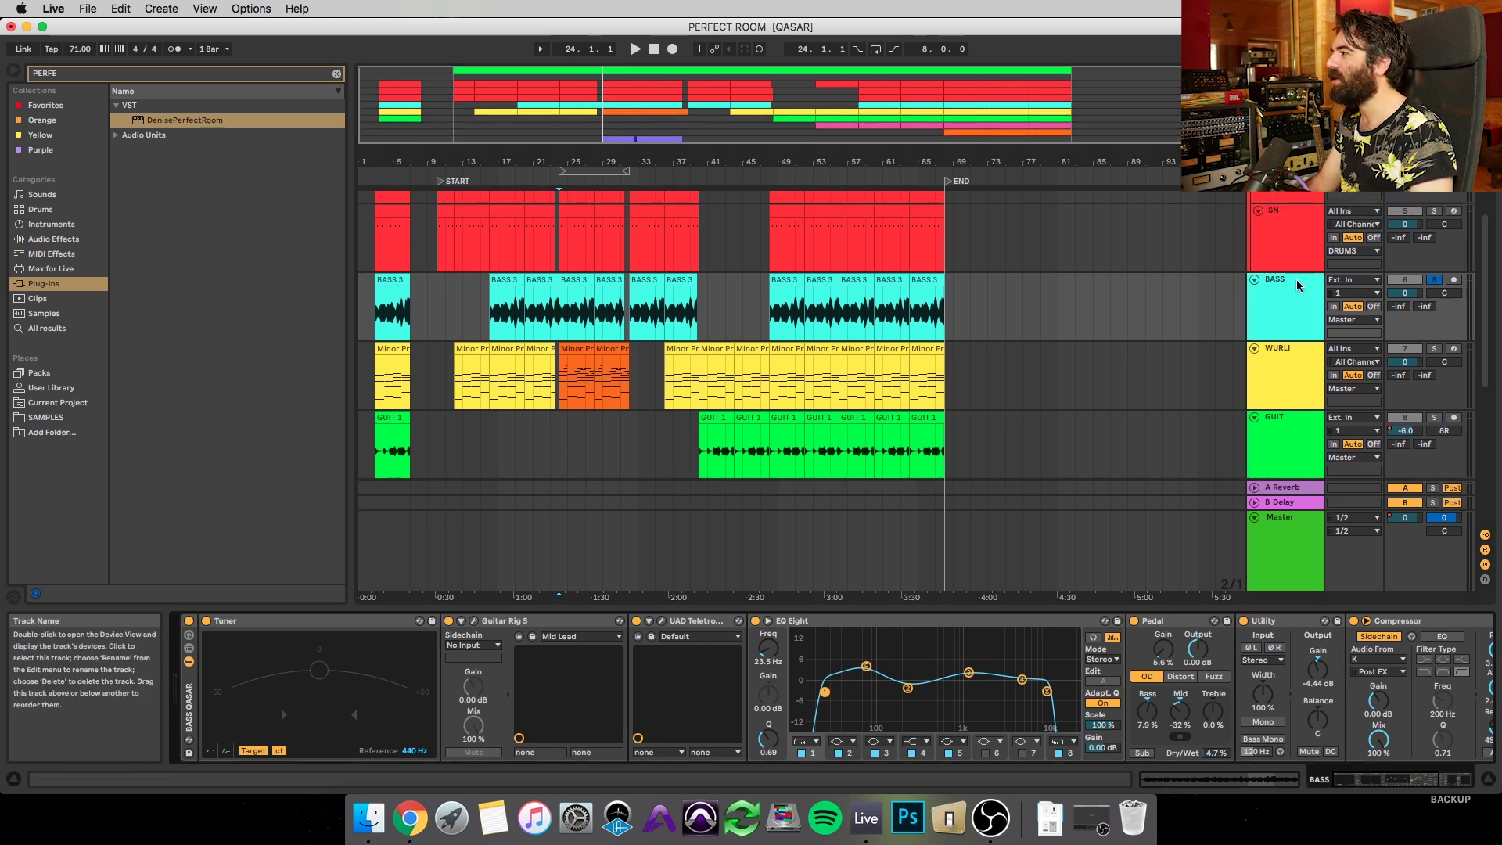
Start playback and add DenisePerfectRoom at the end of the BASS track's effect chain
{"action": "scroll", "coordinate": [1297, 676], "scroll_direction": "right", "scroll_amount": 5}
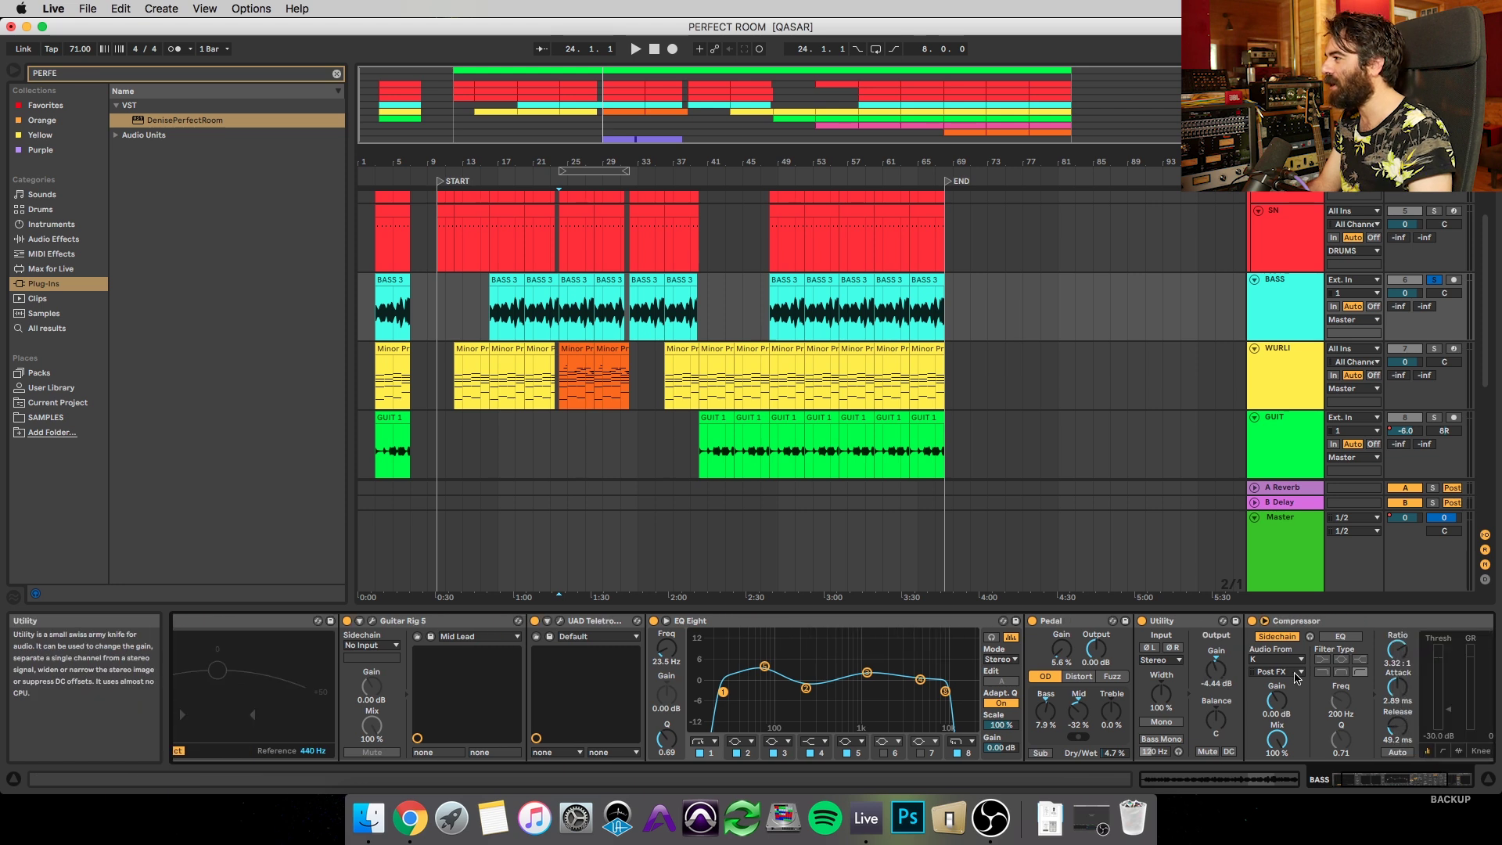
{"action": "scroll", "coordinate": [1298, 676], "scroll_direction": "right", "scroll_amount": 2}
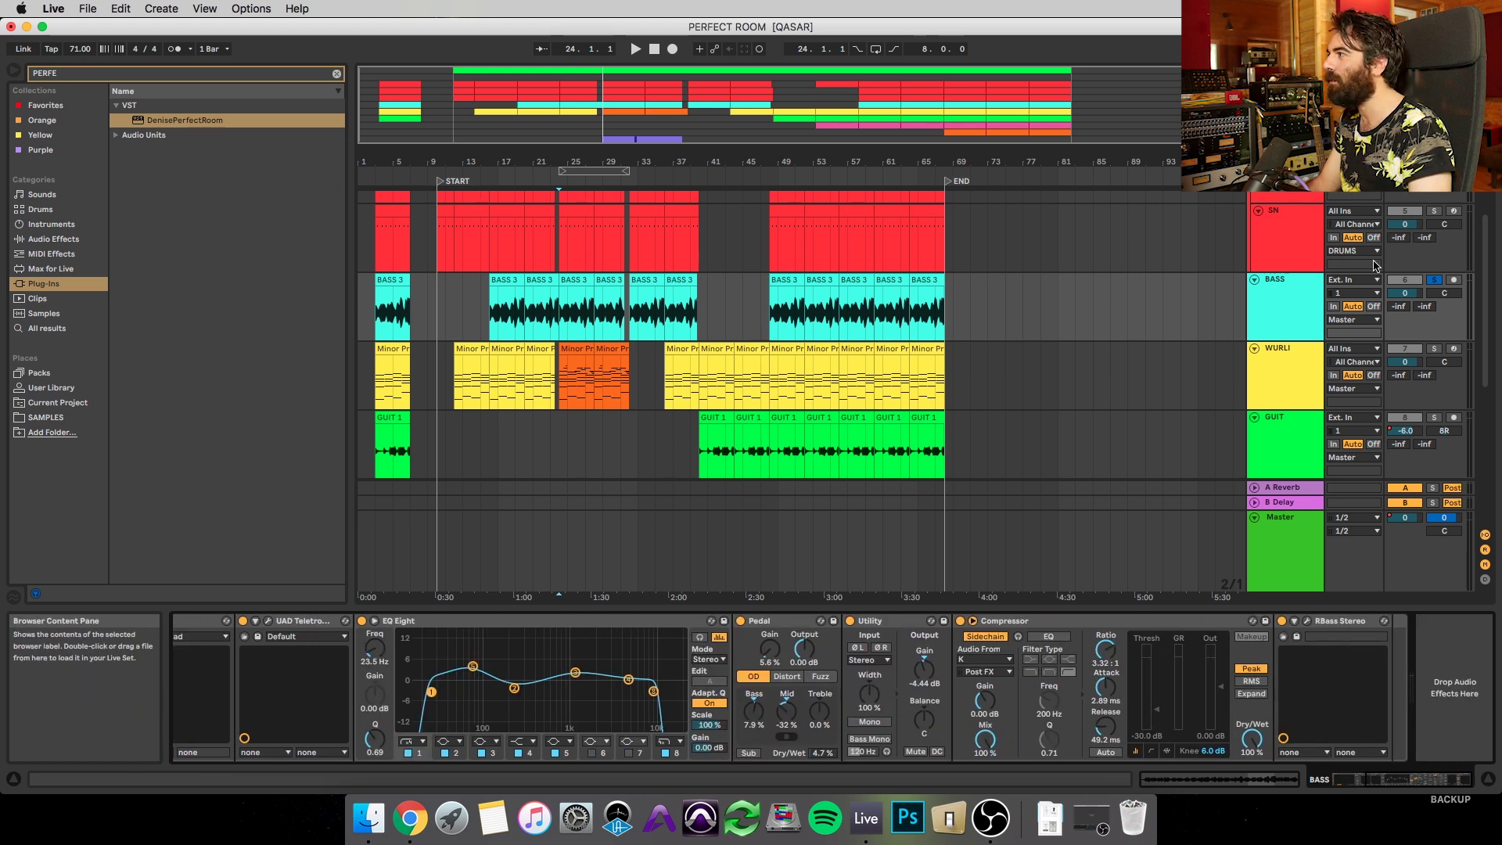
{"action": "key", "text": "space"}
{"action": "left_click_drag", "start_coordinate": [180, 120], "coordinate": [1385, 657]}
Audition the reverb on the bass, bringing its tail to 551 ms, mix to 38% and input to 3.7 dB
{"action": "left_click_drag", "start_coordinate": [812, 618], "coordinate": [771, 651]}
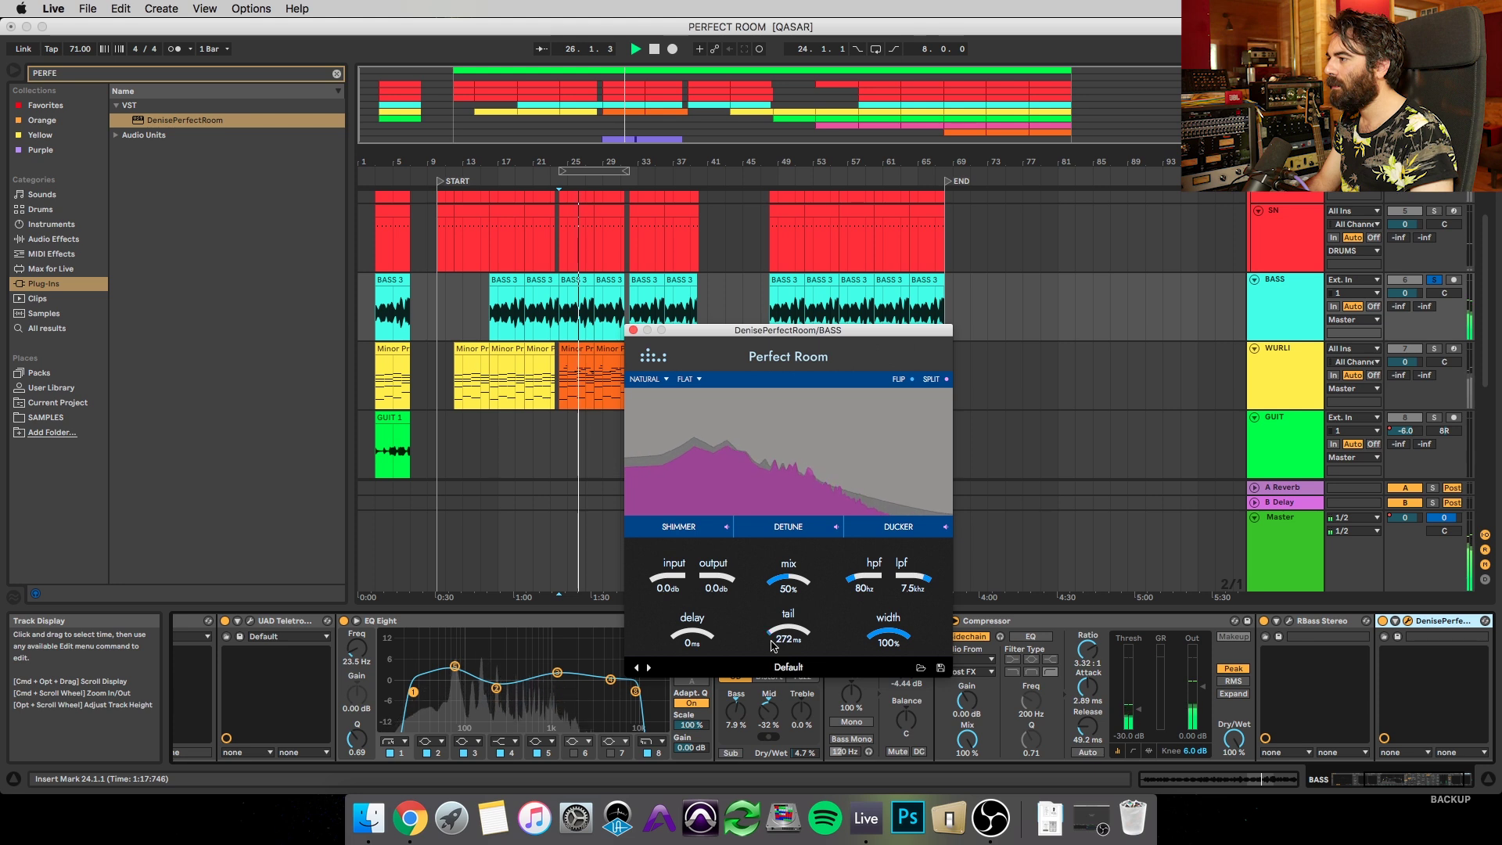
{"action": "left_click", "coordinate": [768, 630]}
{"action": "left_click_drag", "start_coordinate": [768, 635], "coordinate": [770, 632]}
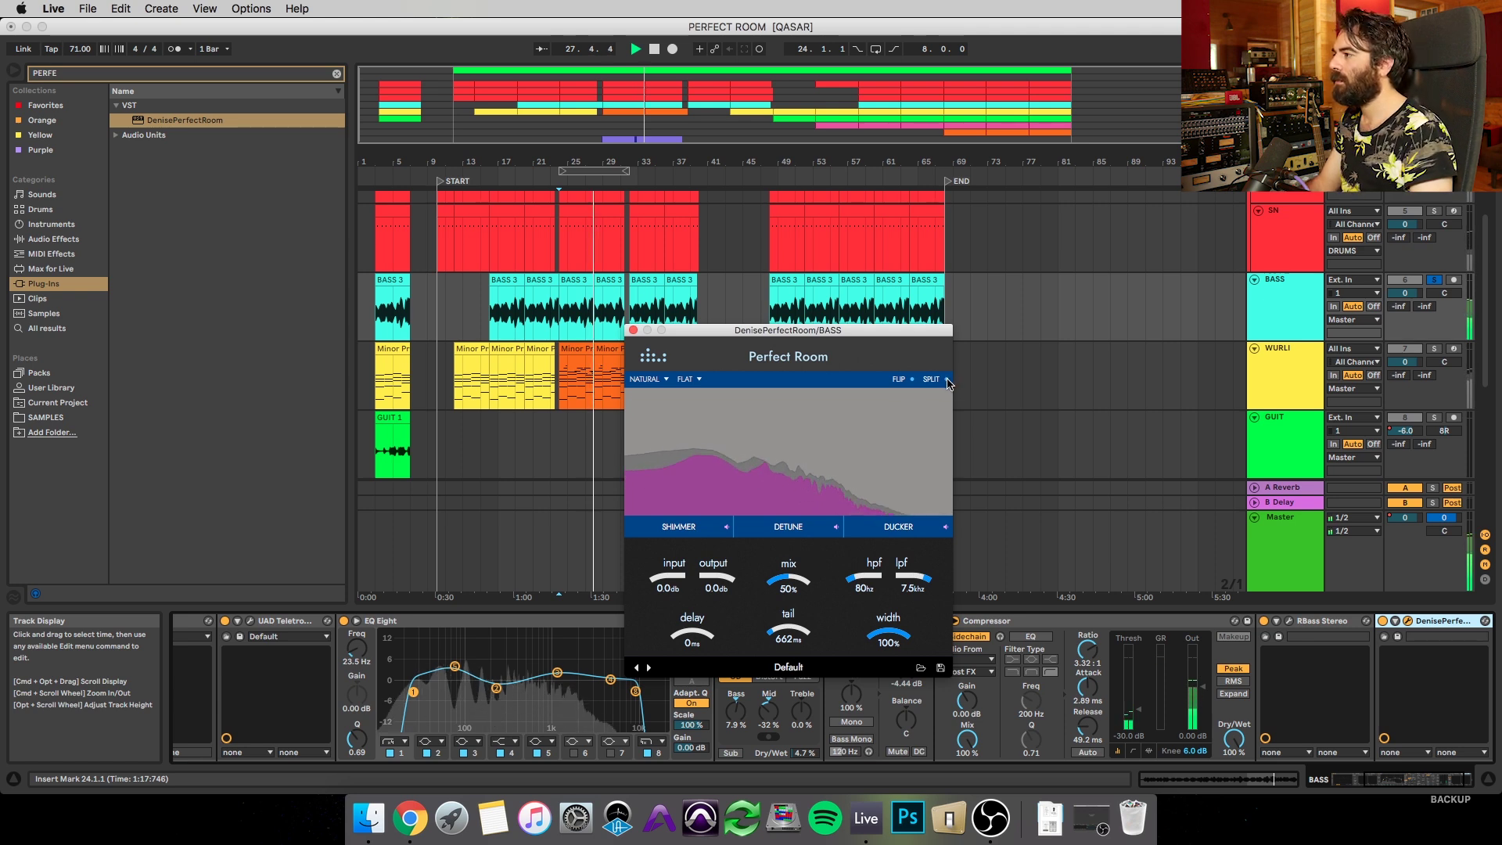
{"action": "left_click_drag", "start_coordinate": [777, 643], "coordinate": [775, 645]}
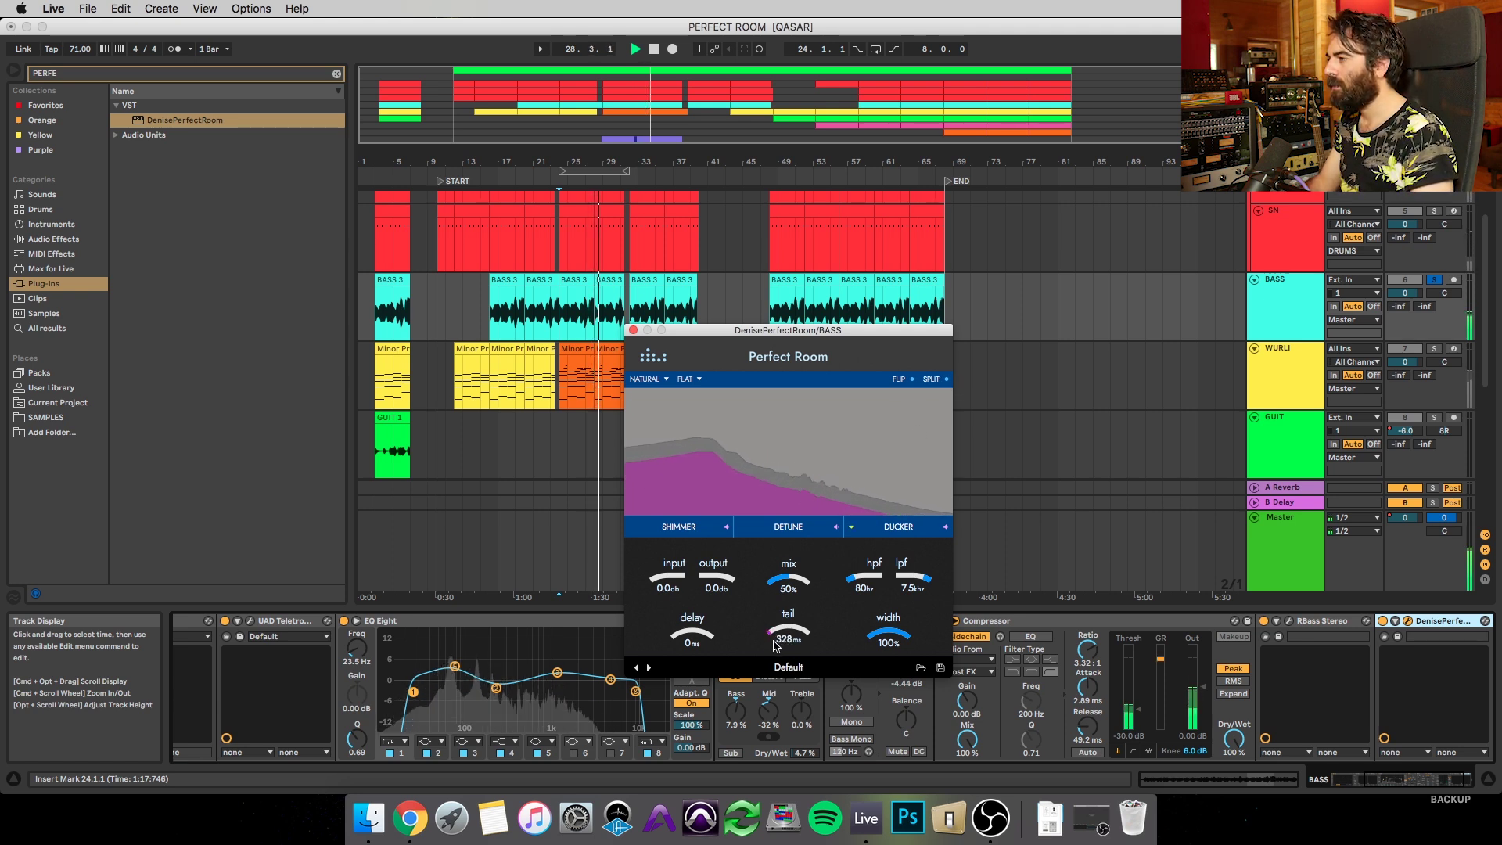
{"action": "left_click_drag", "start_coordinate": [783, 590], "coordinate": [802, 612]}
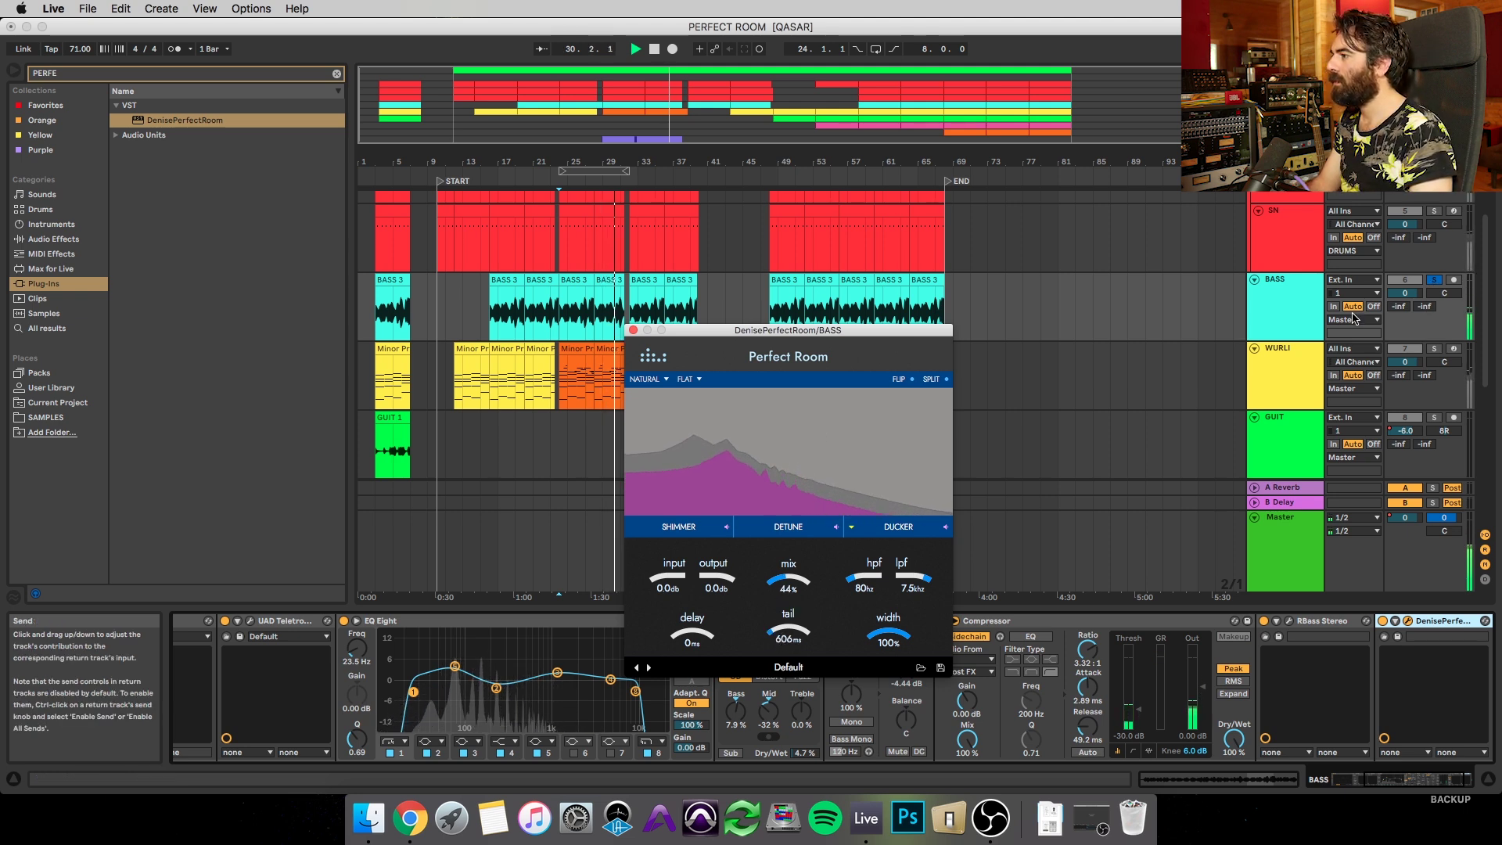
{"action": "left_click_drag", "start_coordinate": [774, 639], "coordinate": [777, 638]}
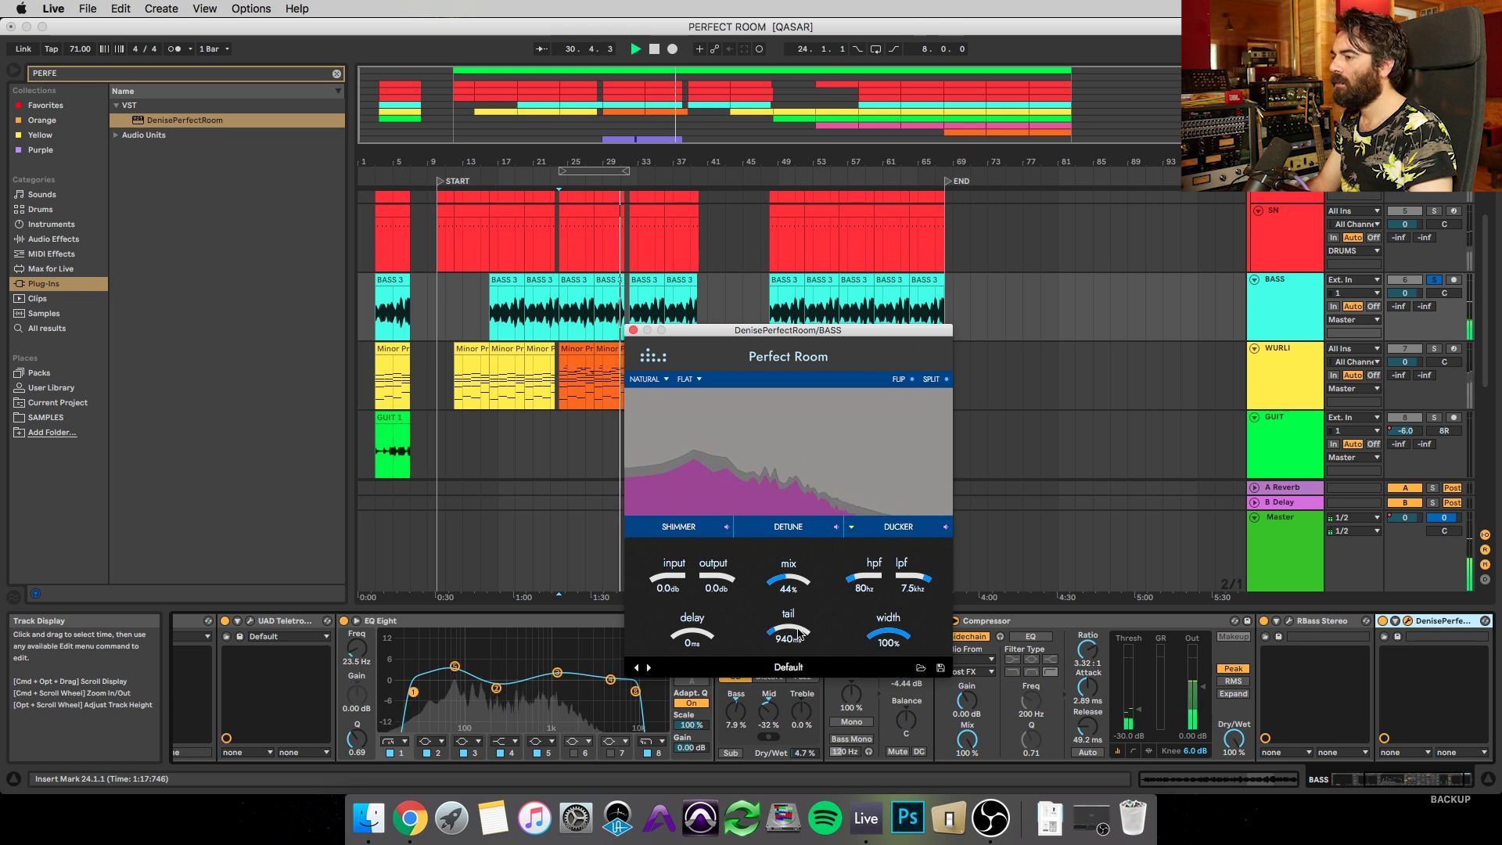
{"action": "left_click_drag", "start_coordinate": [796, 634], "coordinate": [783, 644]}
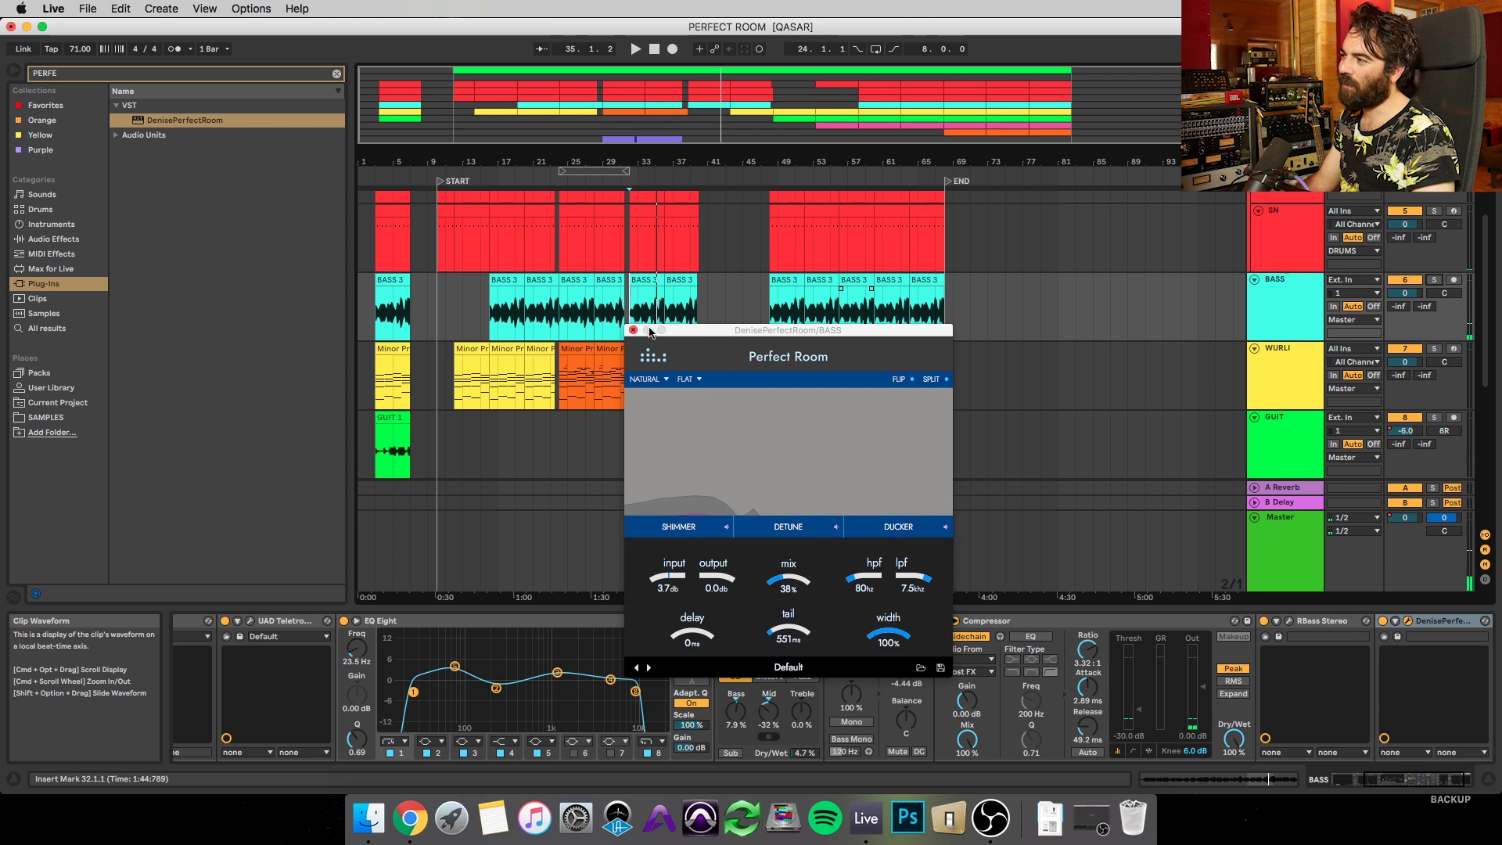
Close the bass reverb's plug-in window and deactivate DenisePerfectRoom on the BASS track
{"action": "left_click_drag", "start_coordinate": [725, 335], "coordinate": [931, 336]}
{"action": "left_click", "coordinate": [839, 331]}
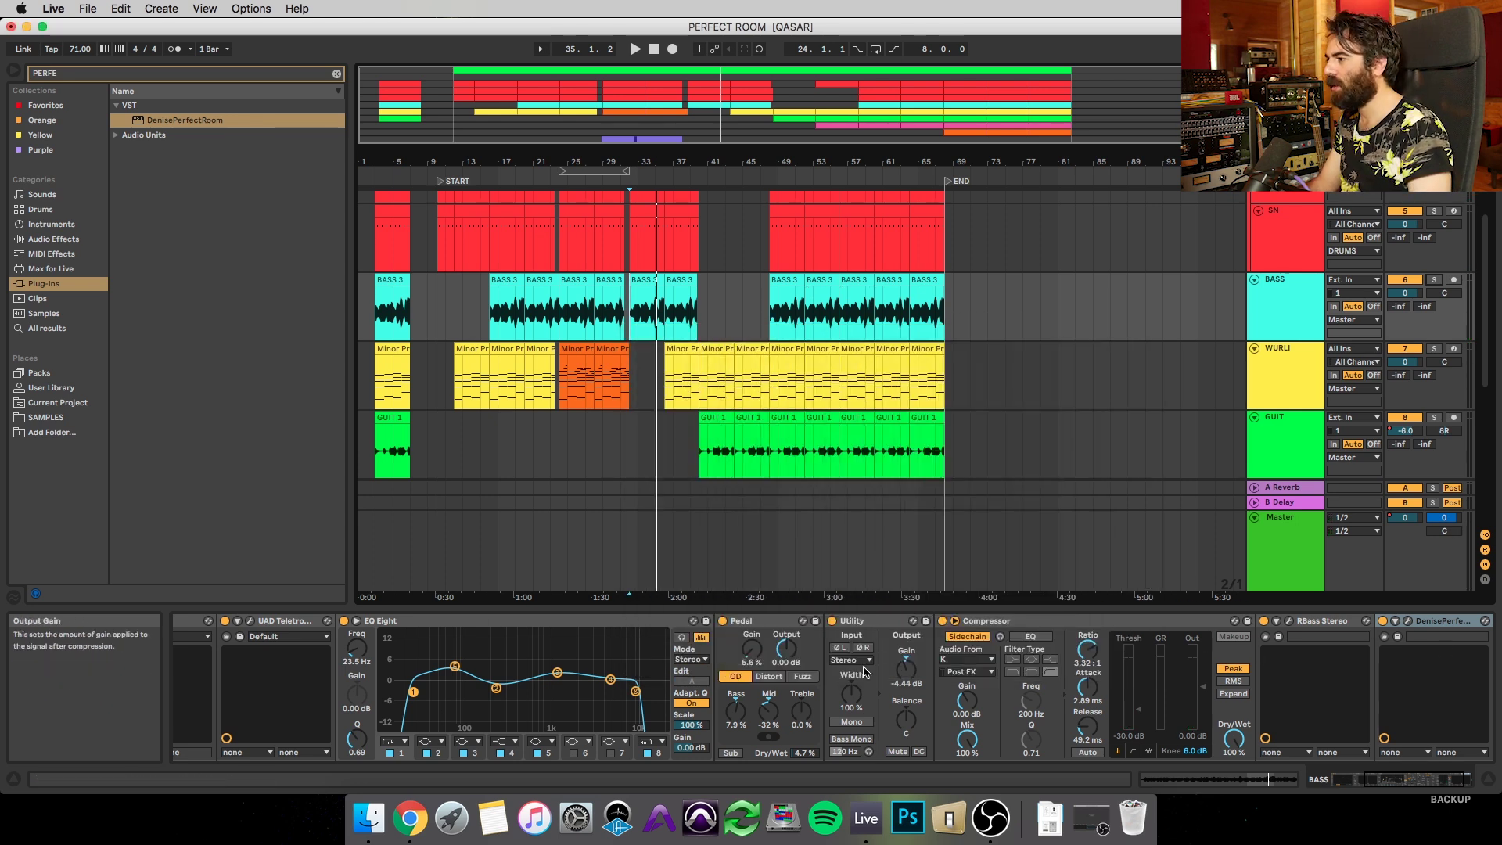
{"action": "left_click", "coordinate": [1420, 626]}
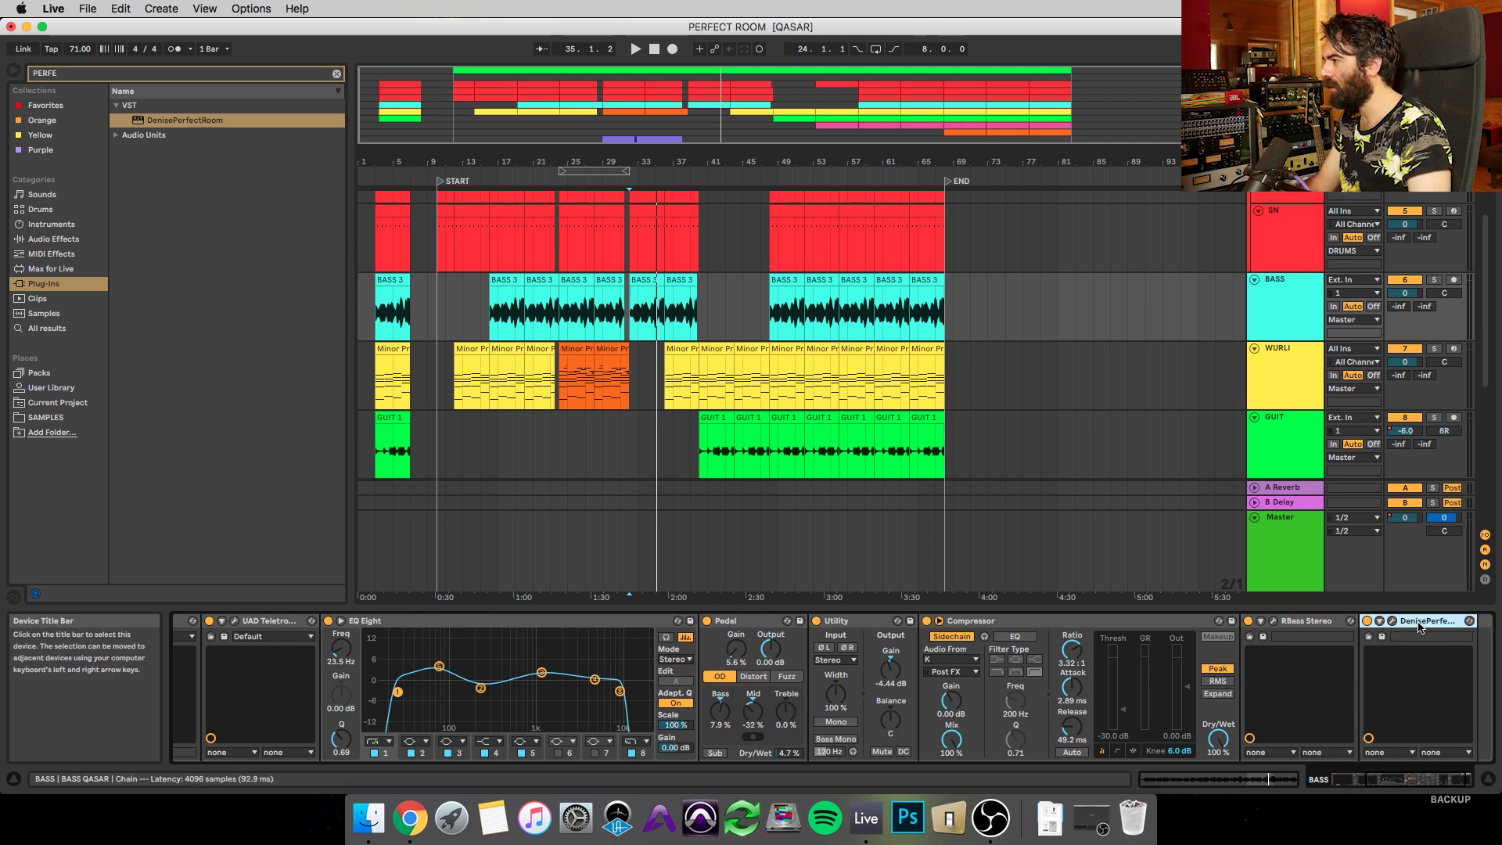
{"action": "left_click", "coordinate": [1367, 621]}
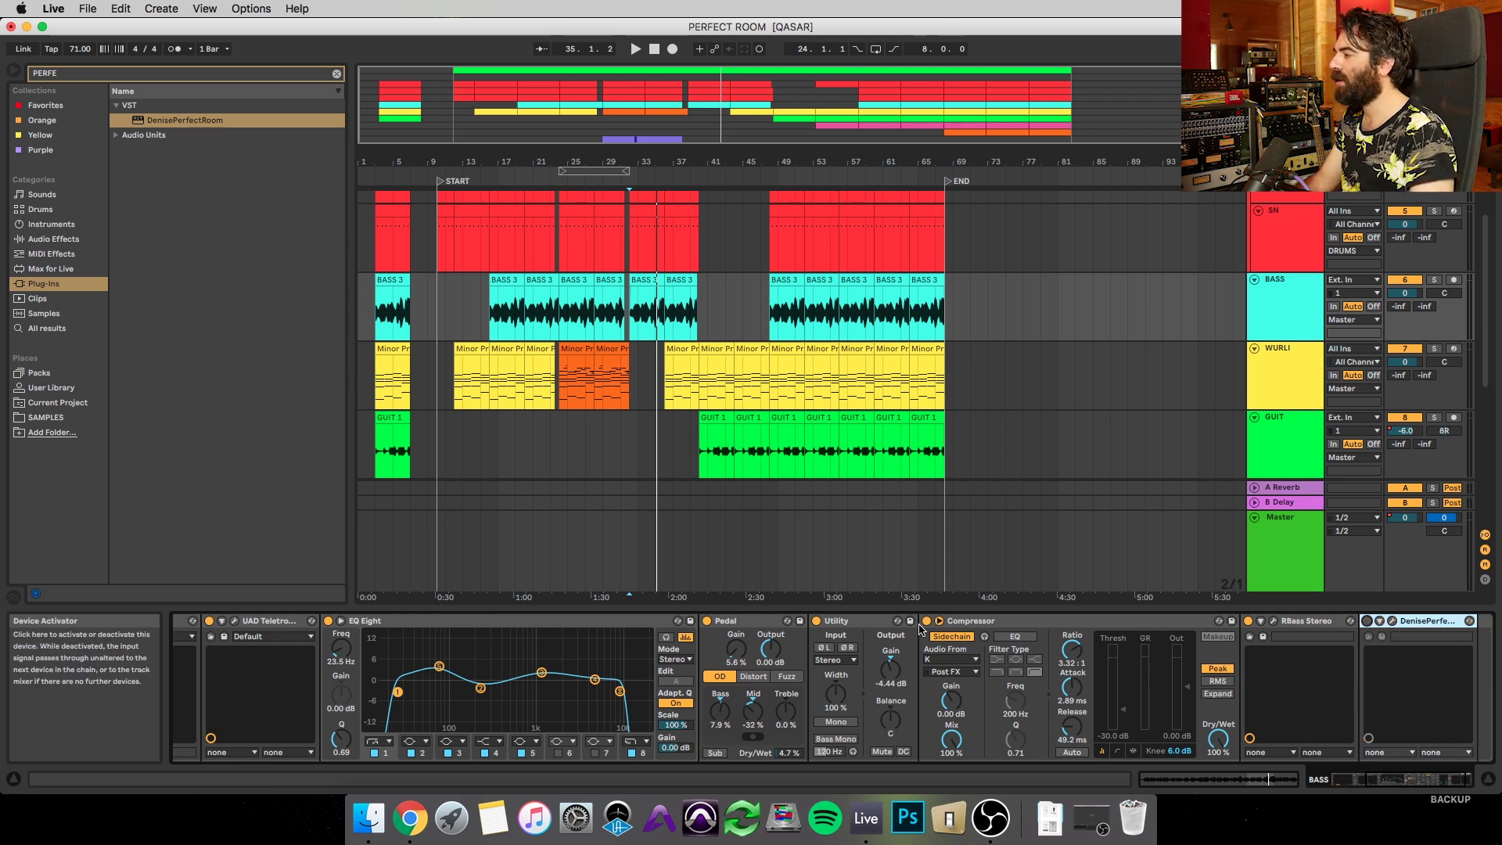
Examine the spring reverb in the BASS track's Guitar Rig 5, listening to the bass soloed and in the full mix
{"action": "scroll", "coordinate": [548, 689], "scroll_direction": "left", "scroll_amount": 5}
{"action": "left_click", "coordinate": [448, 628]}
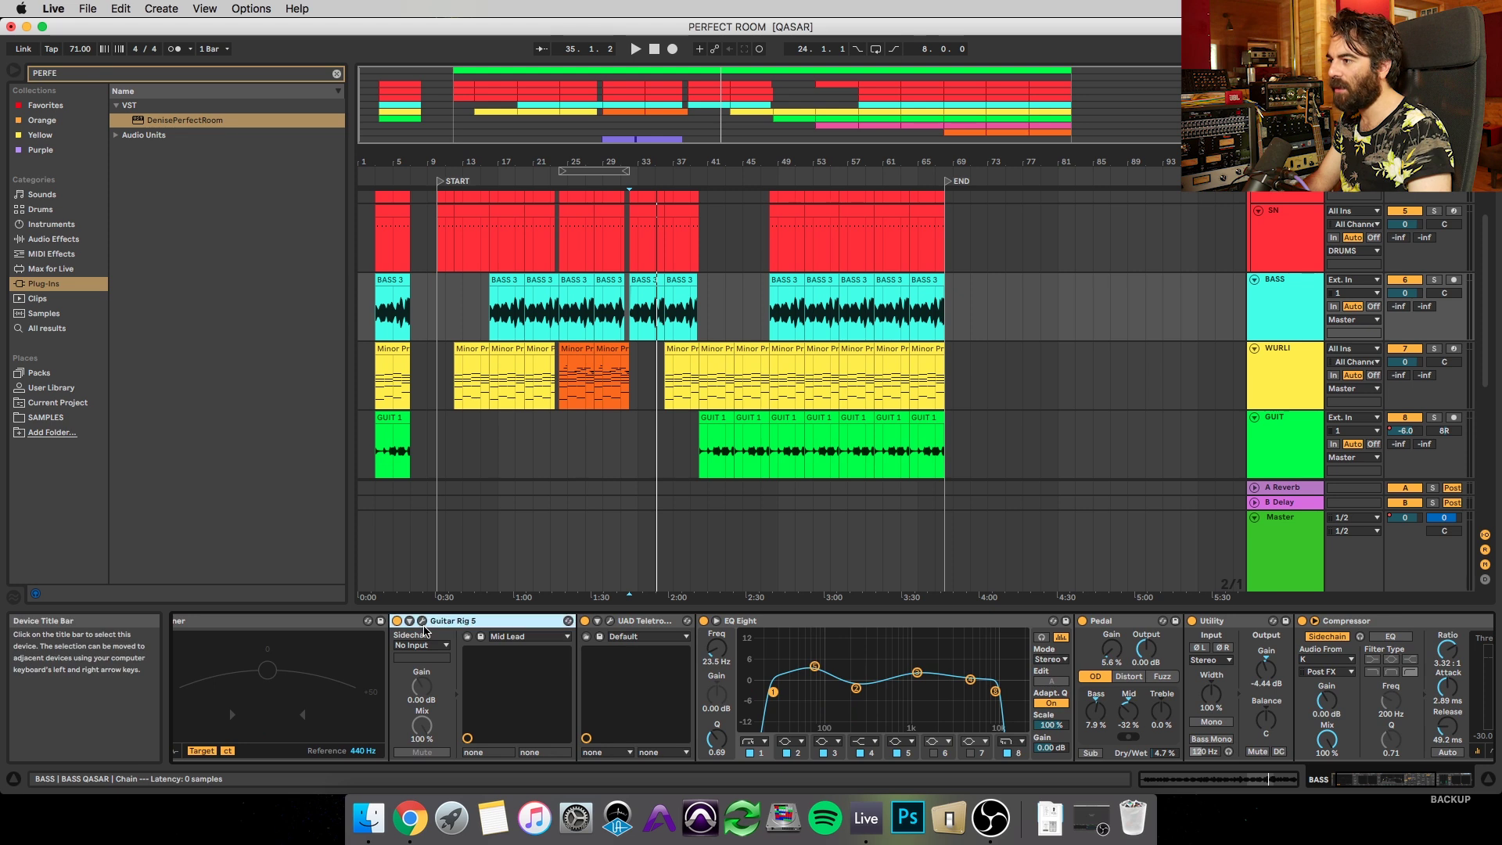
{"action": "left_click", "coordinate": [422, 621]}
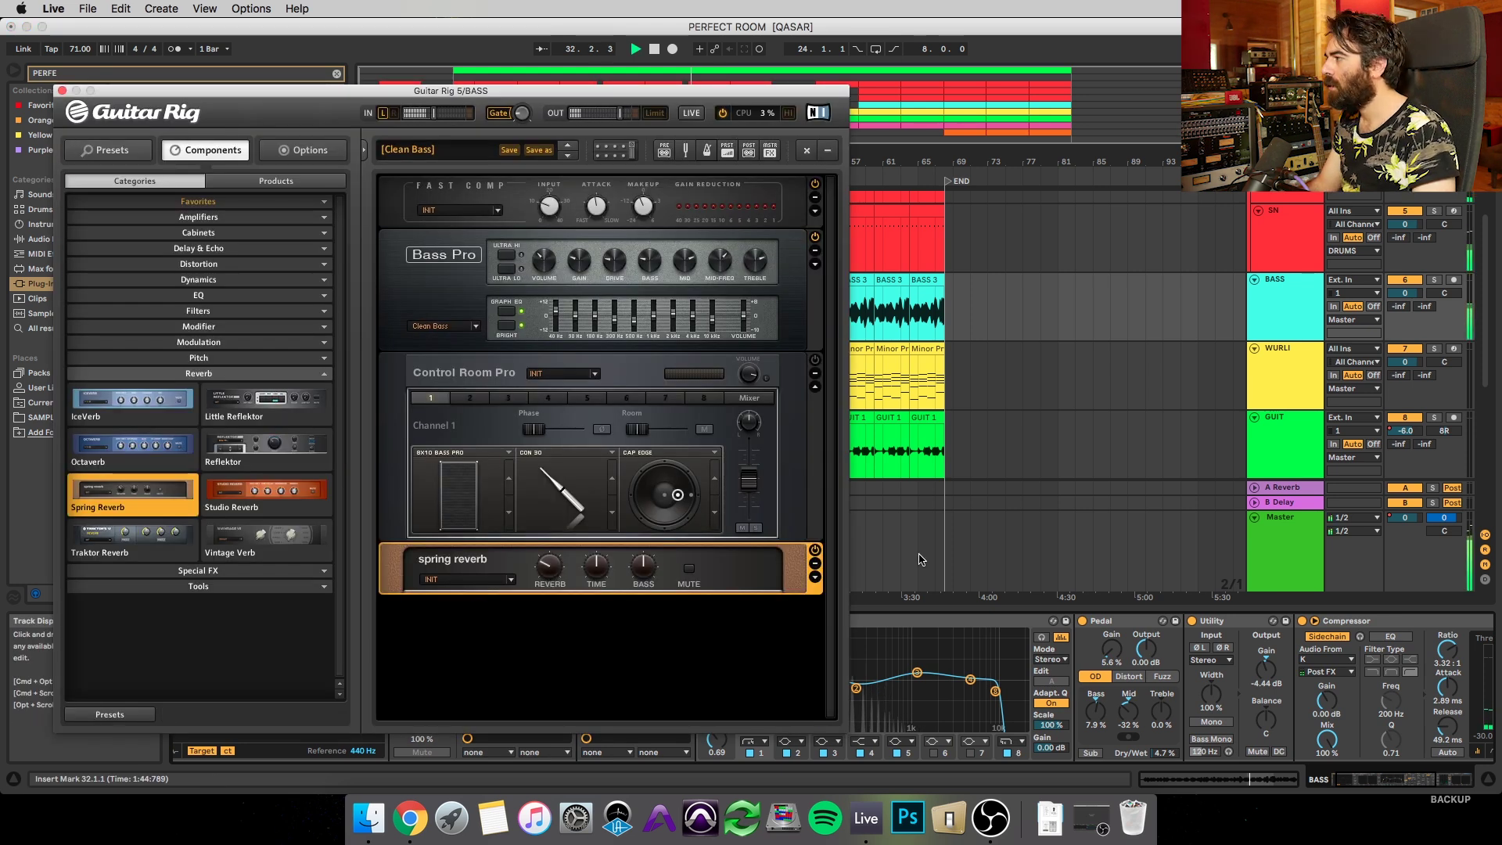
{"action": "left_click", "coordinate": [1434, 279]}
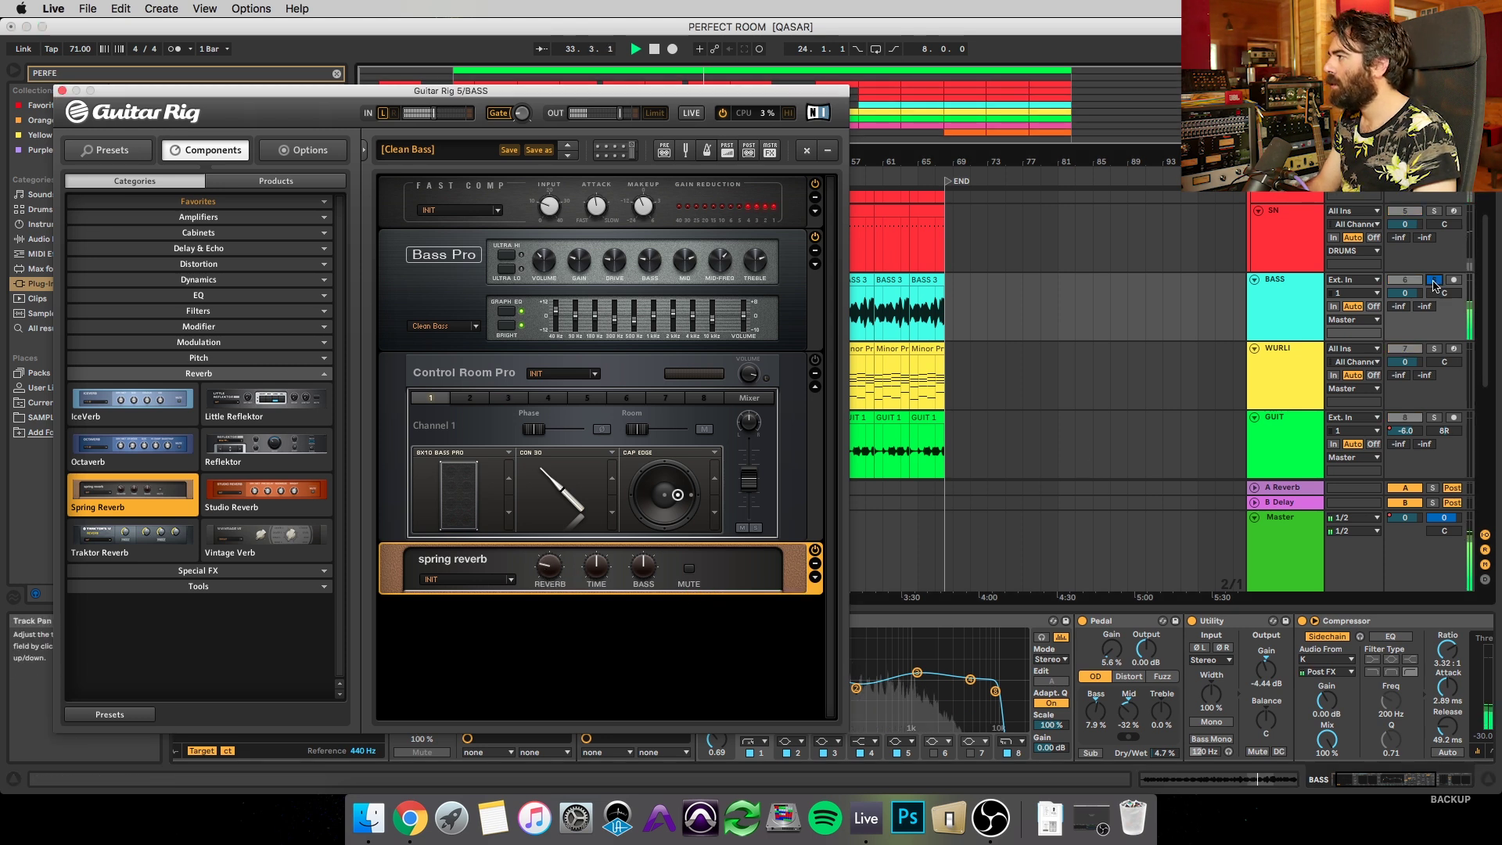
{"action": "left_click", "coordinate": [1434, 282]}
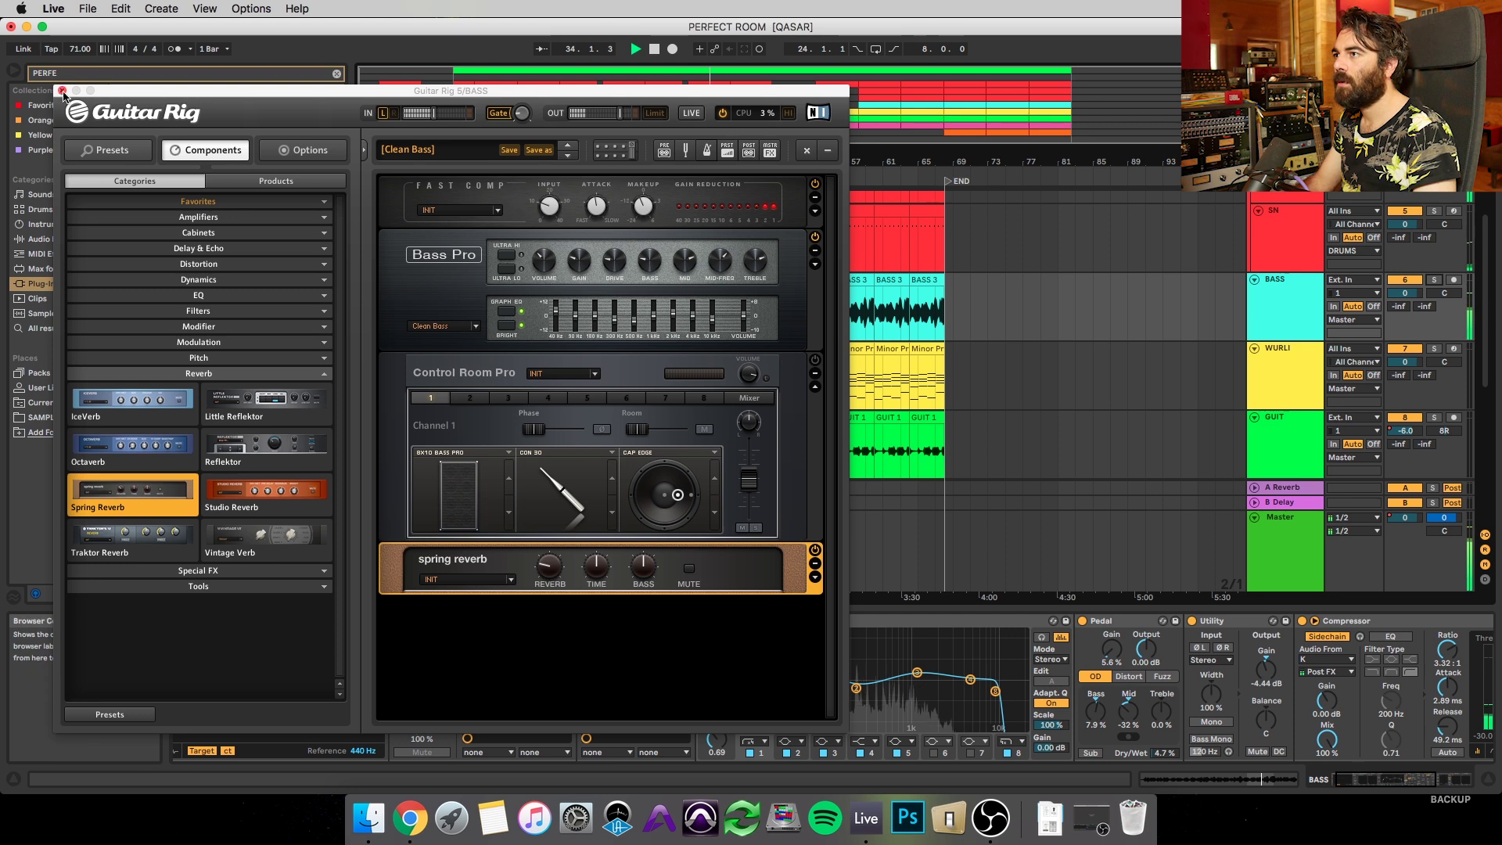
{"action": "left_click", "coordinate": [61, 91]}
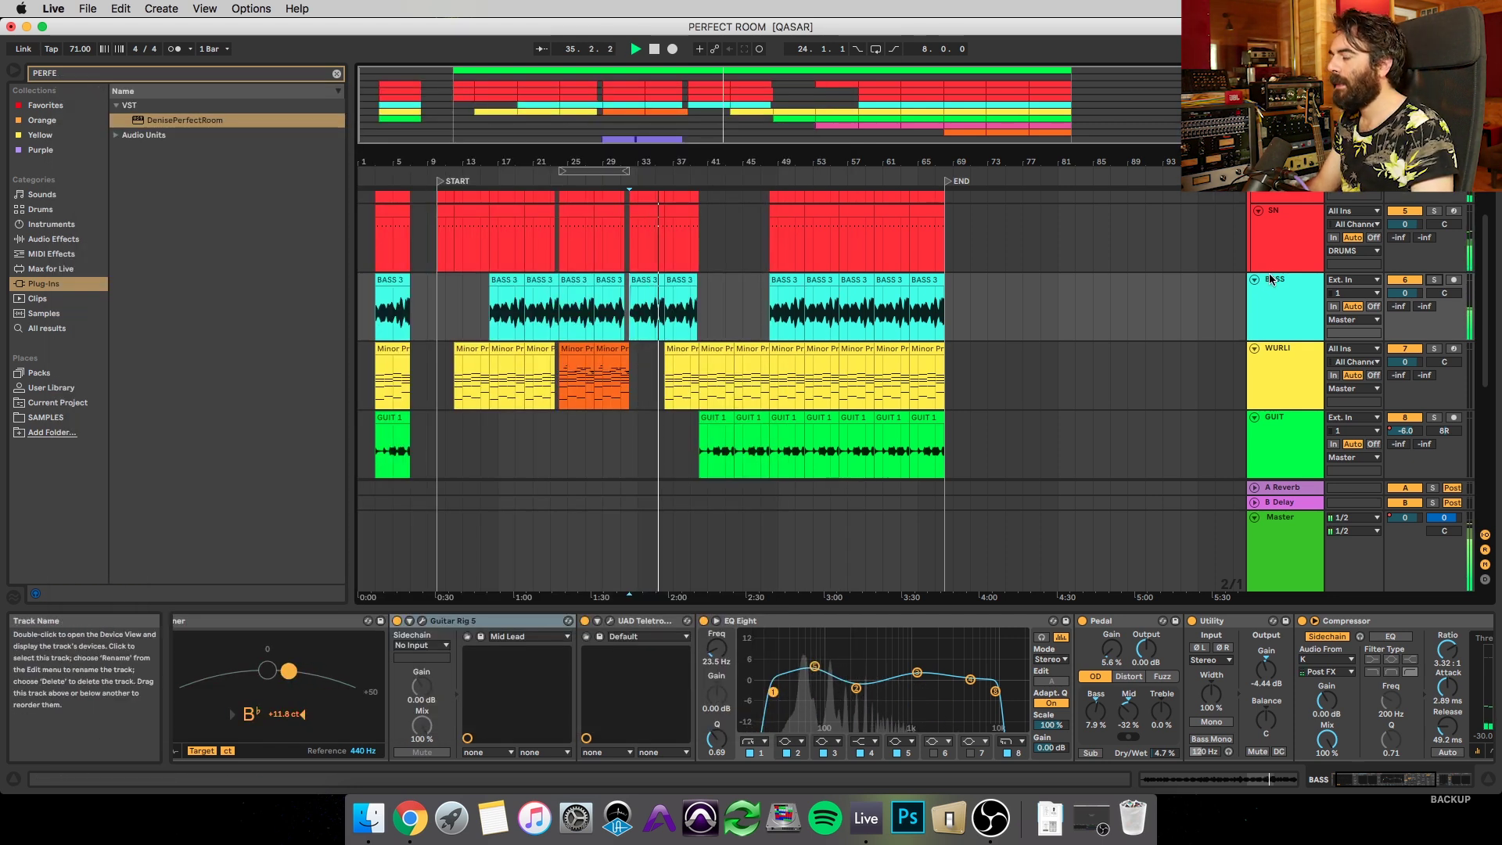
{"action": "left_click", "coordinate": [423, 622]}
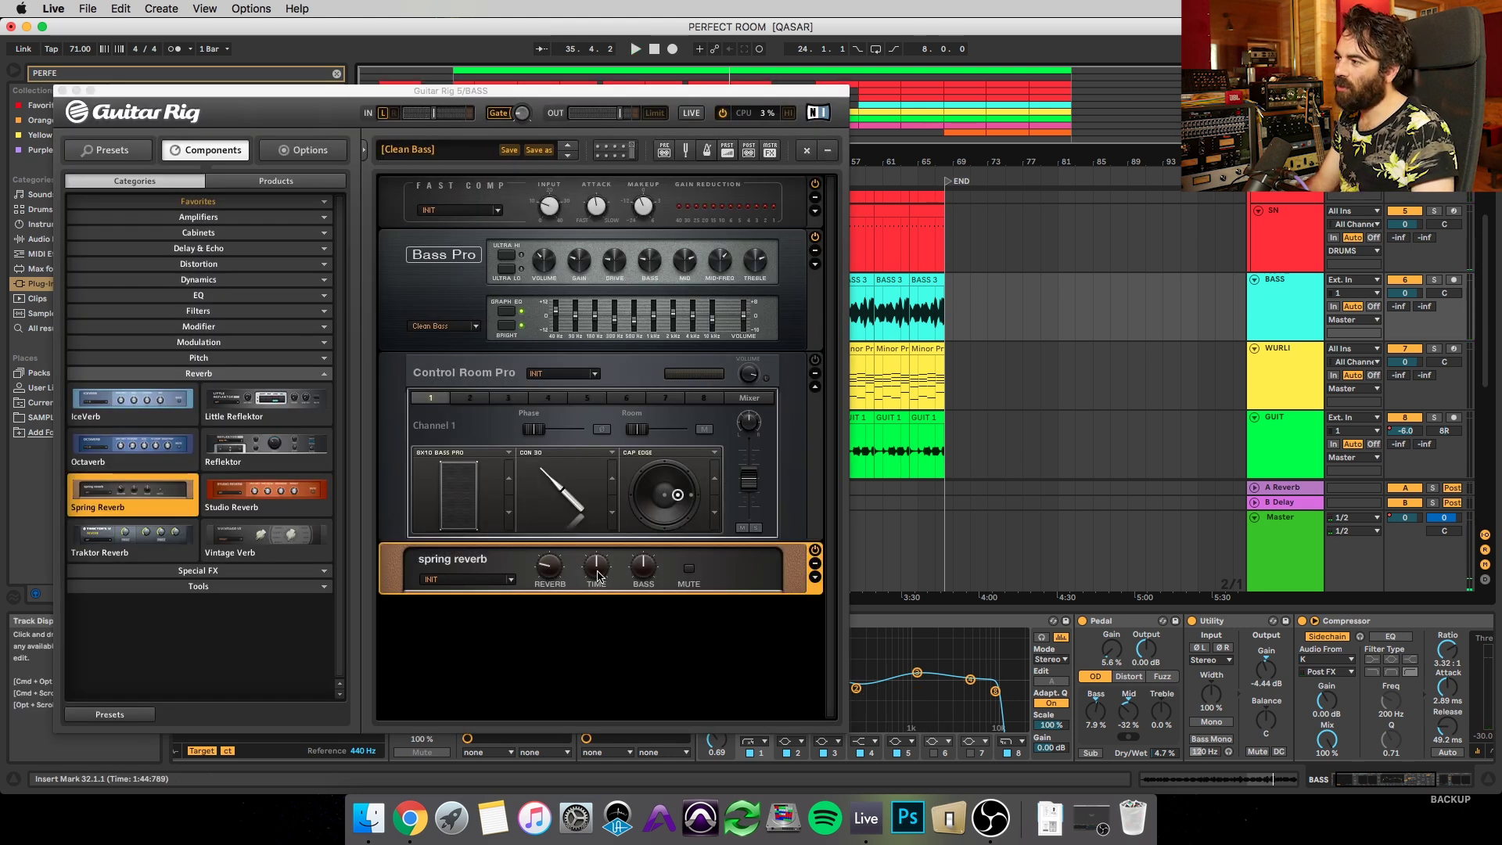
{"action": "left_click", "coordinate": [62, 91]}
Look through the arrangement's tracks, inspecting the effect chains of the WURLI, DRUMS and EZ drummer tracks
{"action": "left_click", "coordinate": [1278, 358]}
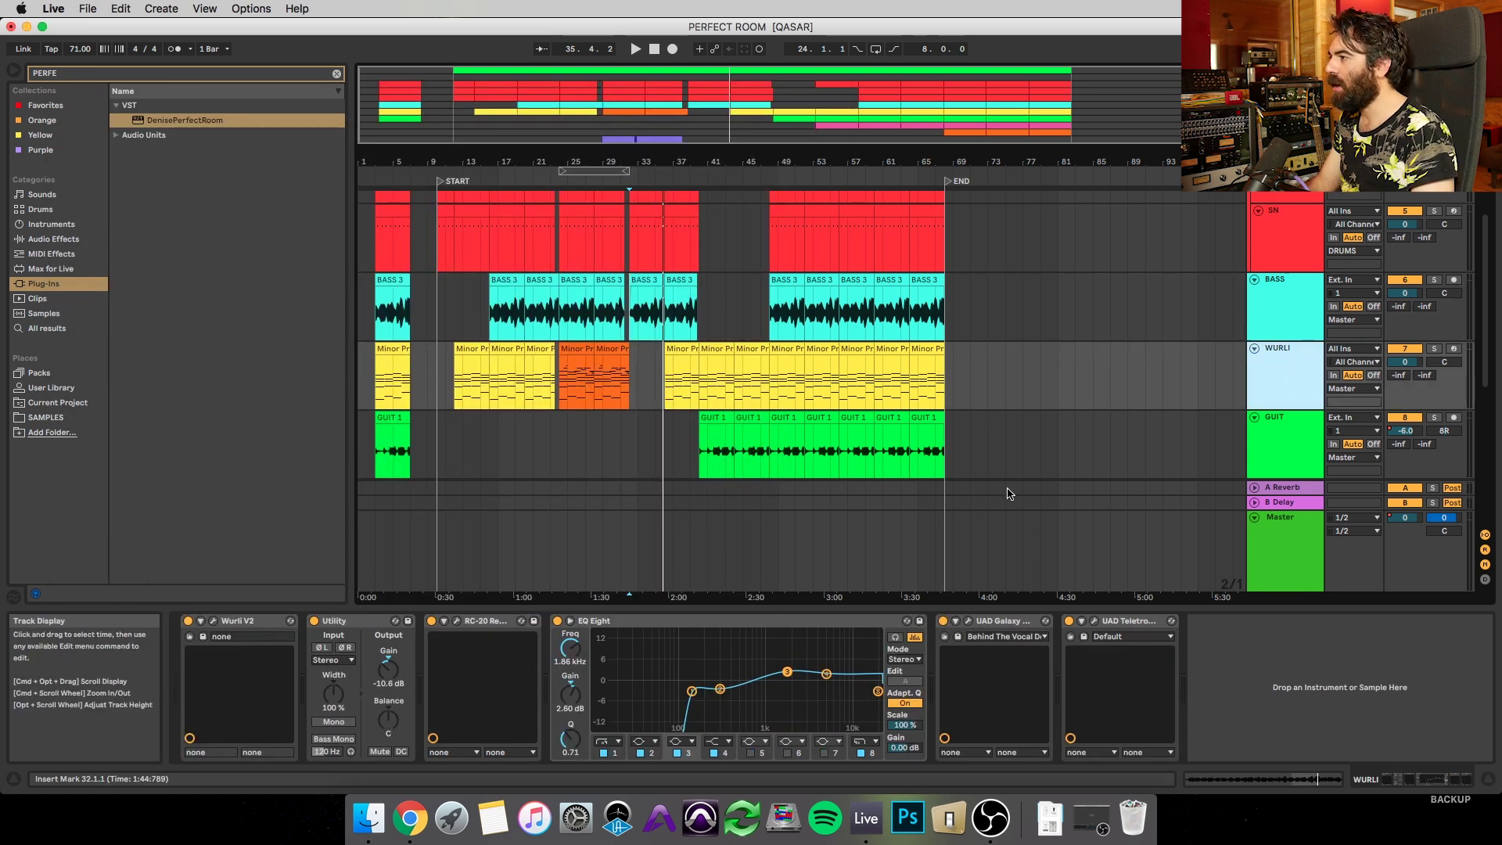
{"action": "scroll", "coordinate": [834, 561], "scroll_direction": "down", "scroll_amount": 5}
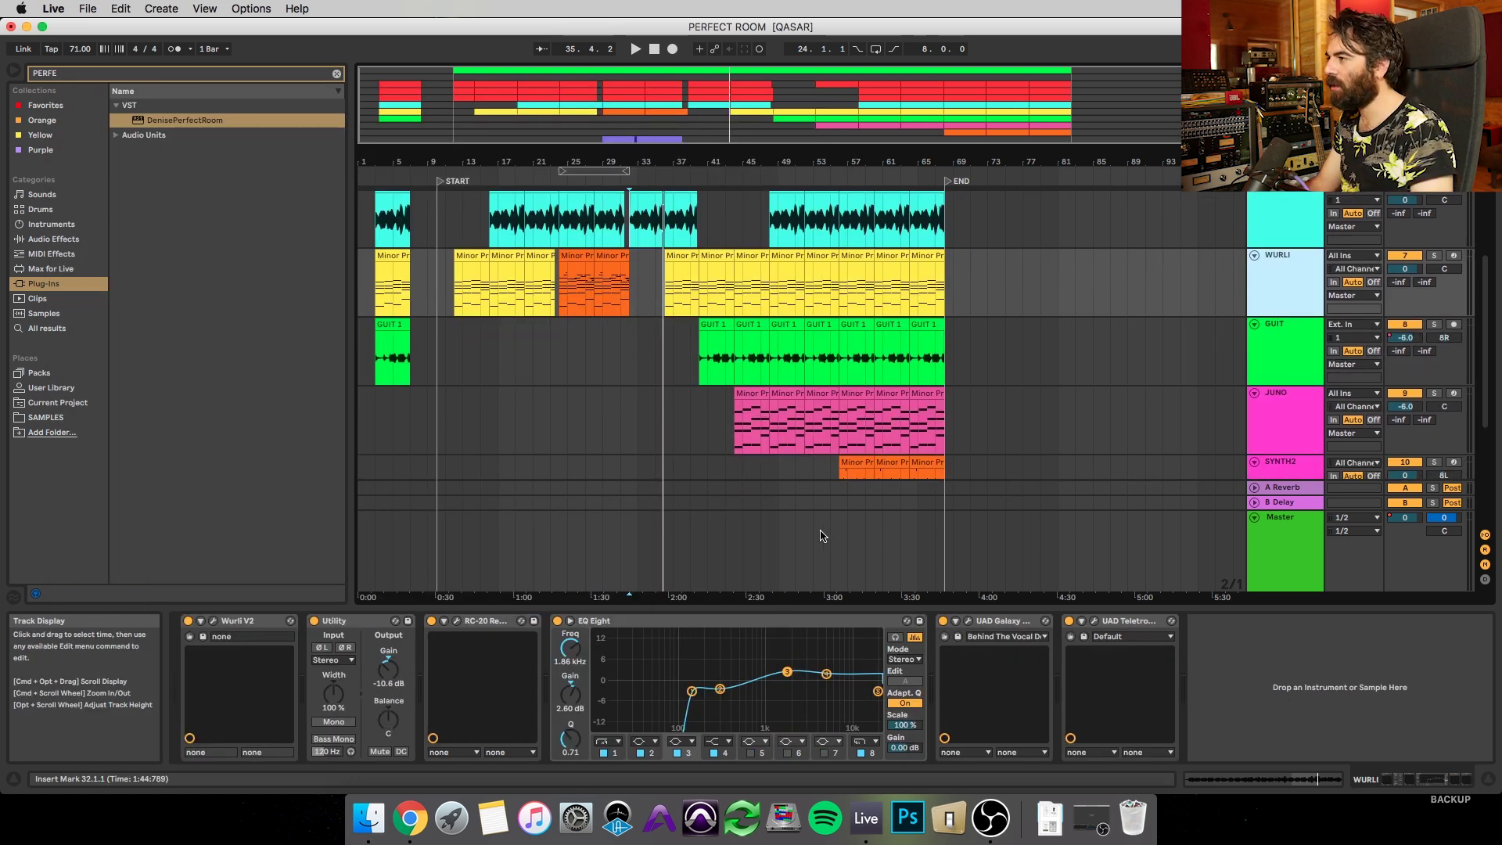
{"action": "scroll", "coordinate": [788, 532], "scroll_direction": "up", "scroll_amount": 3}
{"action": "scroll", "coordinate": [833, 496], "scroll_direction": "up", "scroll_amount": 5}
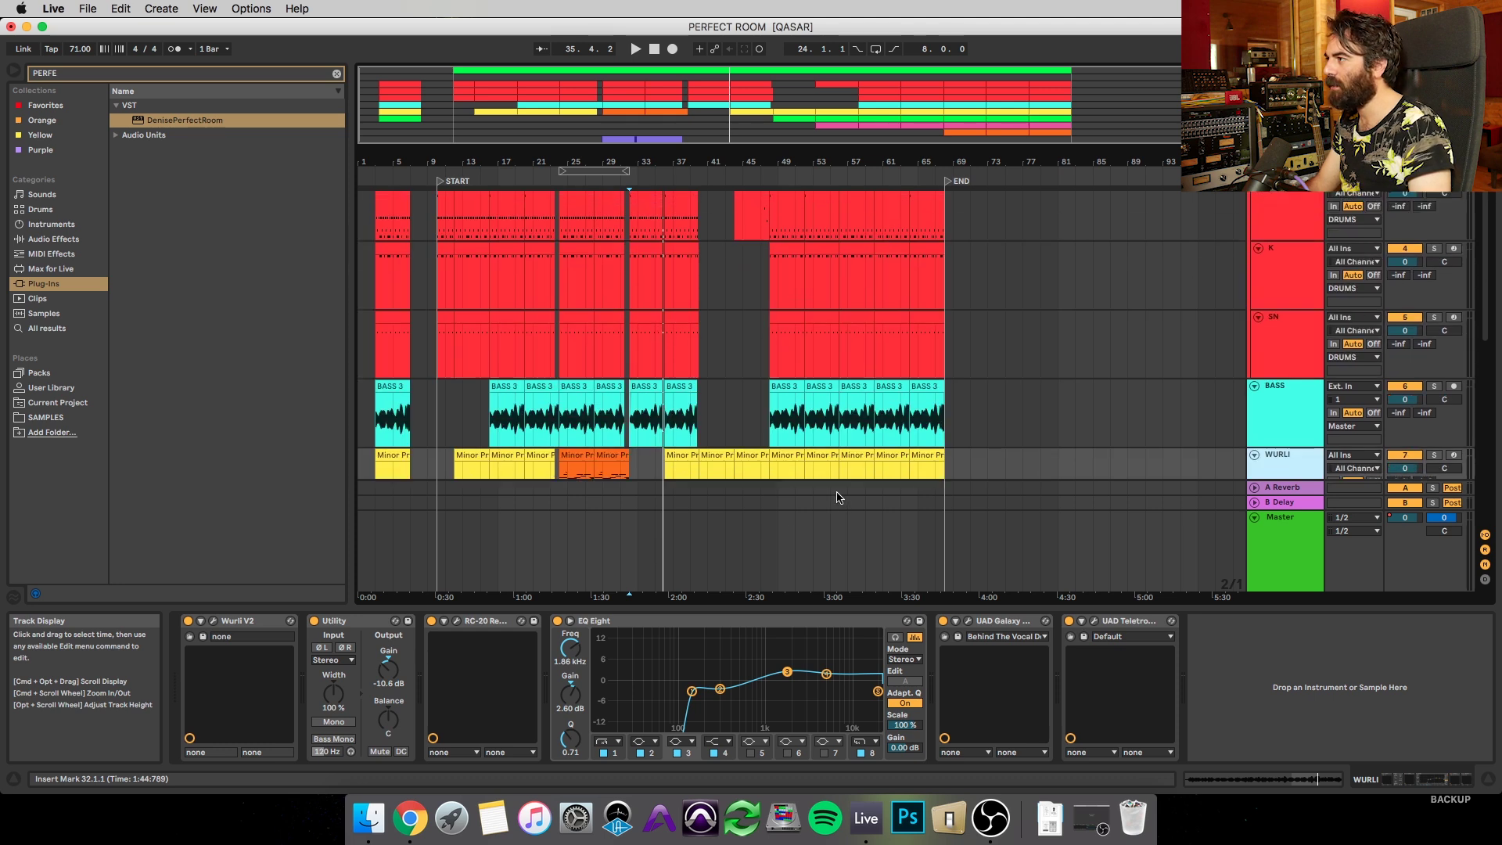
{"action": "left_click", "coordinate": [1283, 275]}
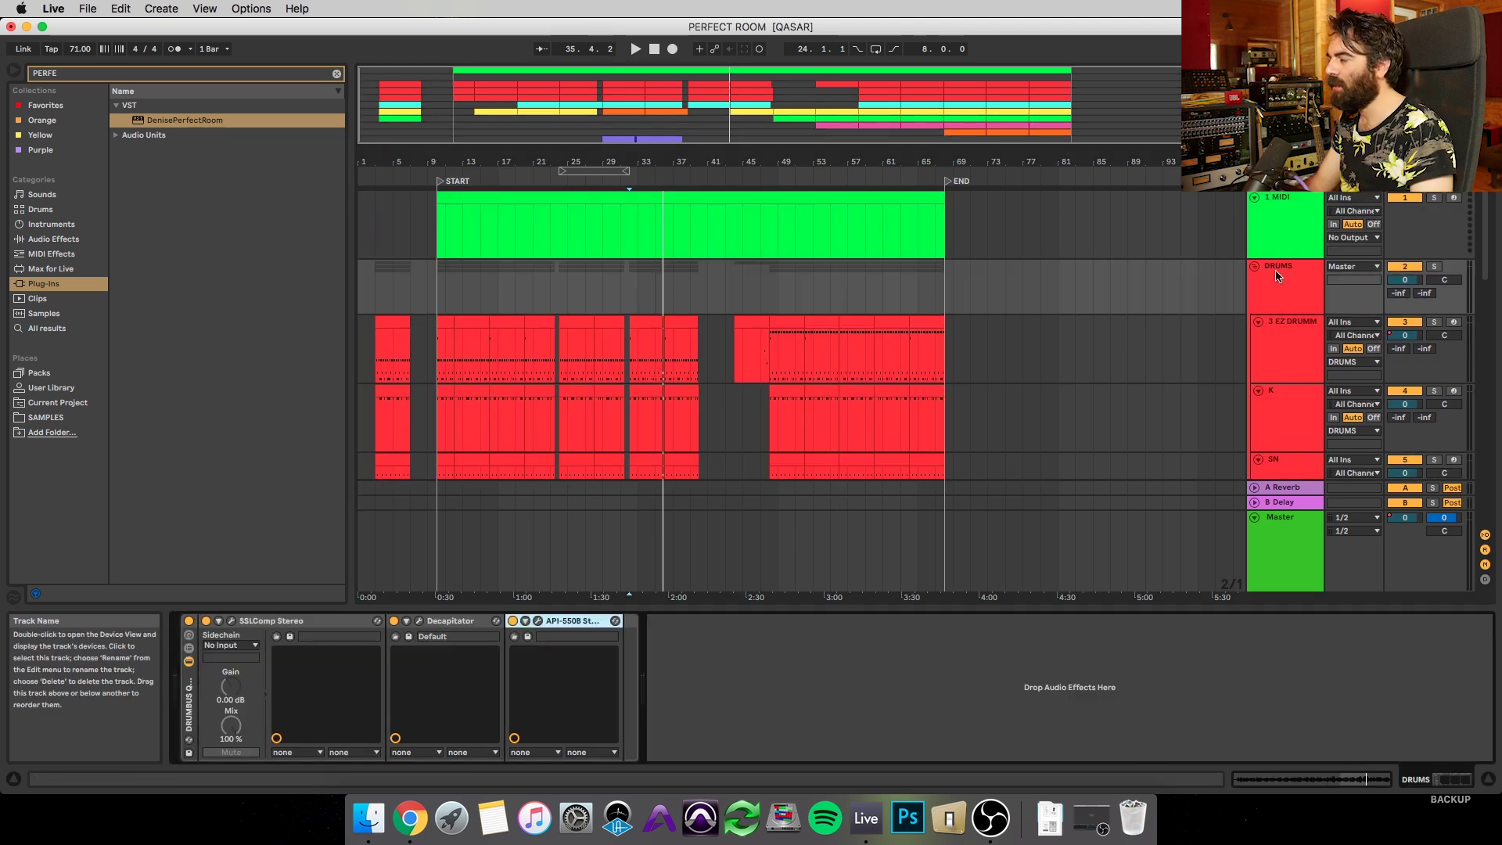
{"action": "left_click", "coordinate": [992, 333]}
{"action": "scroll", "coordinate": [990, 342], "scroll_direction": "down", "scroll_amount": 8}
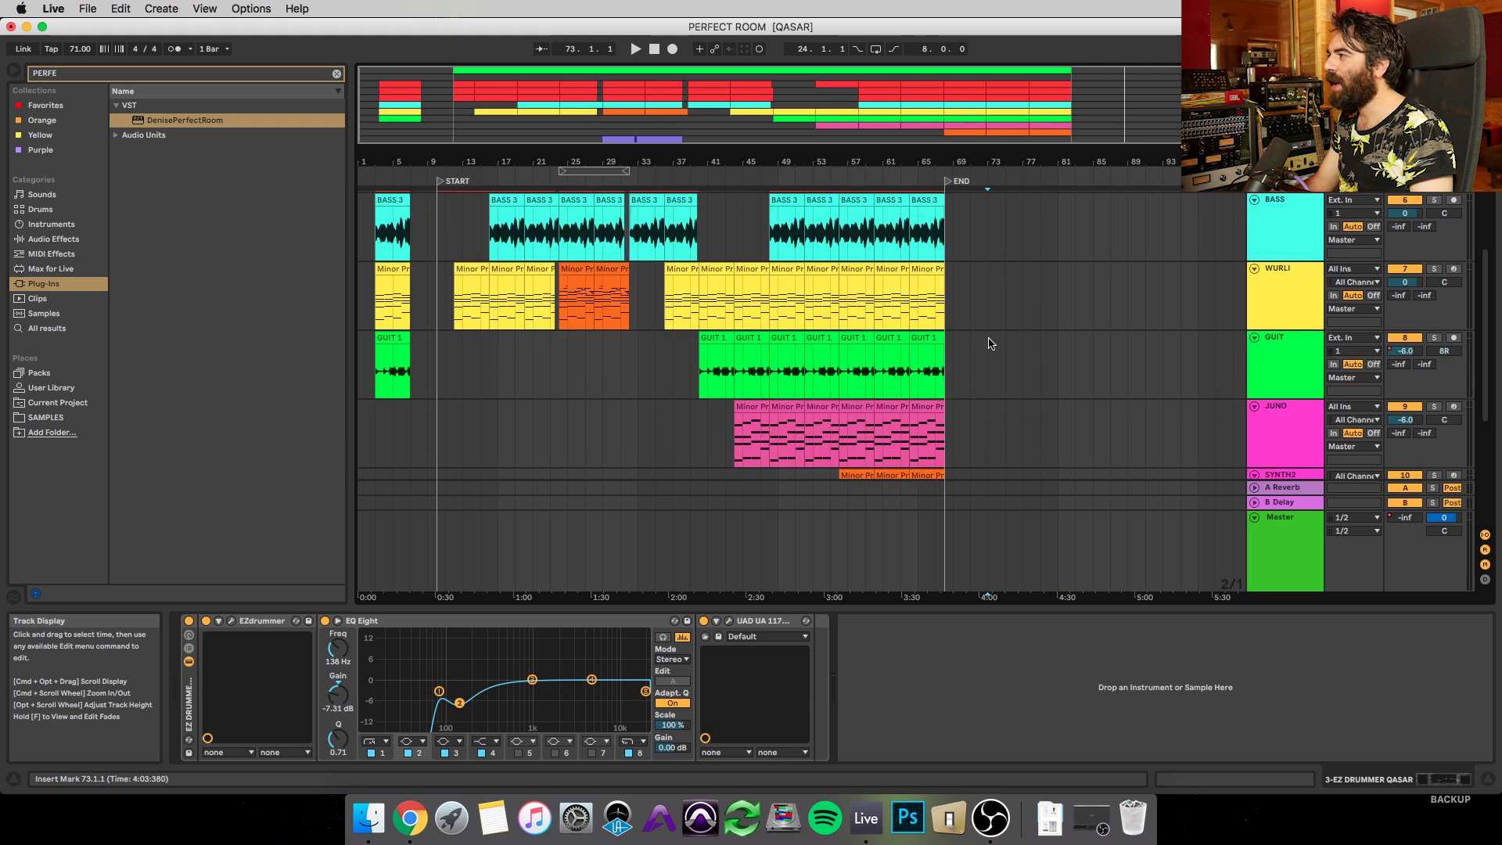
{"action": "scroll", "coordinate": [991, 342], "scroll_direction": "down", "scroll_amount": 3}
{"action": "scroll", "coordinate": [991, 340], "scroll_direction": "up", "scroll_amount": 1}
Set the playback start at bar 40 on the GUIT track, solo the track and play it briefly
{"action": "left_click", "coordinate": [700, 282]}
{"action": "left_click", "coordinate": [703, 282]}
{"action": "left_click", "coordinate": [1434, 260]}
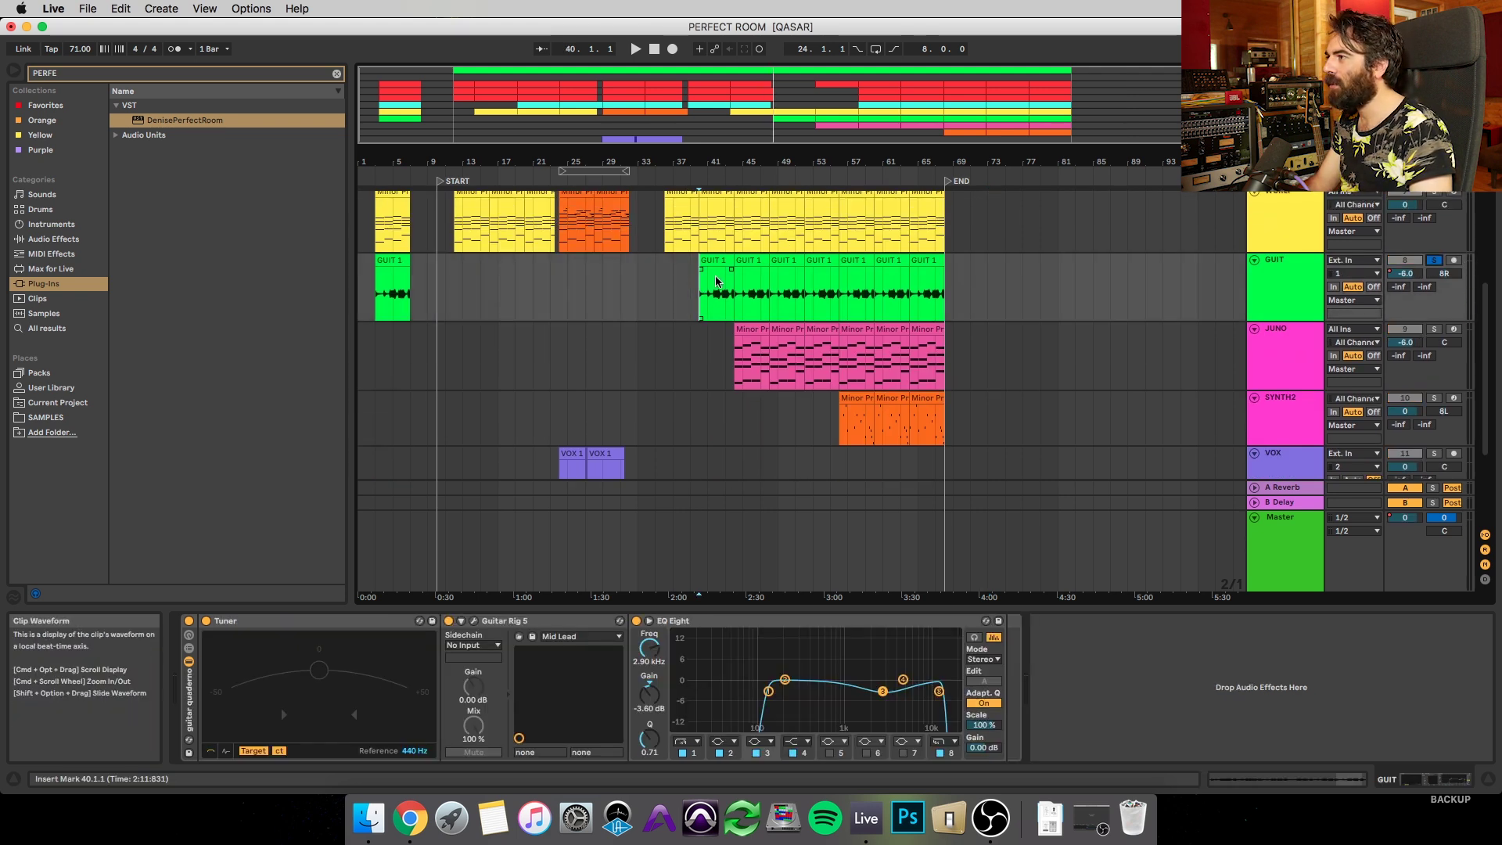
{"action": "key", "text": "space"}
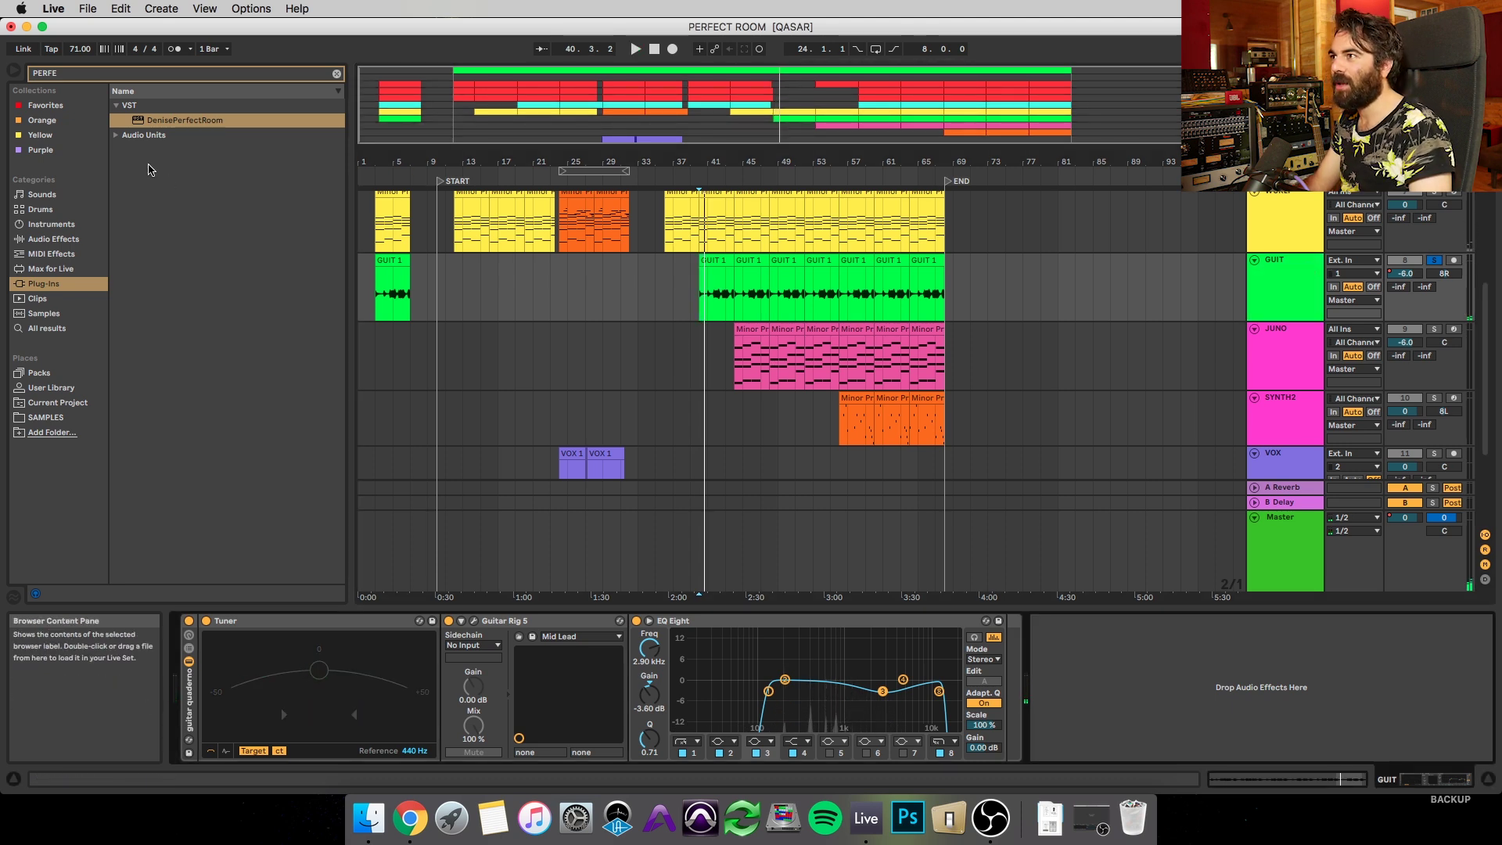
Add DenisePerfectRoom at the end of the GUIT effect chain and raise the track's volume to -0.1 dB during playback
{"action": "left_click_drag", "start_coordinate": [157, 120], "coordinate": [979, 660]}
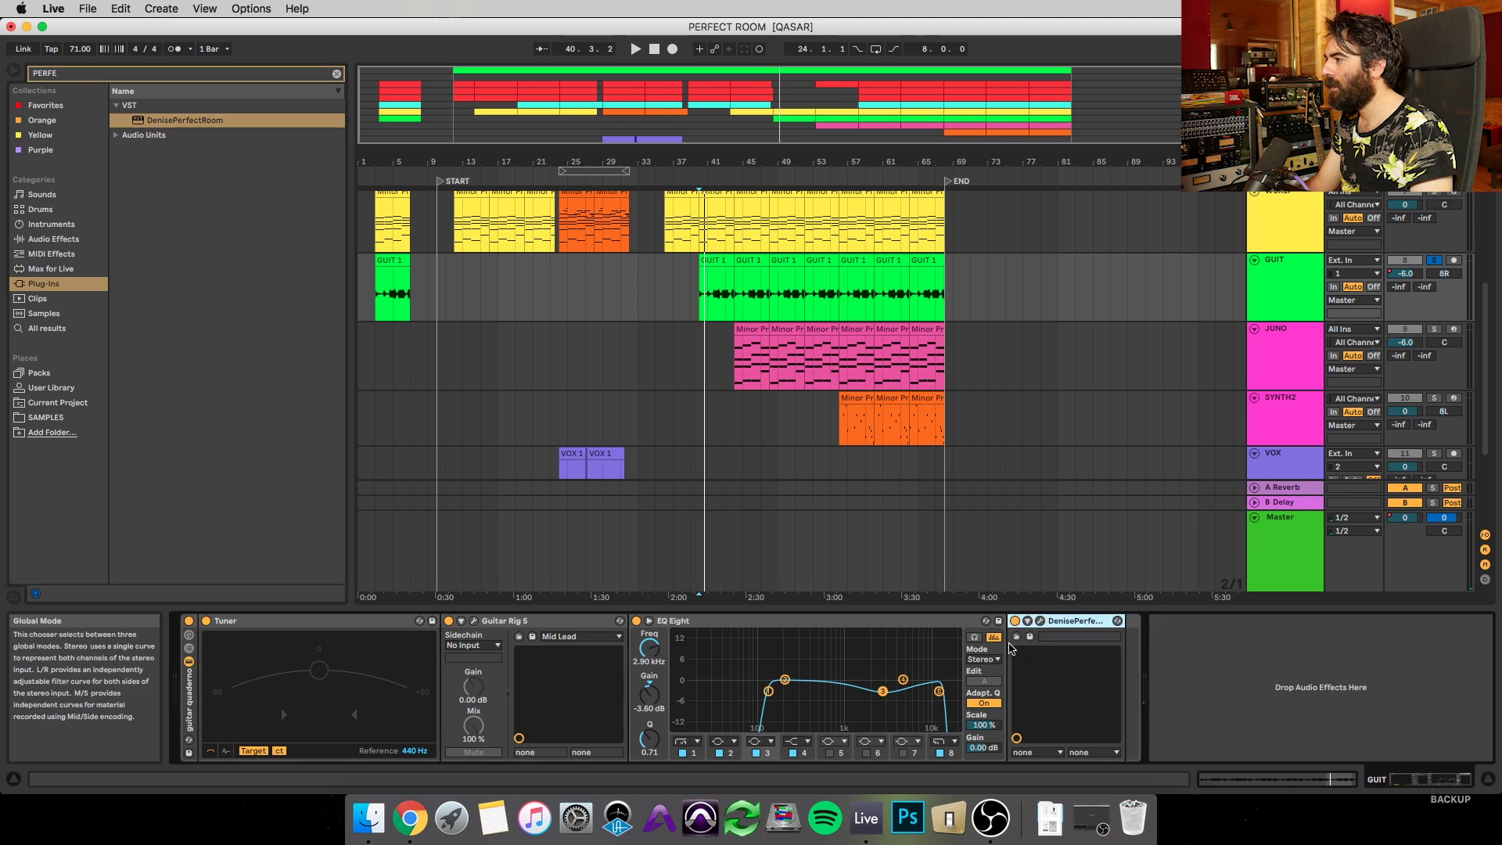
{"action": "key", "text": "space"}
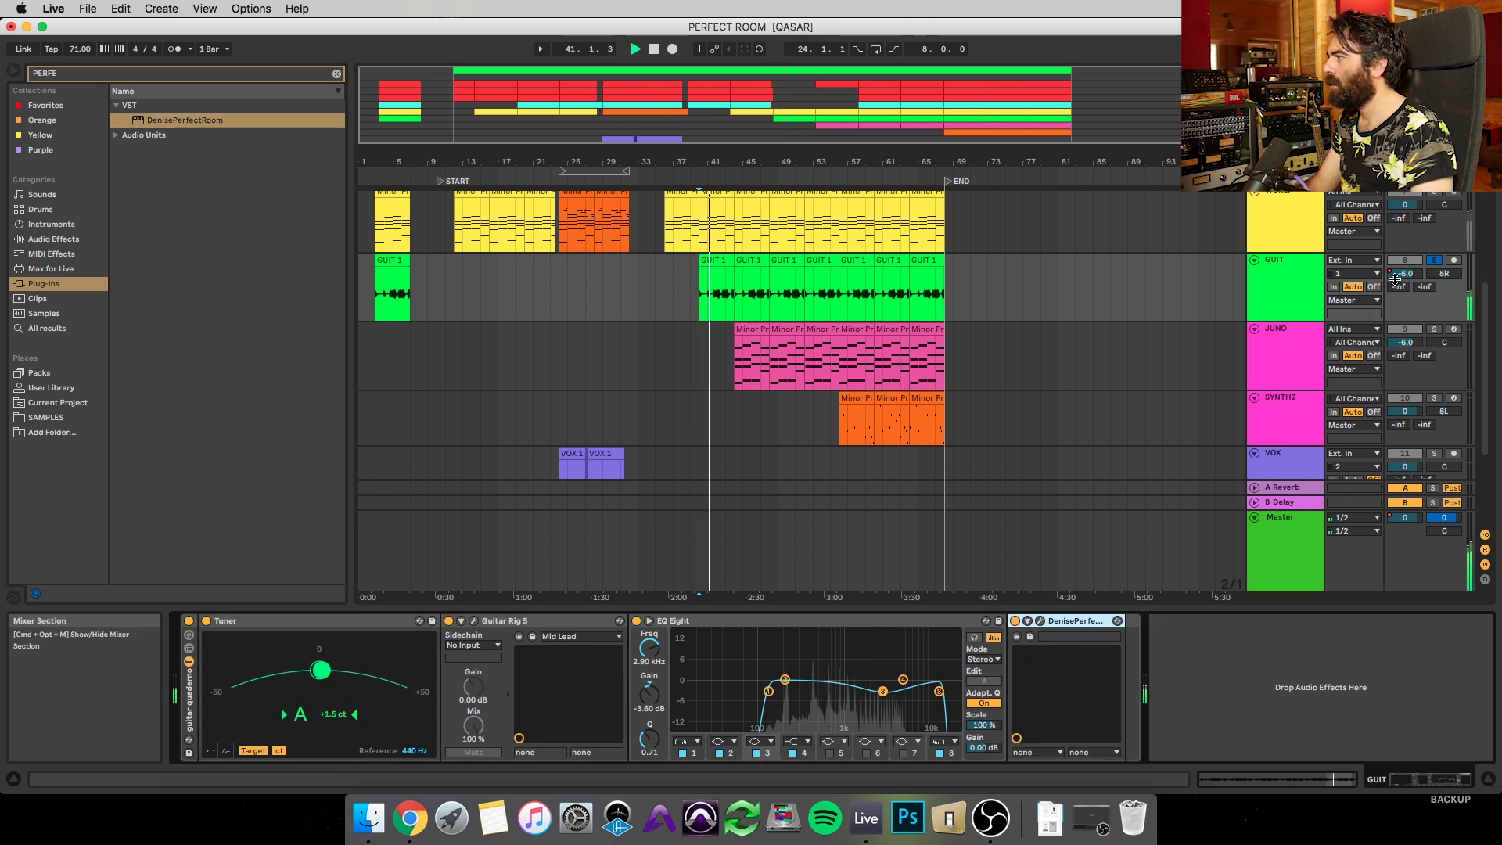
{"action": "mouse_move", "coordinate": [1405, 273]}
{"action": "left_mouse_down"}
{"action": "mouse_move", "coordinate": [1406, 258]}
{"action": "mouse_move", "coordinate": [1405, 274]}
{"action": "left_mouse_up"}
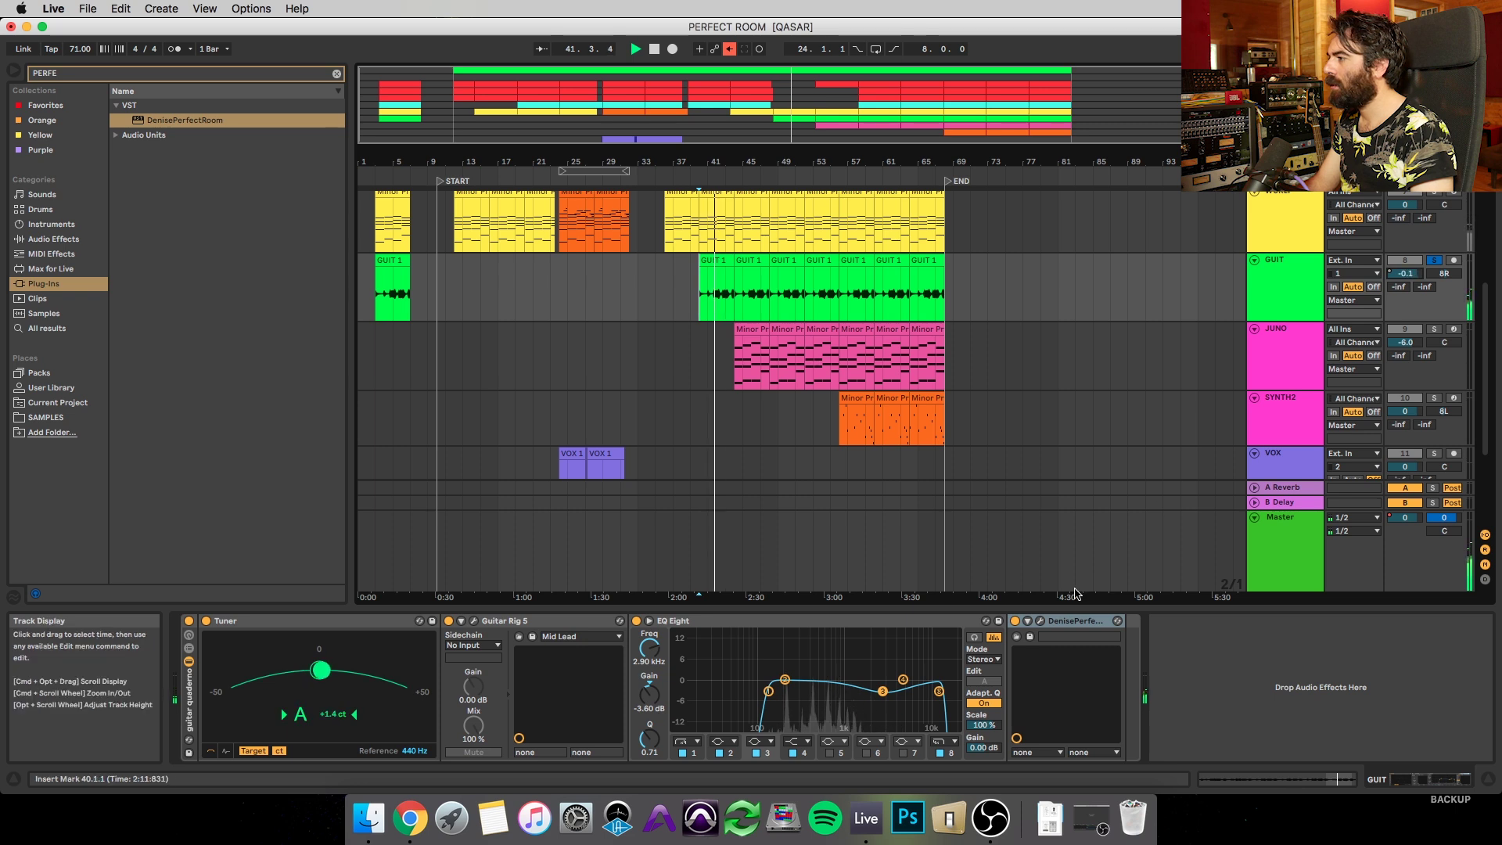
Set the guitar reverb's tail to 1943 ms and input to 4.1 dB, comparing the sound with the plug-in off and on
{"action": "left_click", "coordinate": [1040, 621]}
{"action": "left_click_drag", "start_coordinate": [211, 401], "coordinate": [212, 419]}
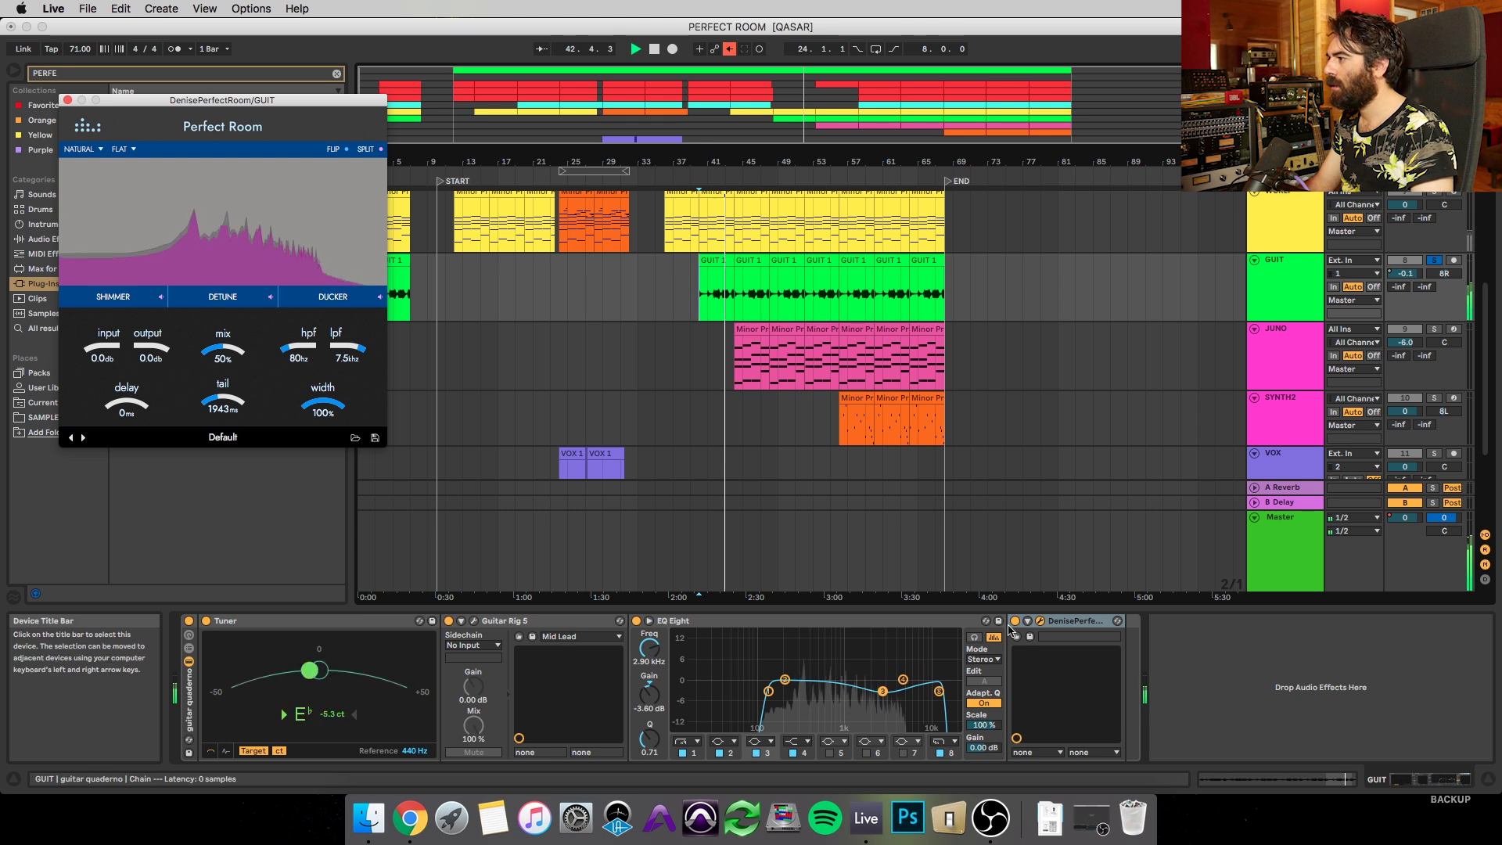
{"action": "left_click", "coordinate": [1015, 621]}
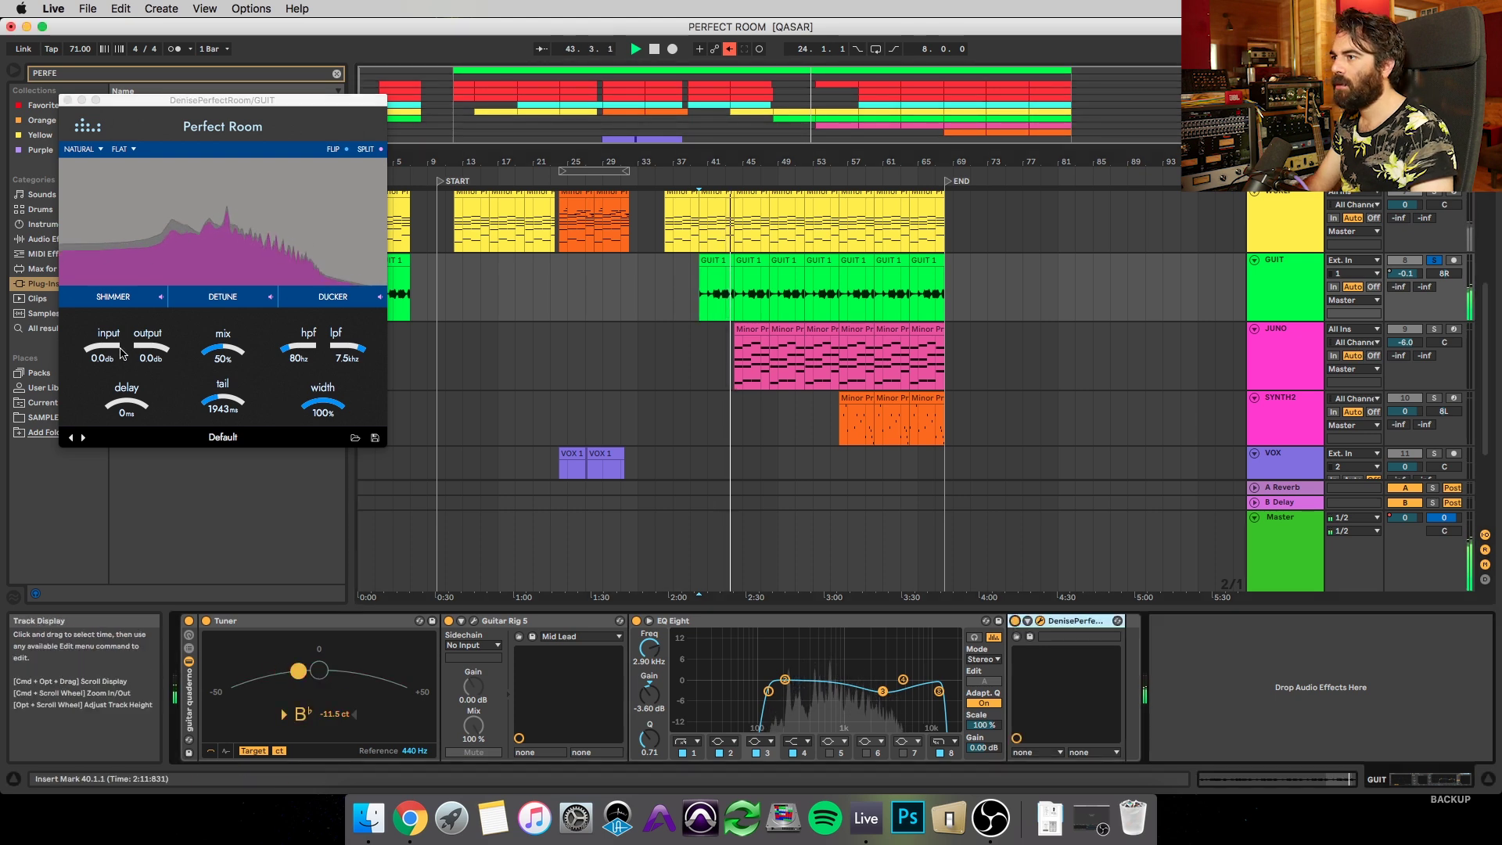
{"action": "left_click", "coordinate": [1015, 621]}
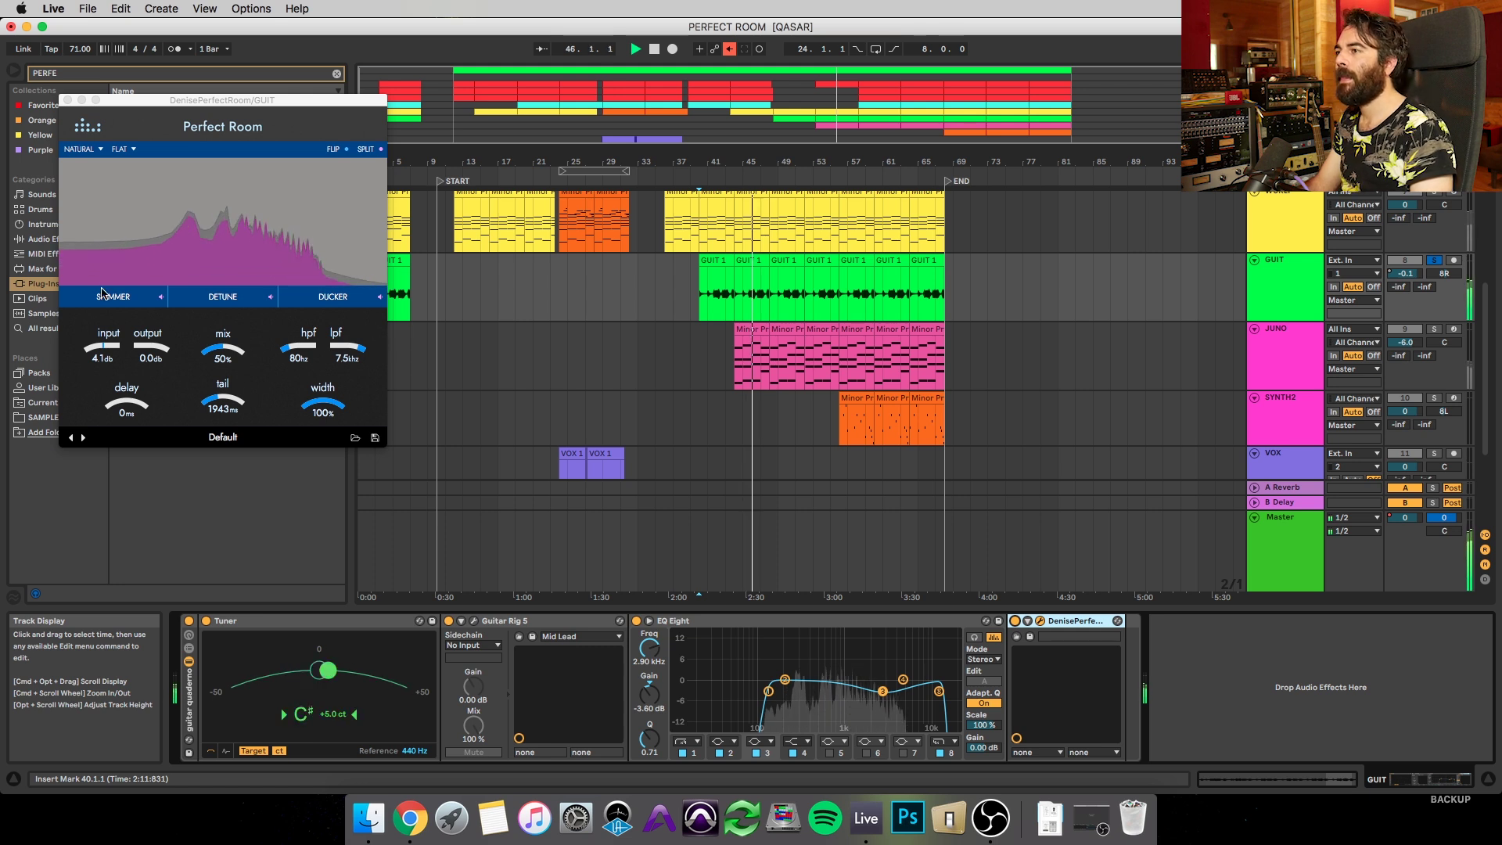
Add shimmer to the guitar reverb with lo octave at 34% and hi octave at 76%, and unsolo the GUIT track
{"action": "left_click", "coordinate": [161, 298]}
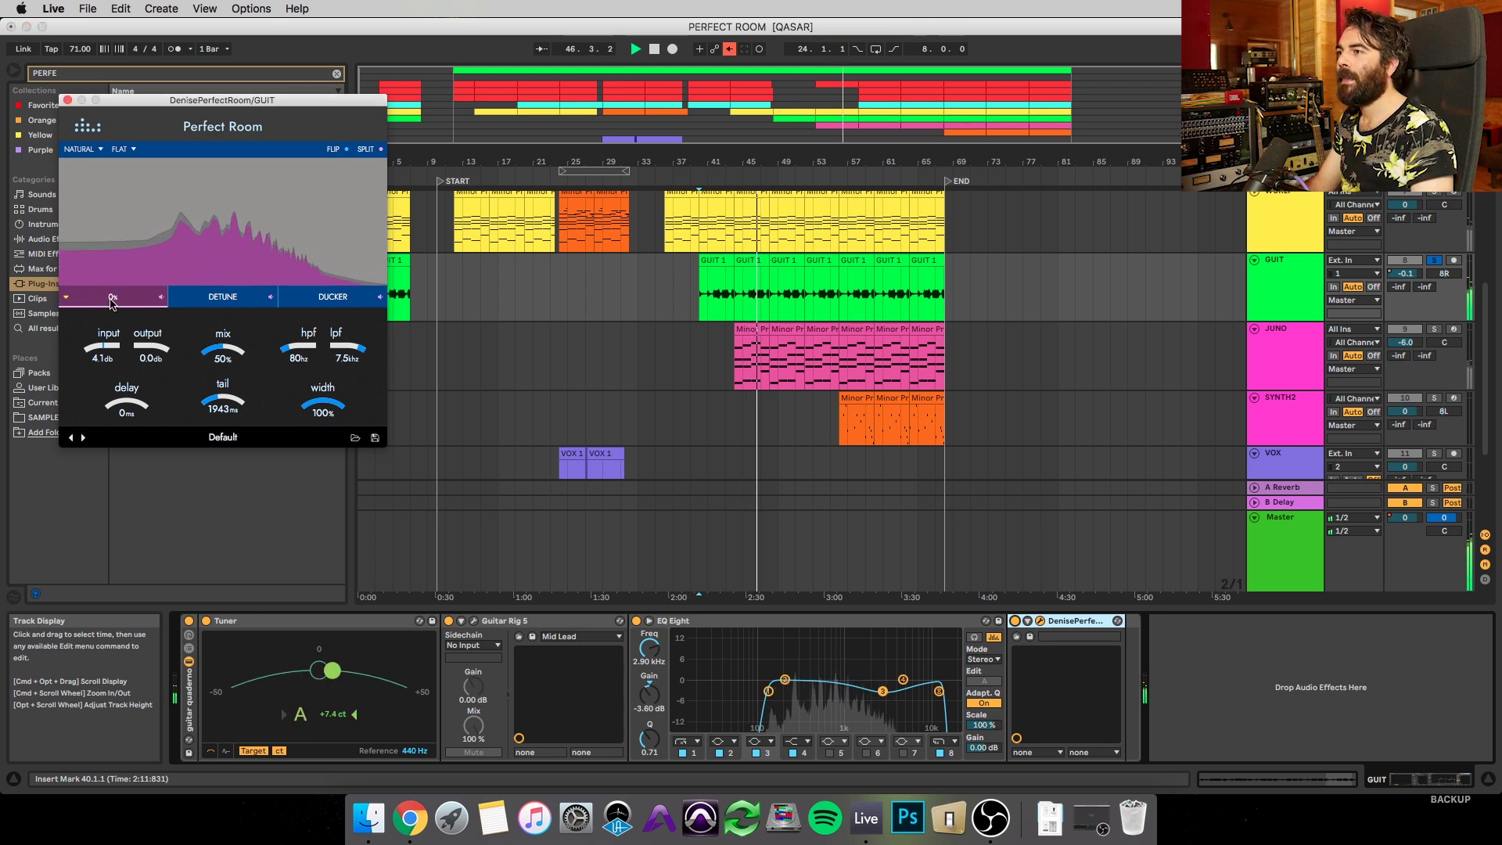
{"action": "left_click", "coordinate": [153, 299]}
{"action": "left_click_drag", "start_coordinate": [131, 298], "coordinate": [132, 272]}
{"action": "left_click_drag", "start_coordinate": [224, 356], "coordinate": [224, 367]}
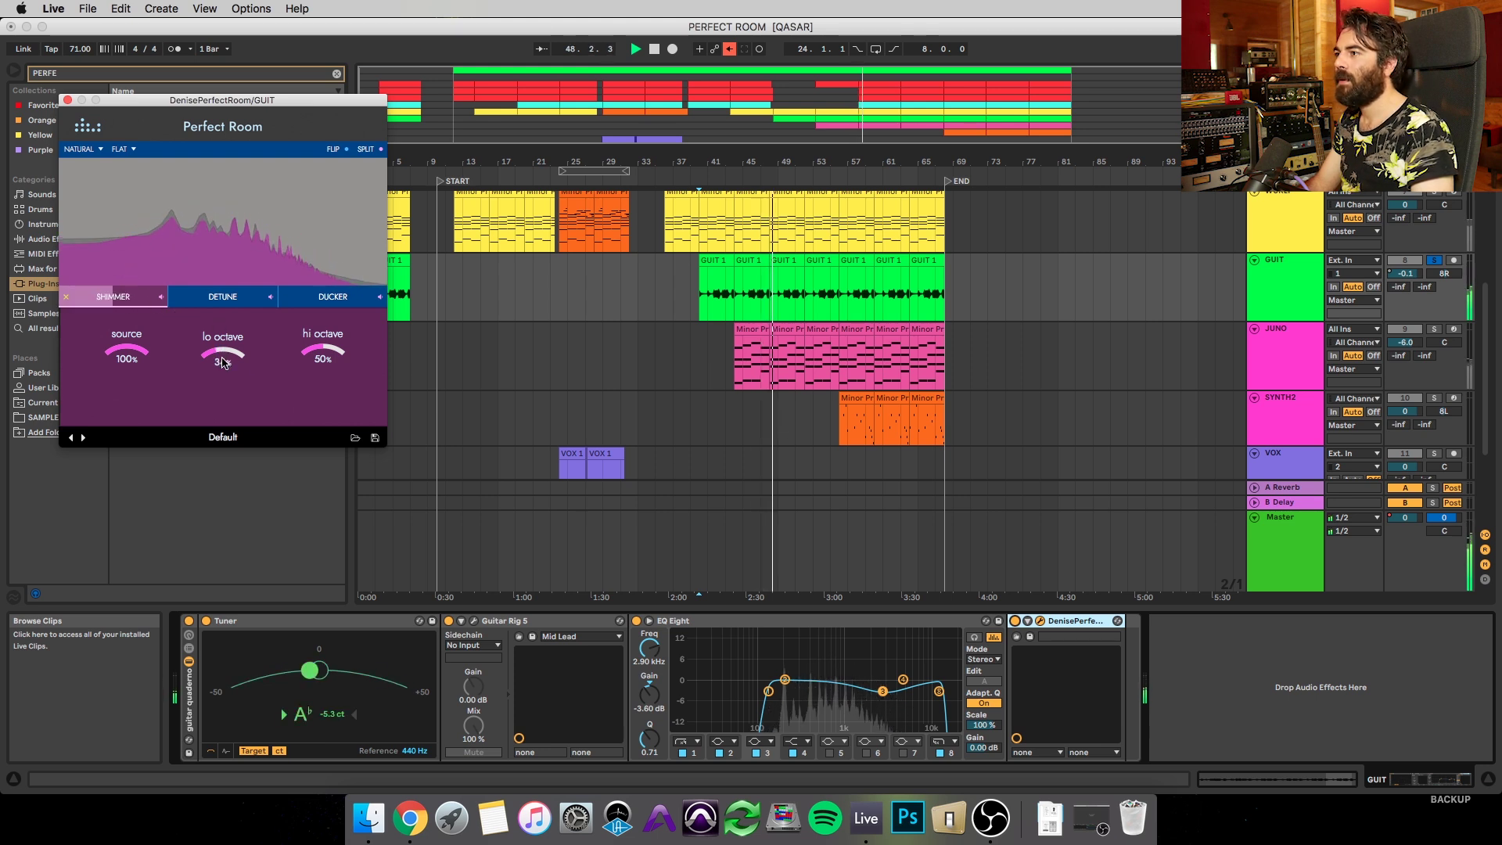
{"action": "left_click_drag", "start_coordinate": [322, 352], "coordinate": [327, 341]}
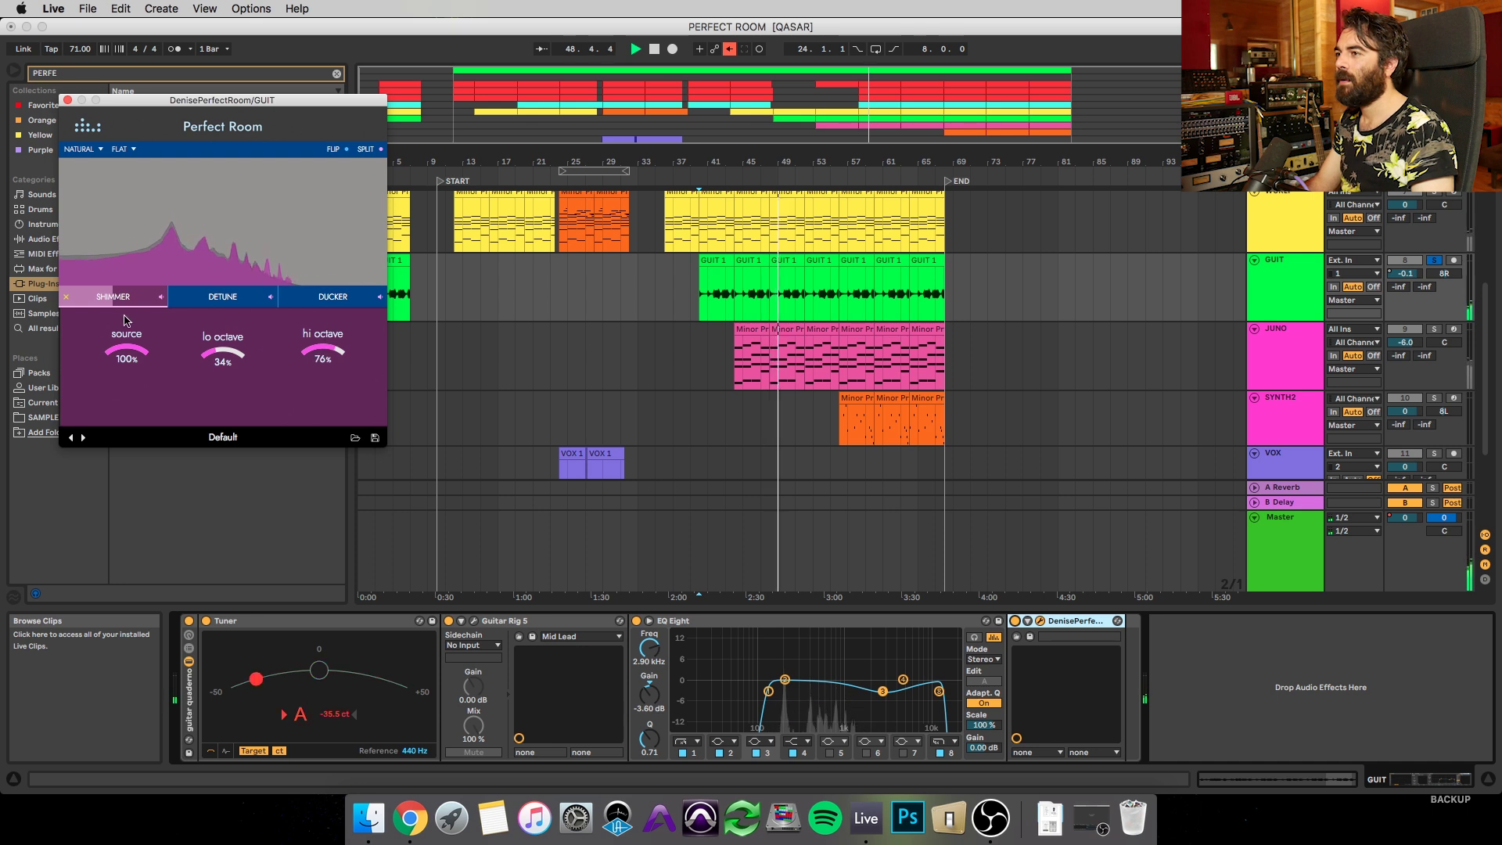
{"action": "left_click", "coordinate": [1437, 260]}
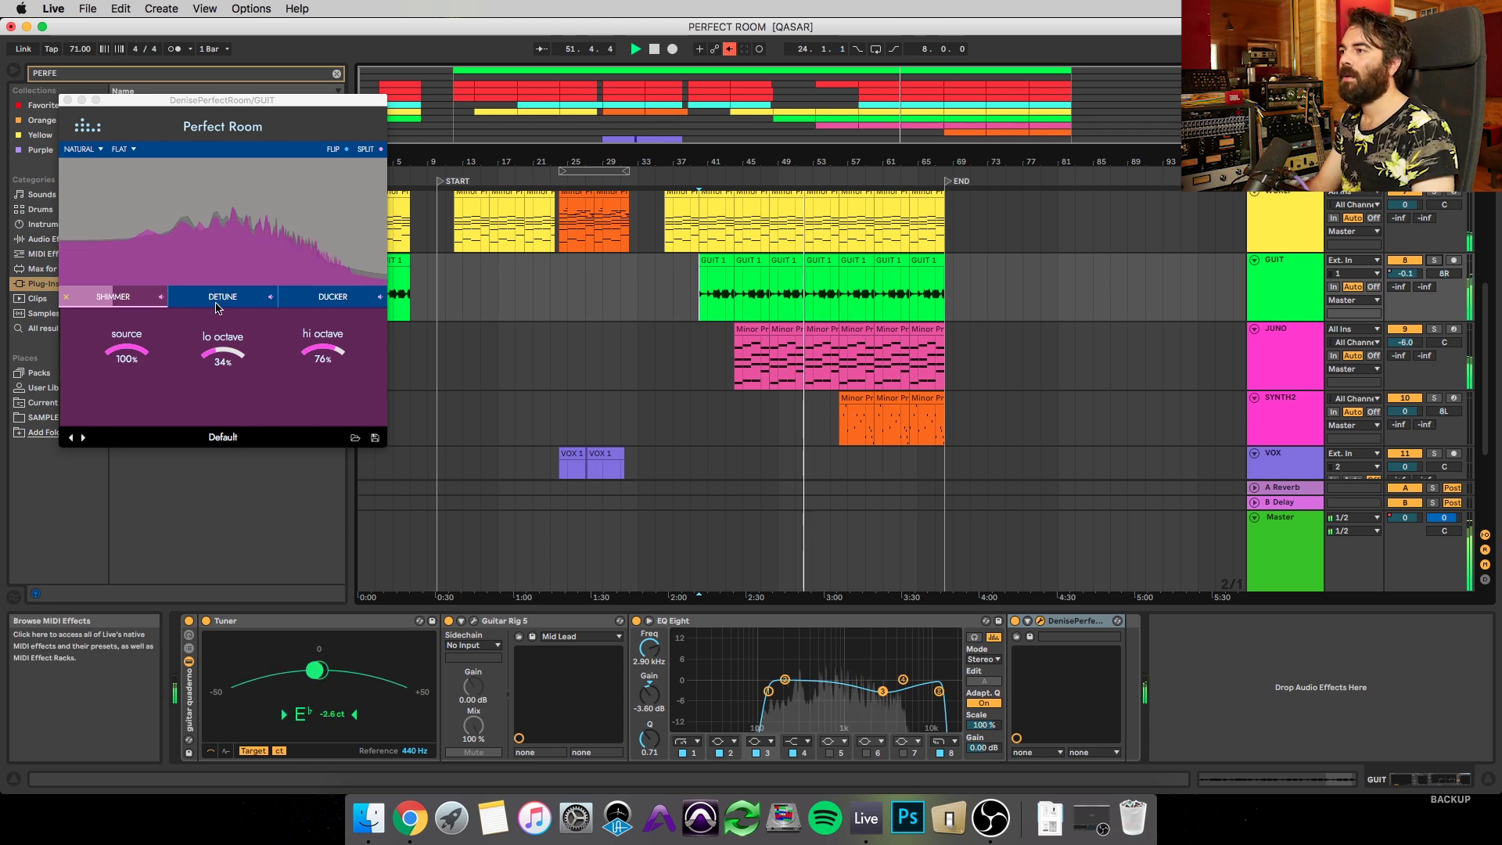
Open the guitar reverb's detune settings and raise the detune amount to 30%
{"action": "left_click", "coordinate": [220, 306]}
{"action": "left_click_drag", "start_coordinate": [223, 298], "coordinate": [220, 264]}
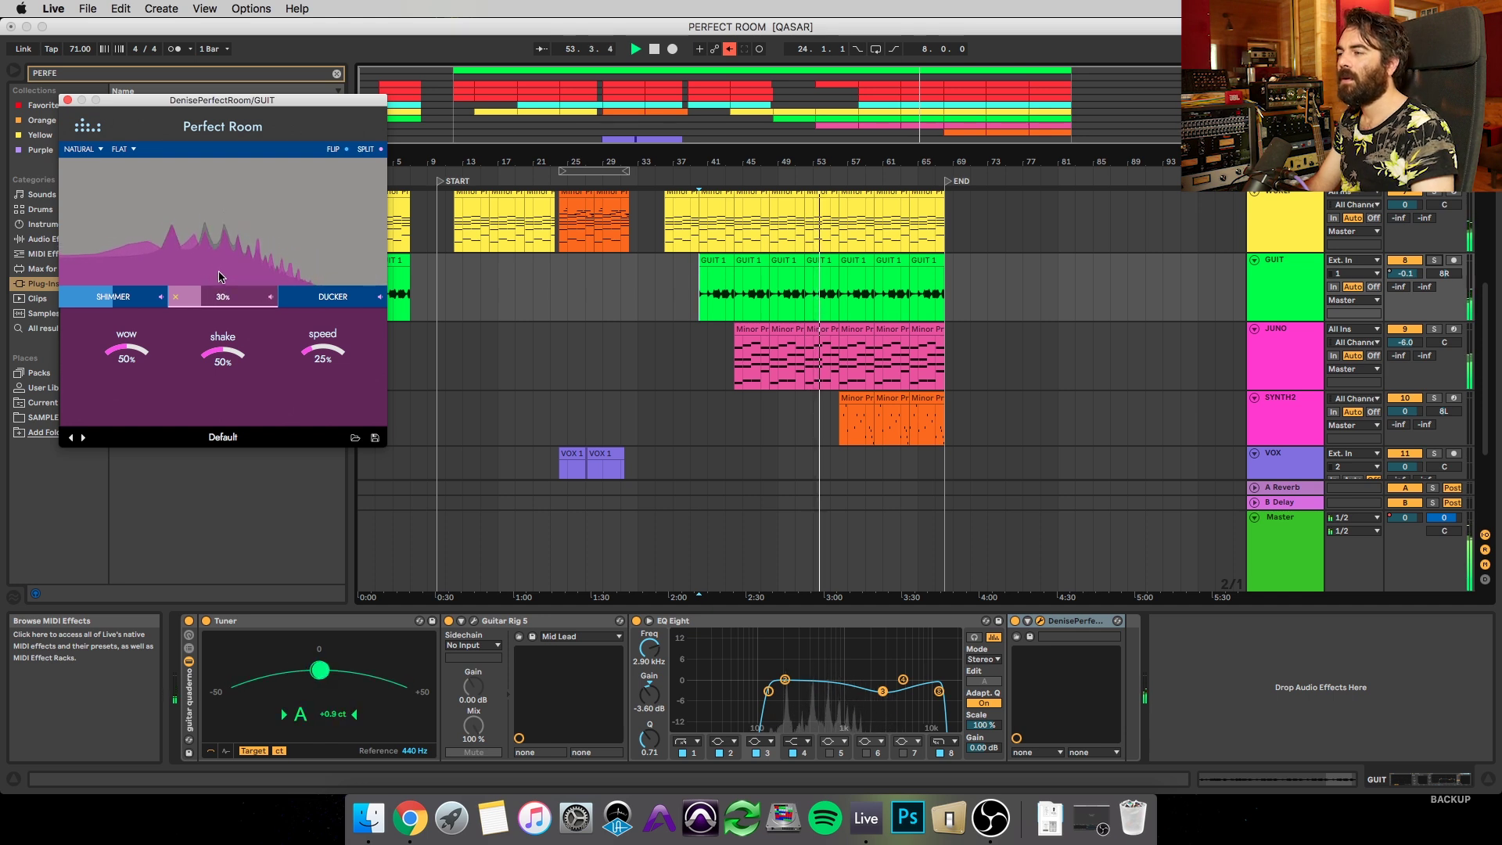
Solo the GUIT track to audition its detuned reverb, unsolo it, and return the plug-in to its main reverb controls
{"action": "left_click", "coordinate": [1434, 261]}
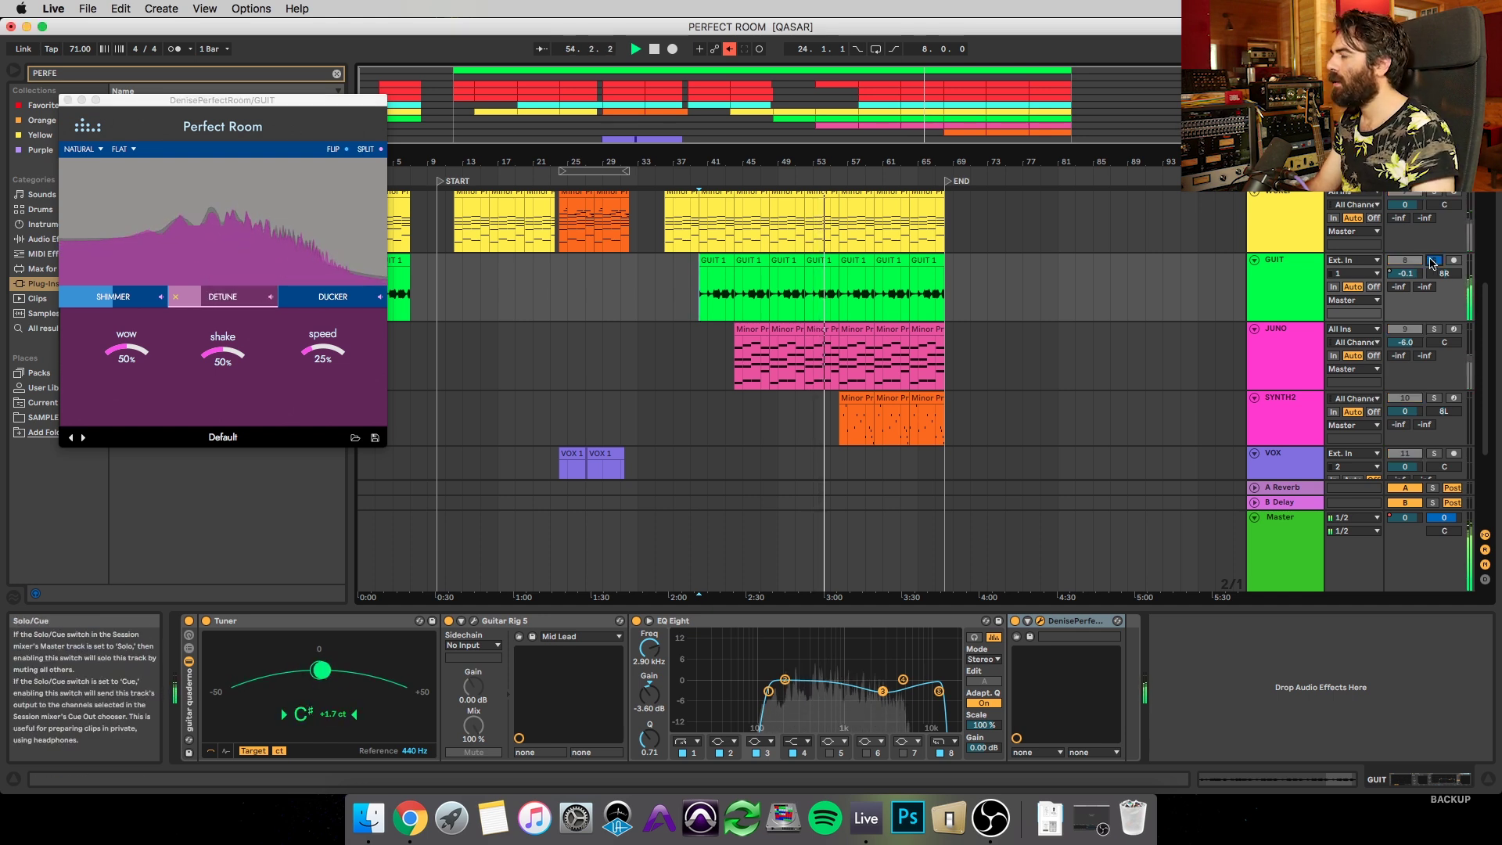
{"action": "left_click", "coordinate": [1433, 261]}
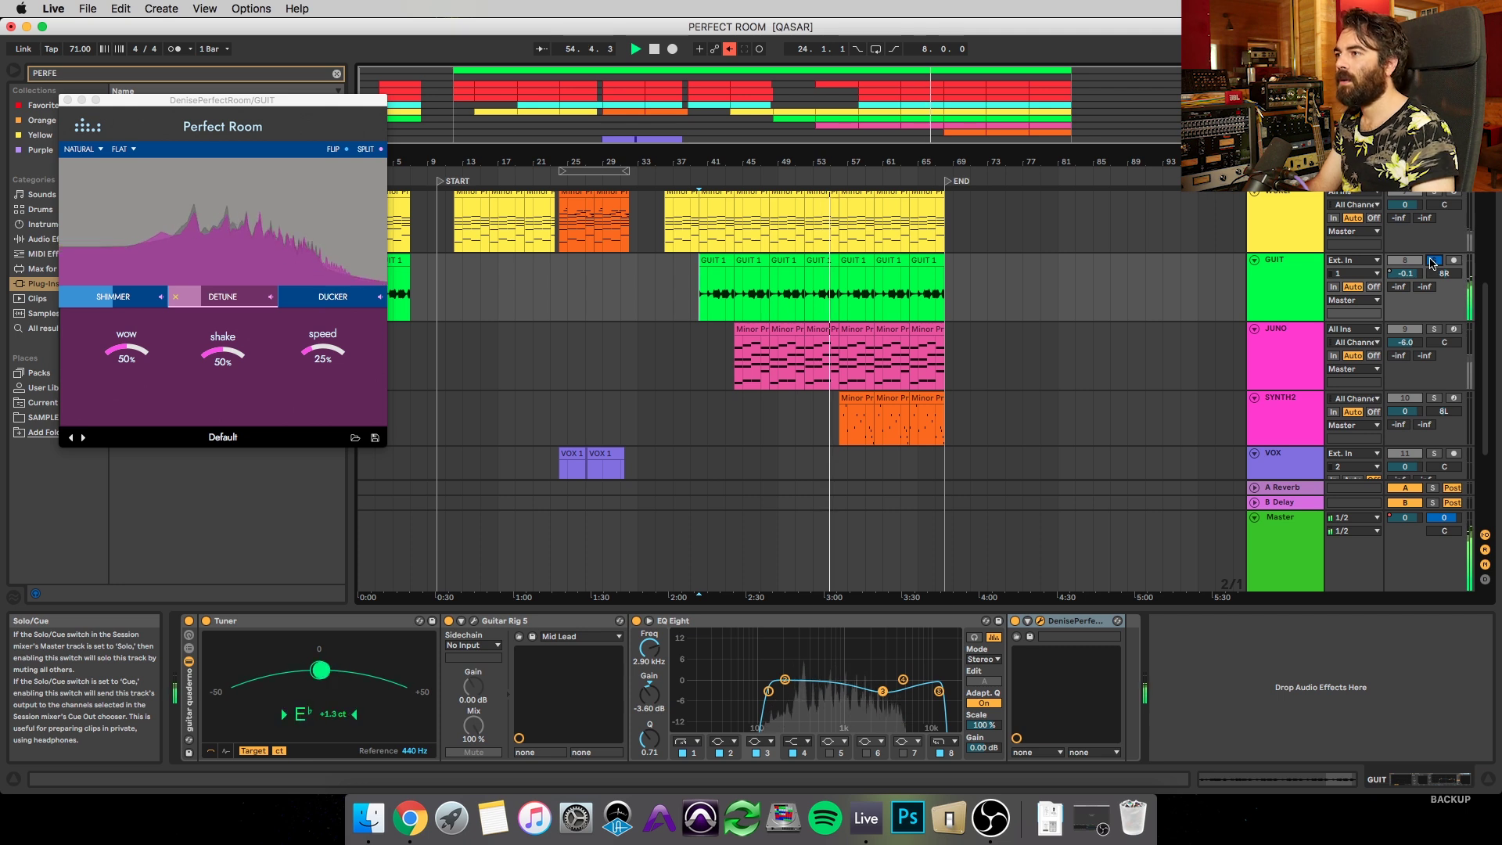
{"action": "left_click", "coordinate": [176, 297]}
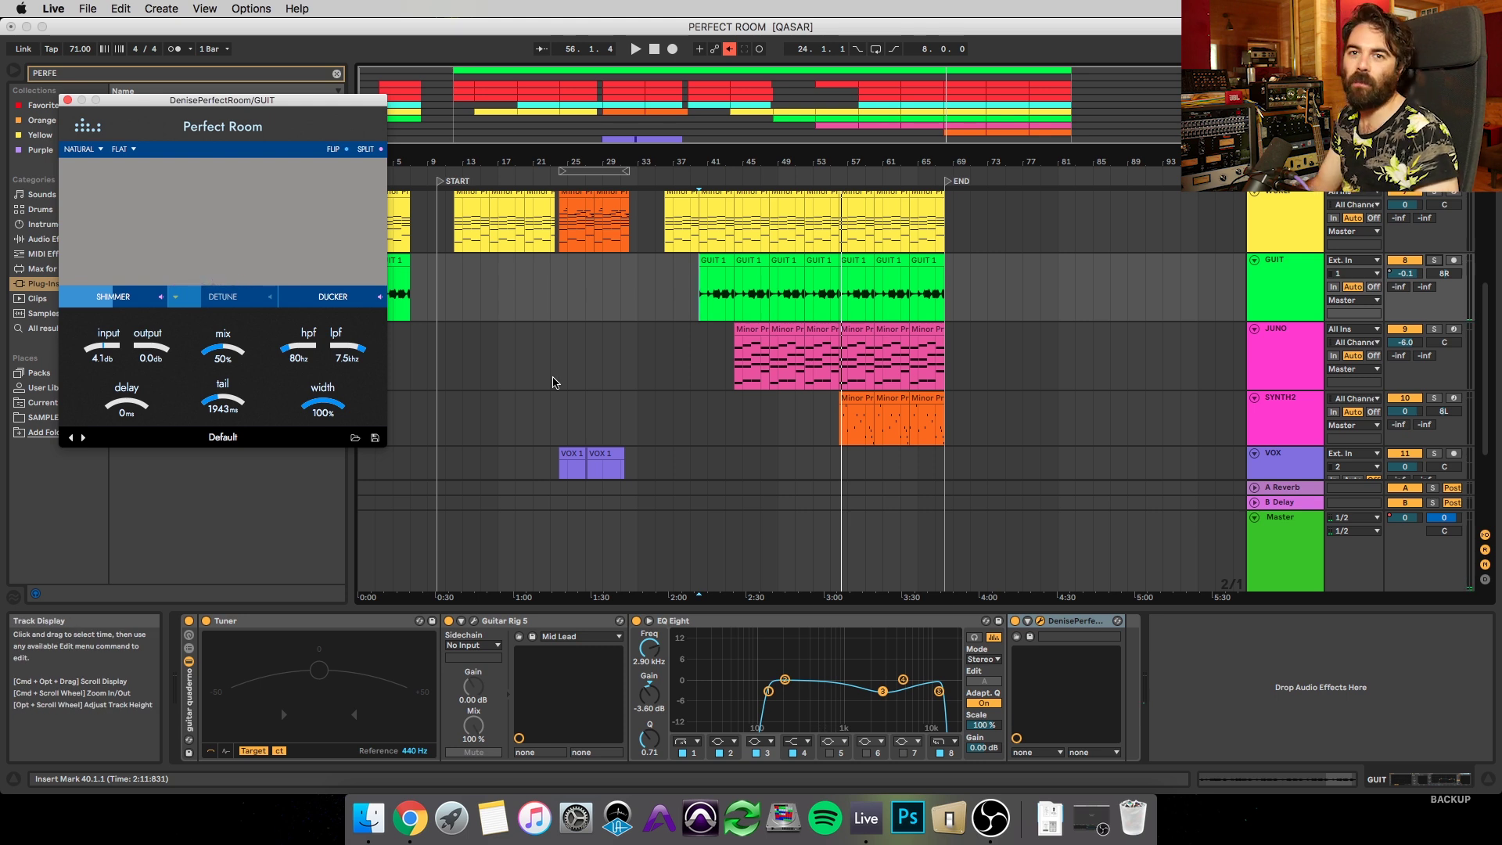
Move the guitar's Perfect Room window over the middle of the arrangement and play the full mix from bar 40
{"action": "left_click_drag", "start_coordinate": [272, 100], "coordinate": [782, 209]}
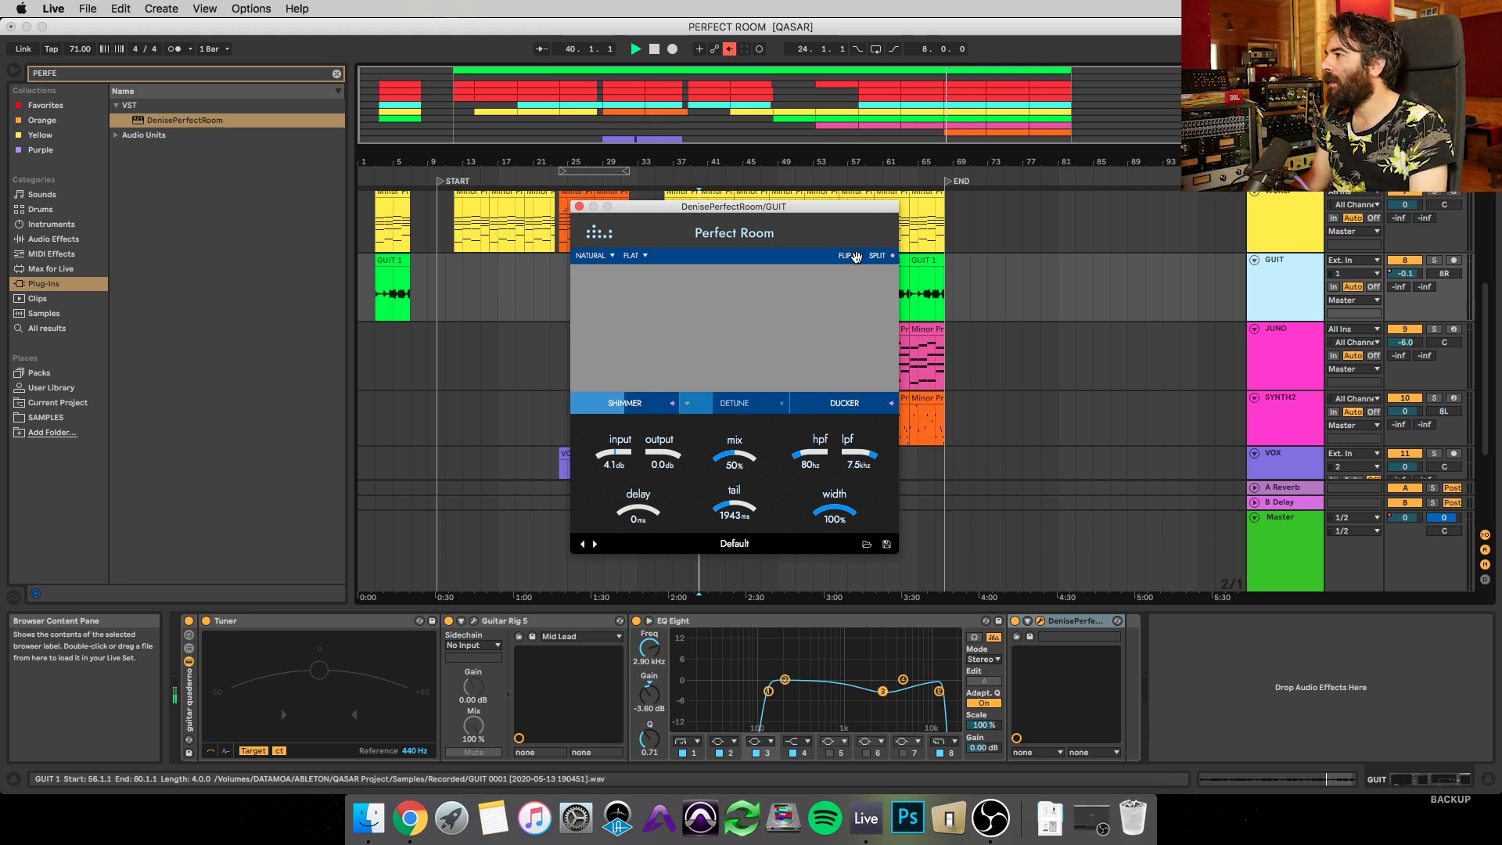
{"action": "key", "text": "space"}
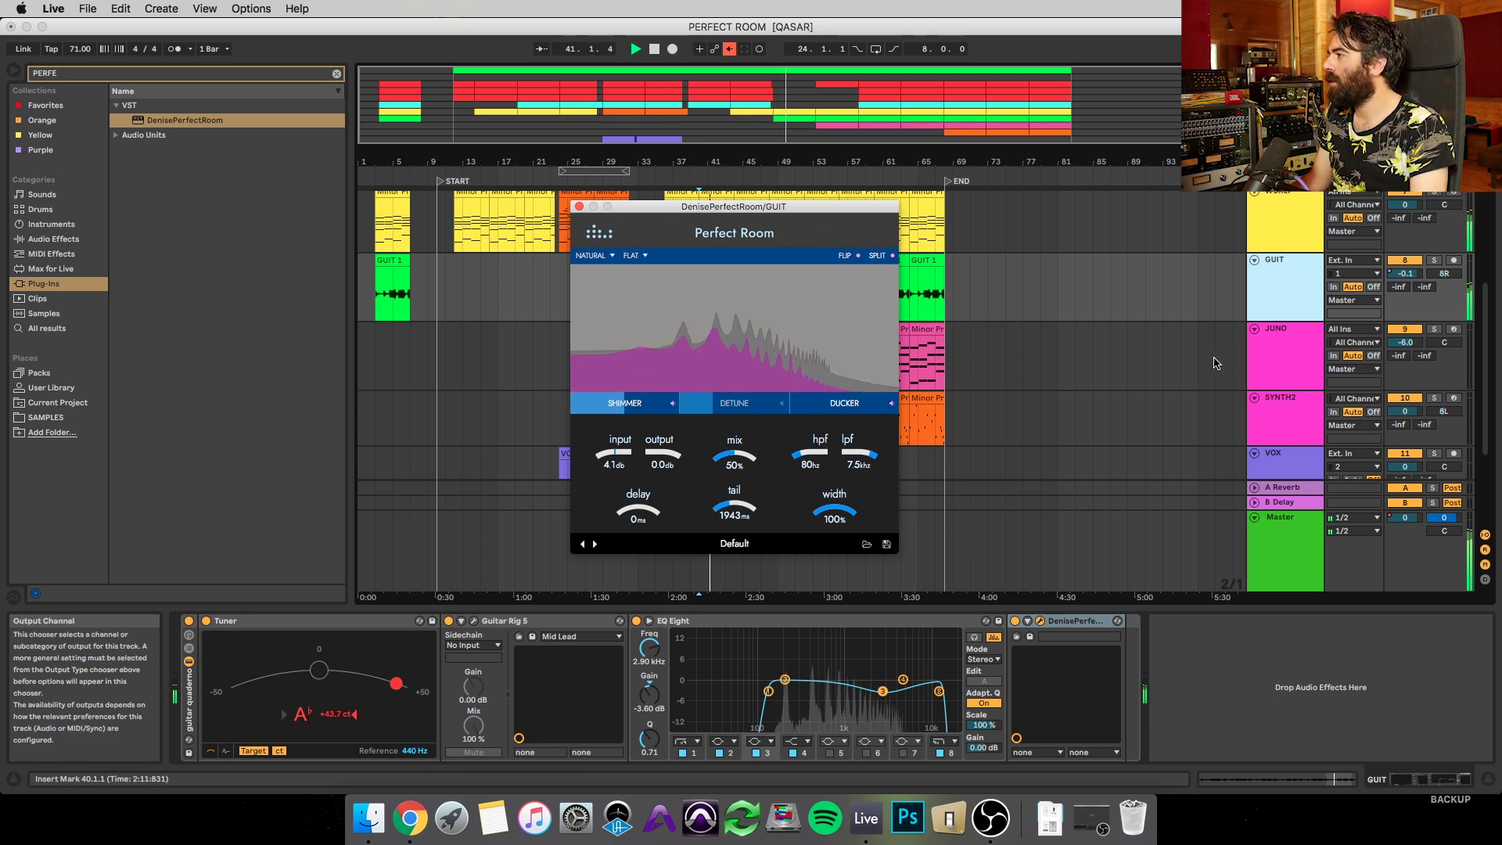
{"action": "scroll", "coordinate": [1214, 358], "scroll_direction": "up", "scroll_amount": 5}
{"action": "scroll", "coordinate": [1154, 362], "scroll_direction": "up", "scroll_amount": 5}
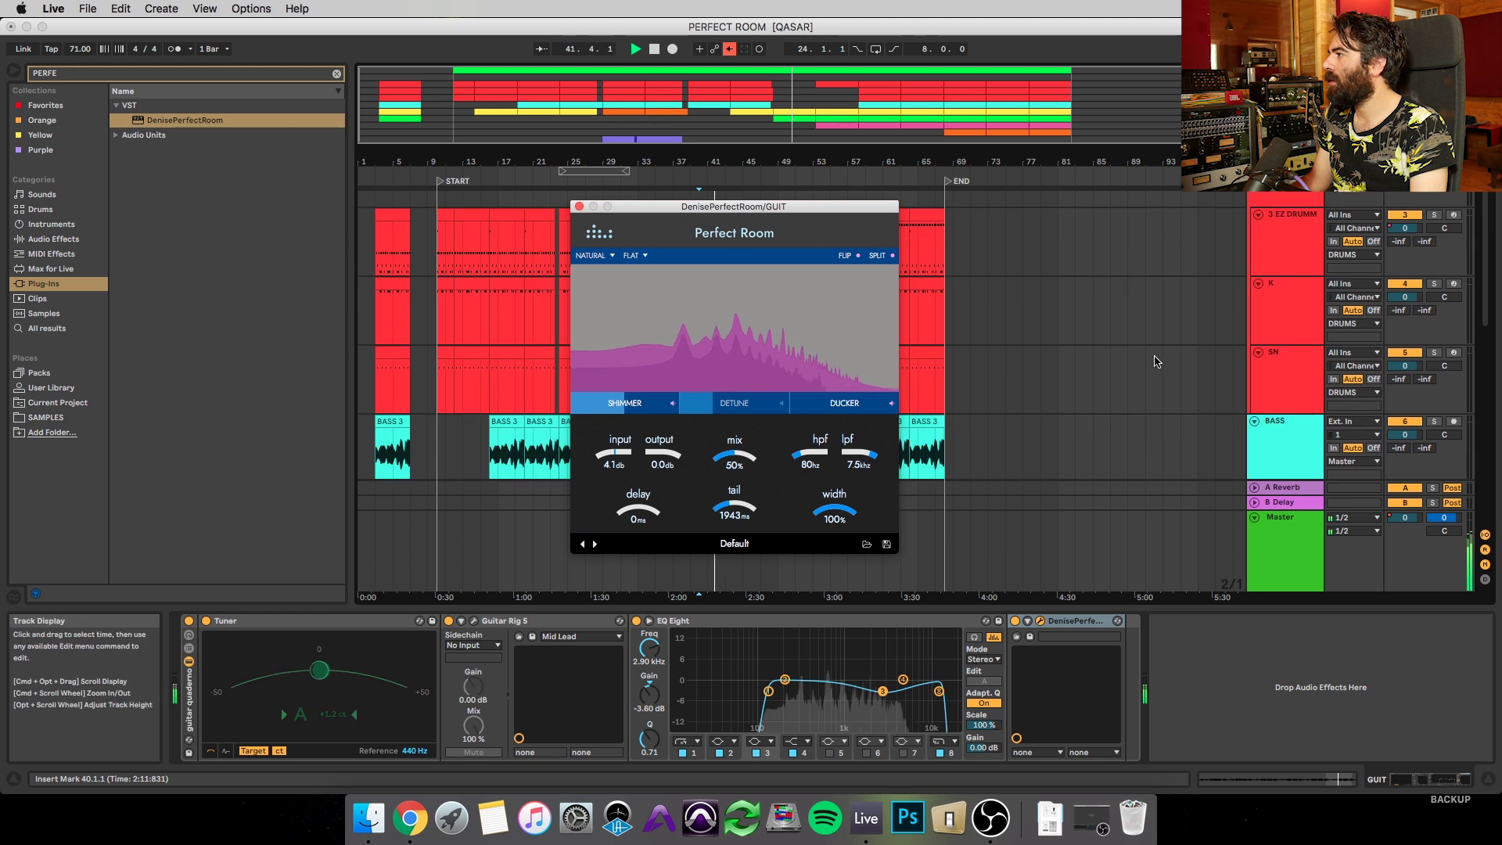
{"action": "scroll", "coordinate": [1154, 361], "scroll_direction": "down", "scroll_amount": 2}
{"action": "scroll", "coordinate": [1187, 334], "scroll_direction": "down", "scroll_amount": 6}
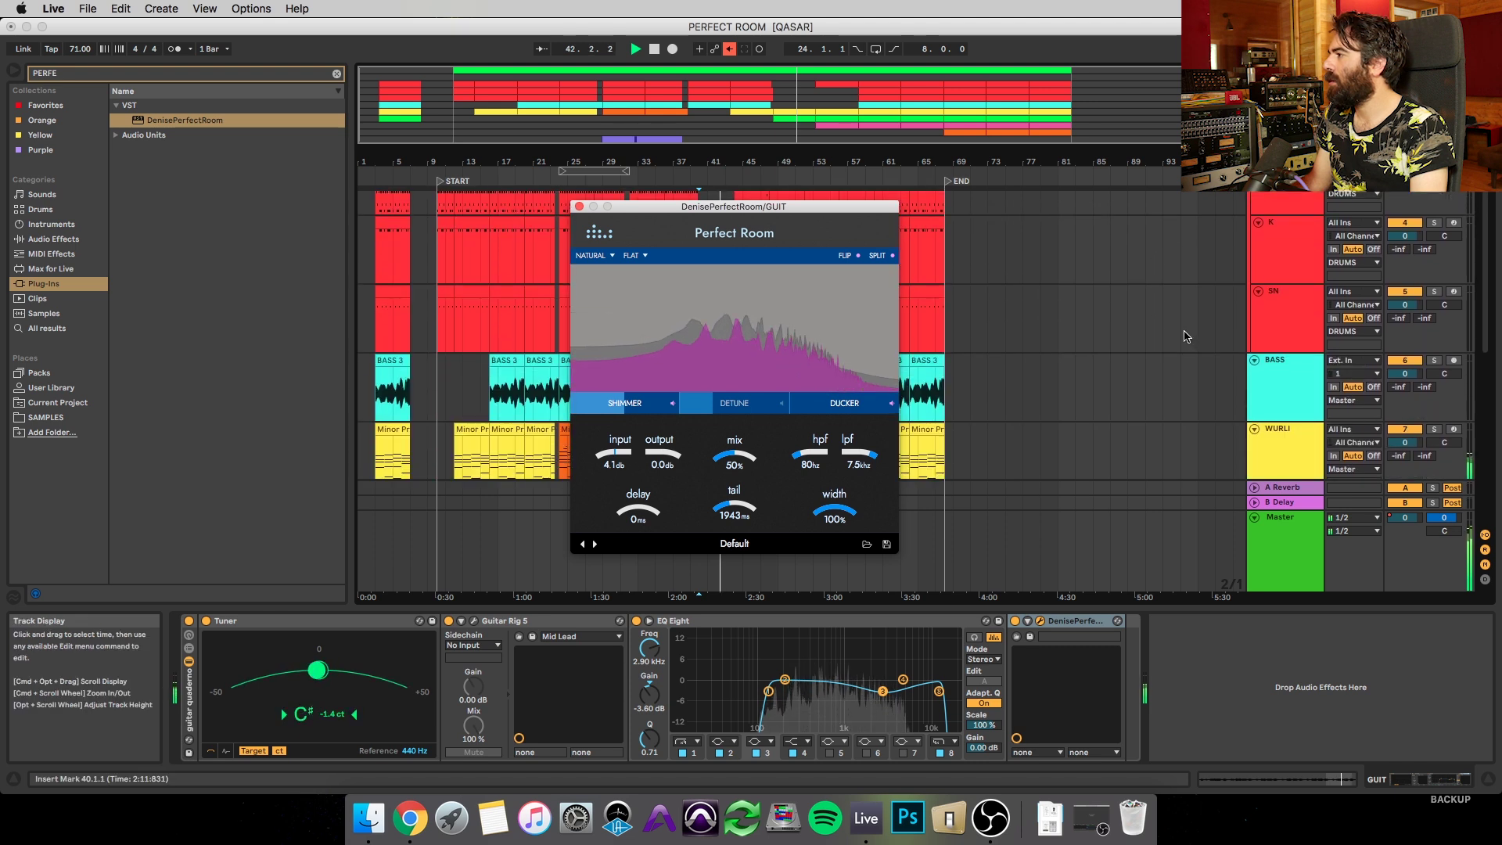
Move the Perfect Room window clear of the later clips and continue playback from bar 49 on the BASS track
{"action": "left_click_drag", "start_coordinate": [736, 206], "coordinate": [403, 221]}
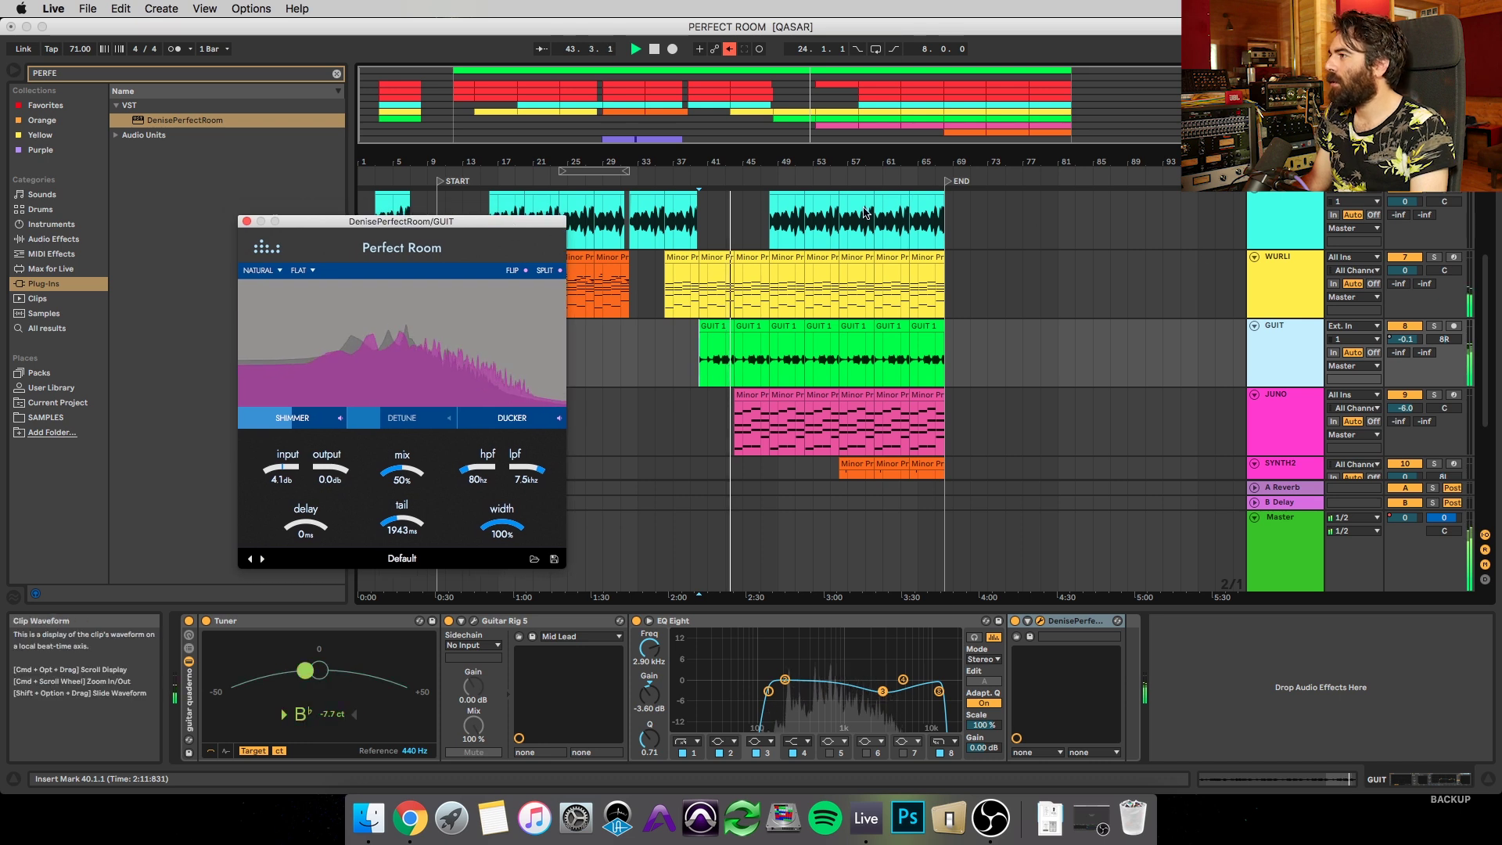
{"action": "scroll", "coordinate": [814, 335], "scroll_direction": "up", "scroll_amount": 4}
{"action": "scroll", "coordinate": [817, 338], "scroll_direction": "down", "scroll_amount": 1}
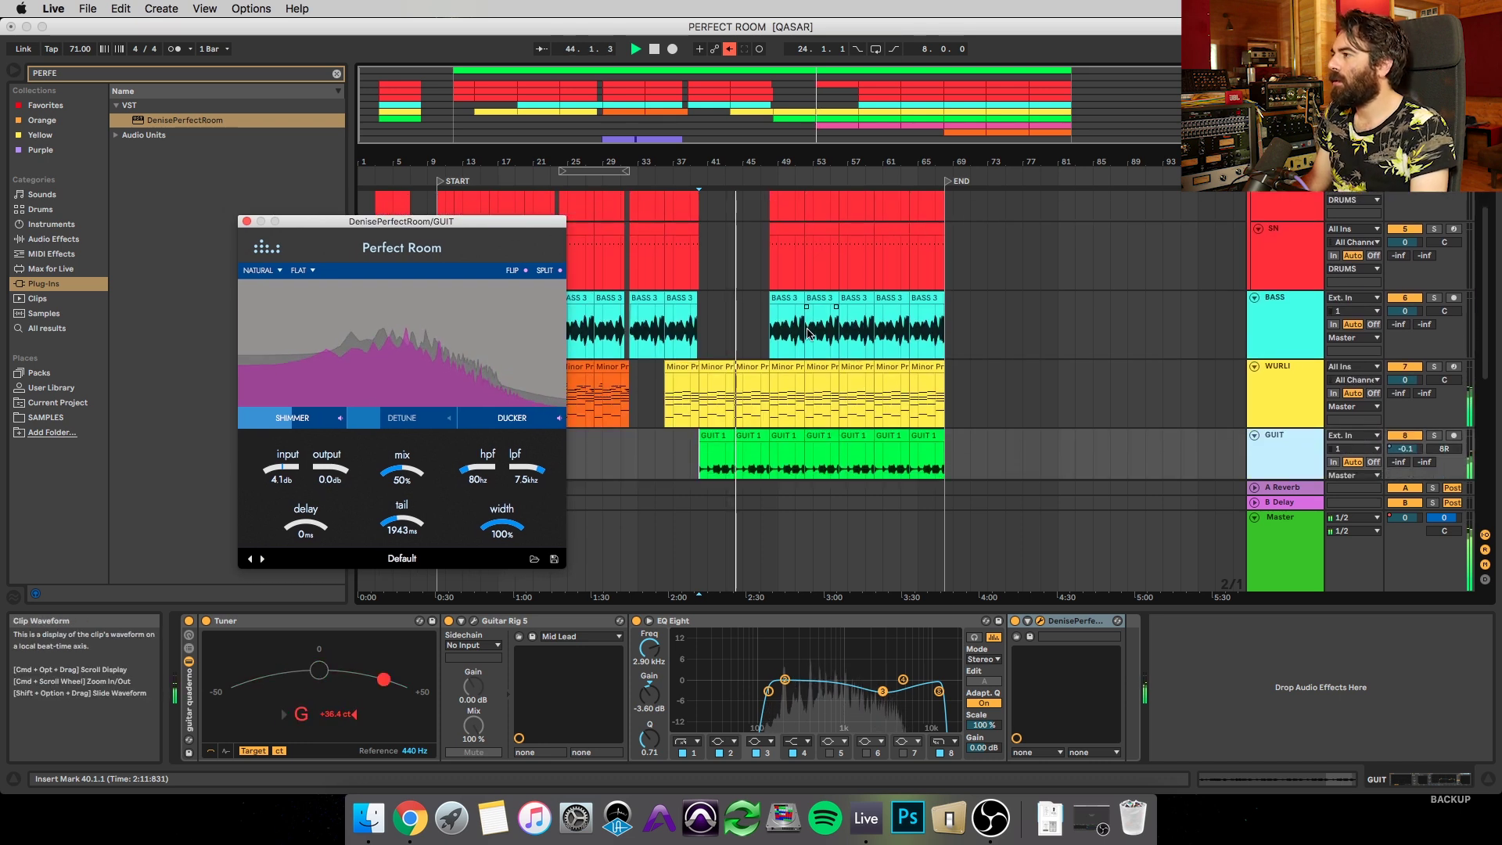
{"action": "left_click", "coordinate": [772, 328]}
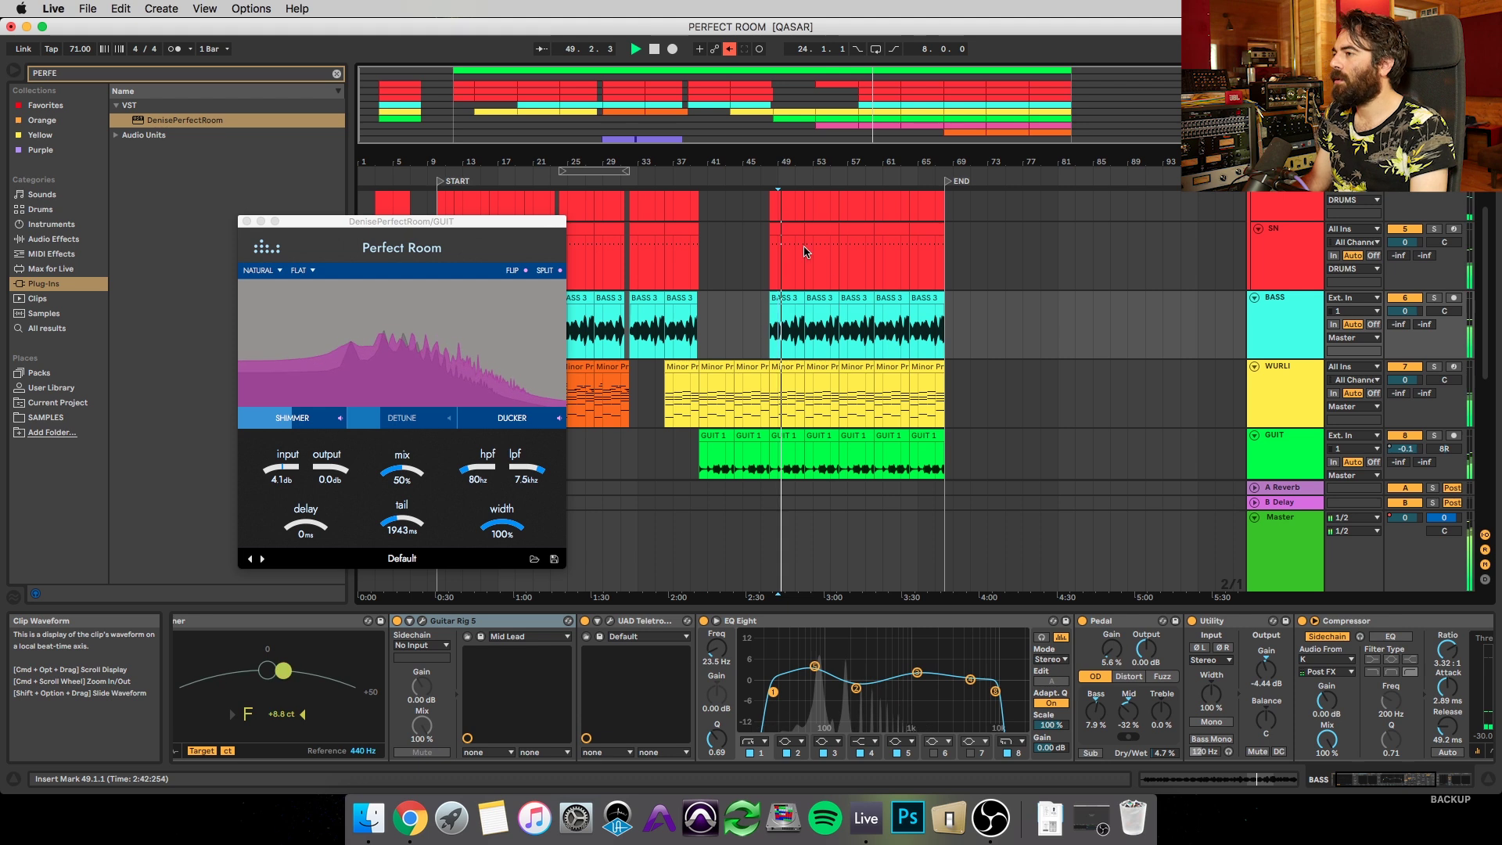
{"action": "left_click_drag", "start_coordinate": [385, 225], "coordinate": [470, 219]}
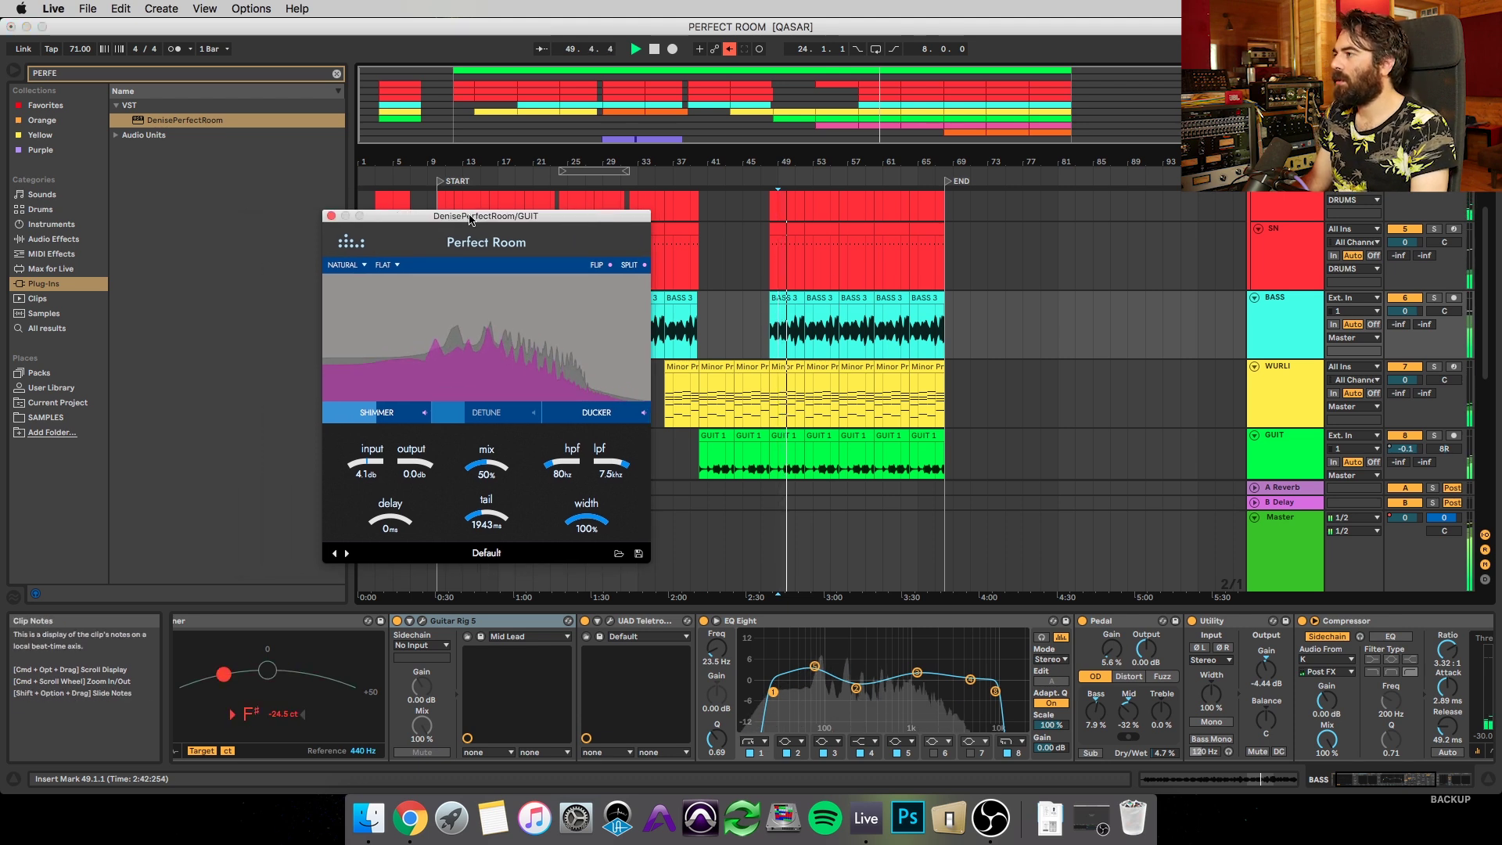